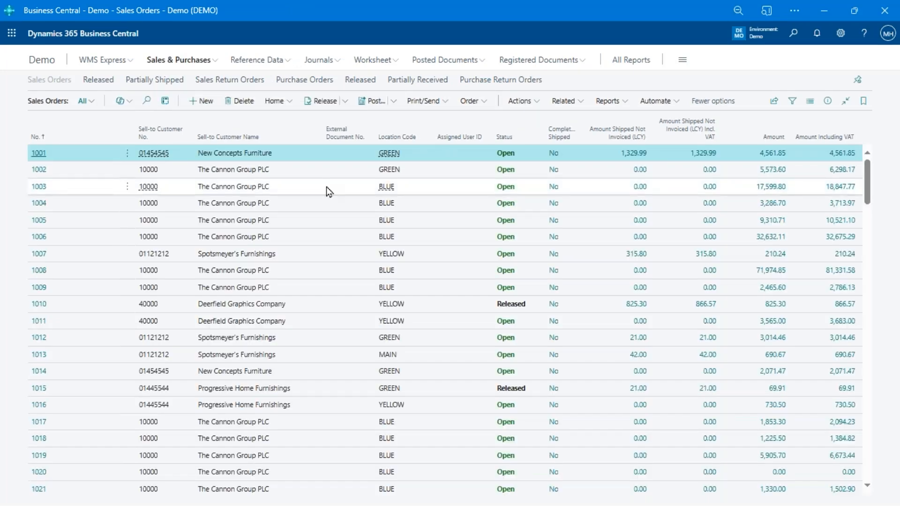
Create a new sales order for the customer Deerfield Graphics Company
left_click(204, 105)
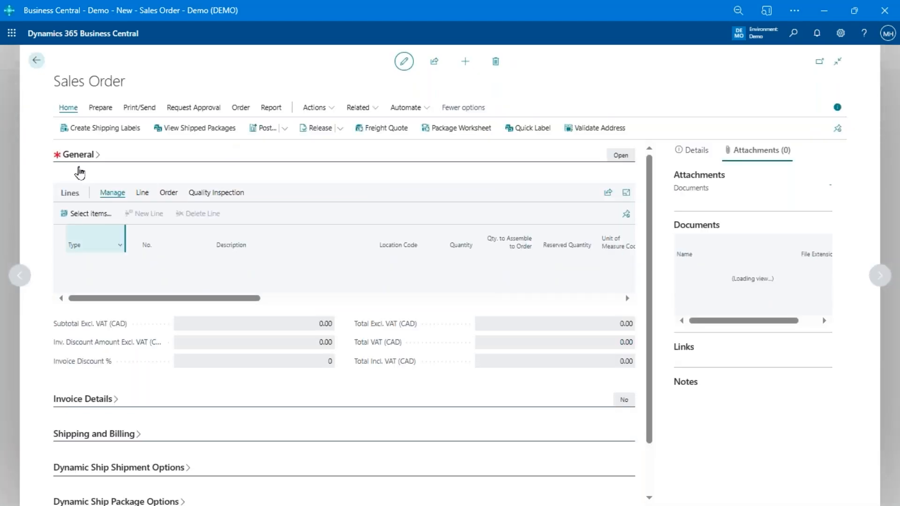
left_click(83, 159)
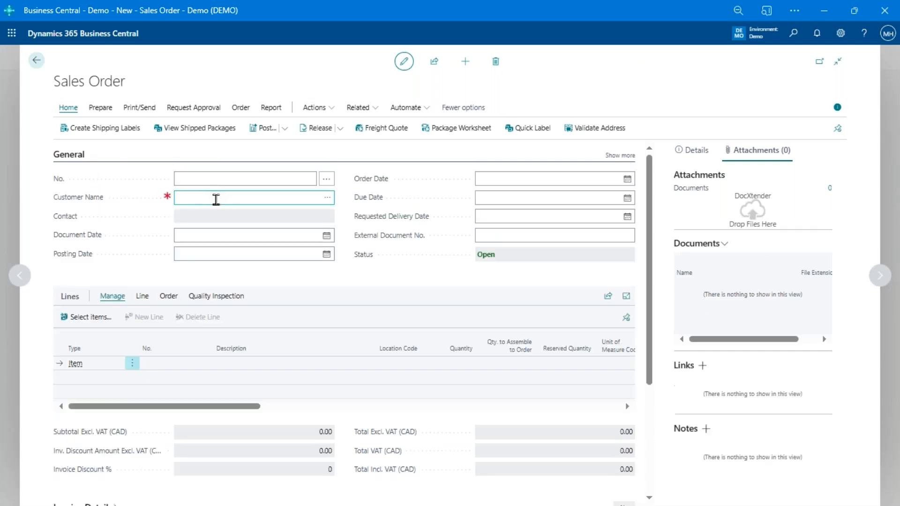
left_click(216, 199)
type("deer")
key("Tab")
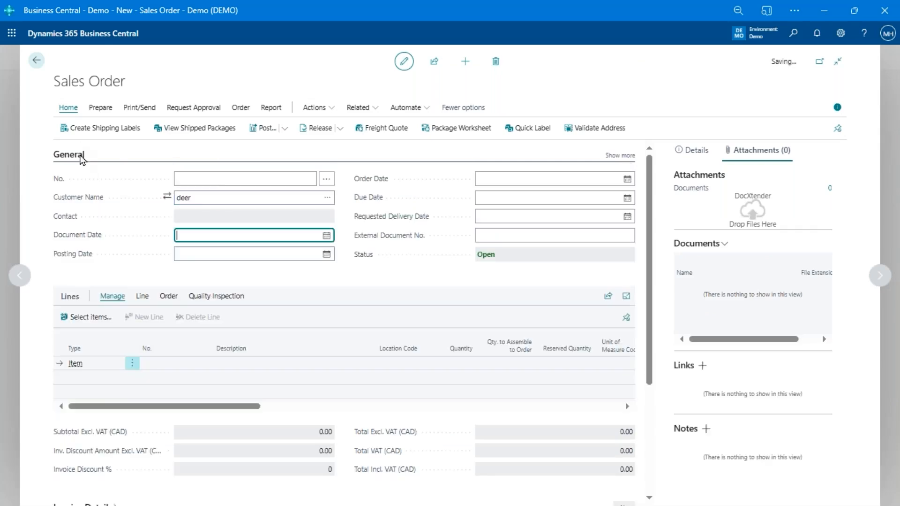
left_click(82, 159)
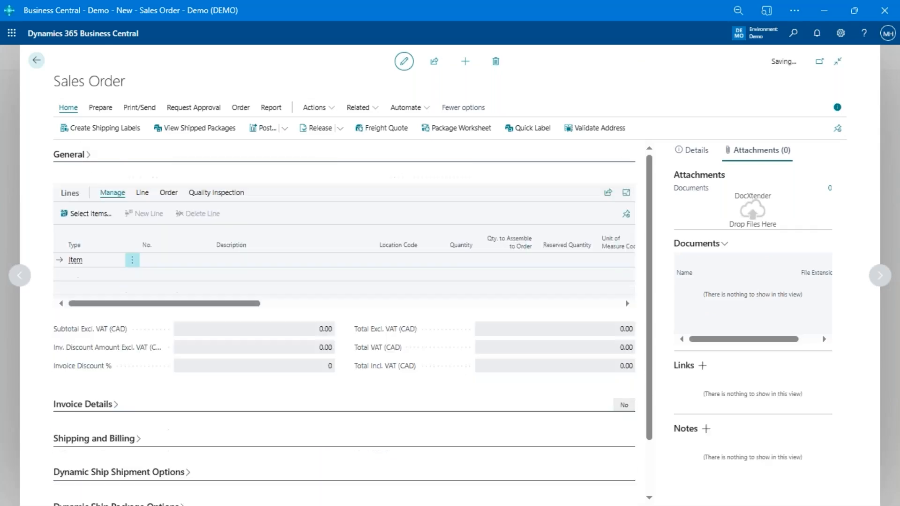
Run the configurator BOM Designer for the order's first item line and choose the item category DESK-CFG
left_click(172, 258)
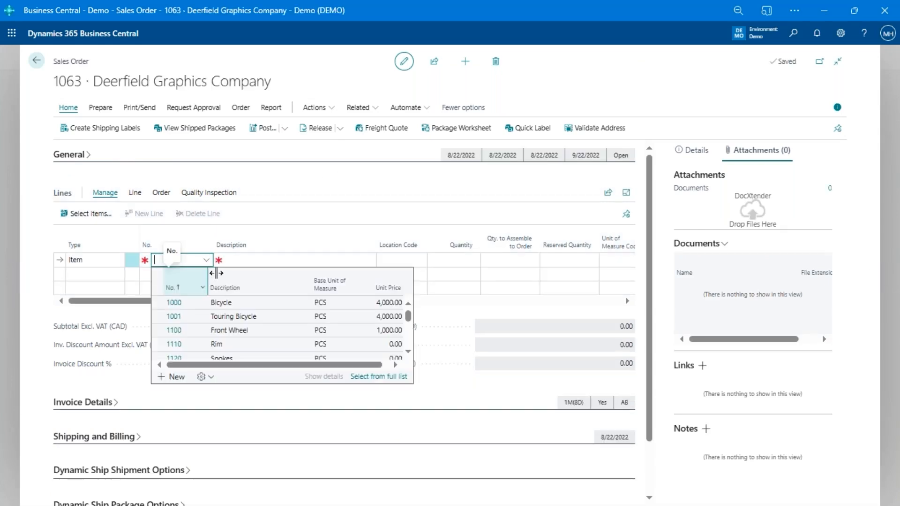
left_click(135, 192)
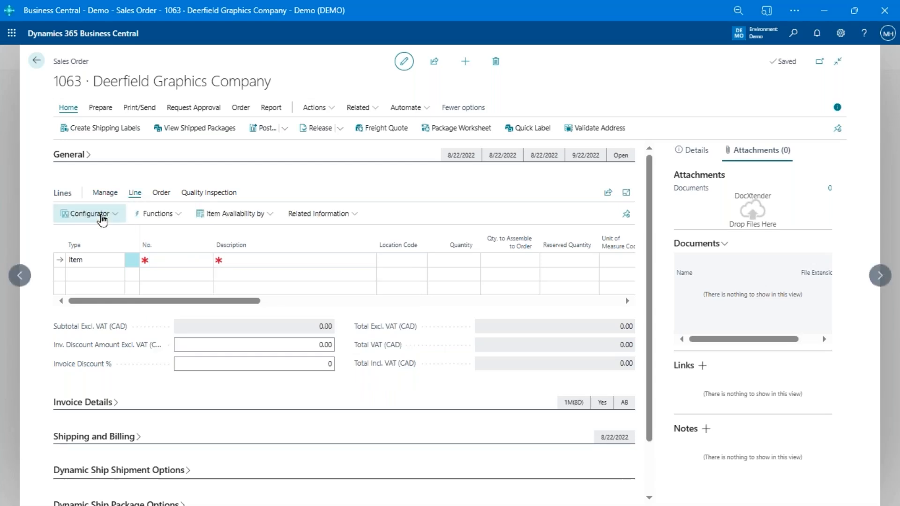
left_click(102, 215)
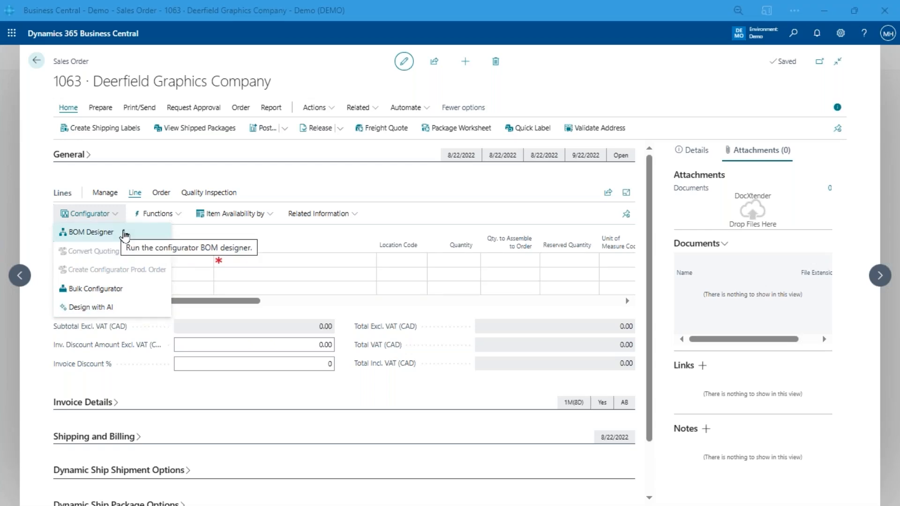
left_click(125, 234)
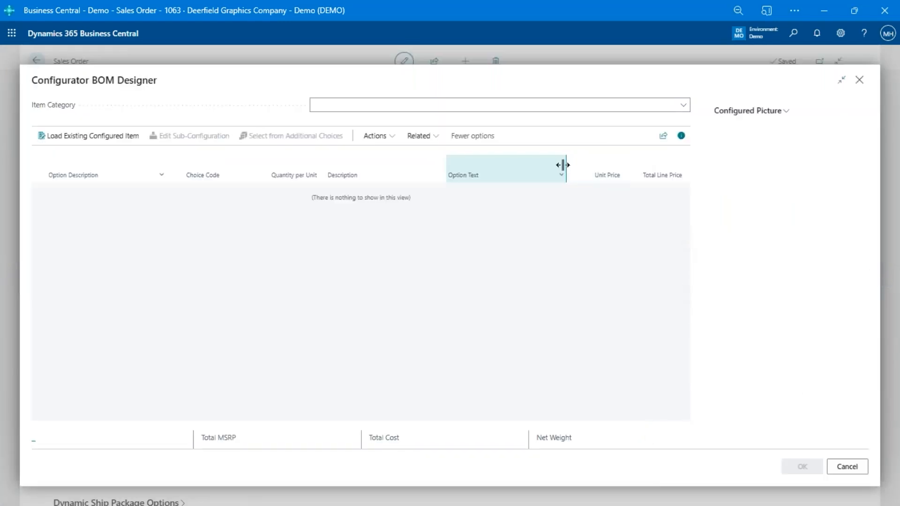
left_click(569, 100)
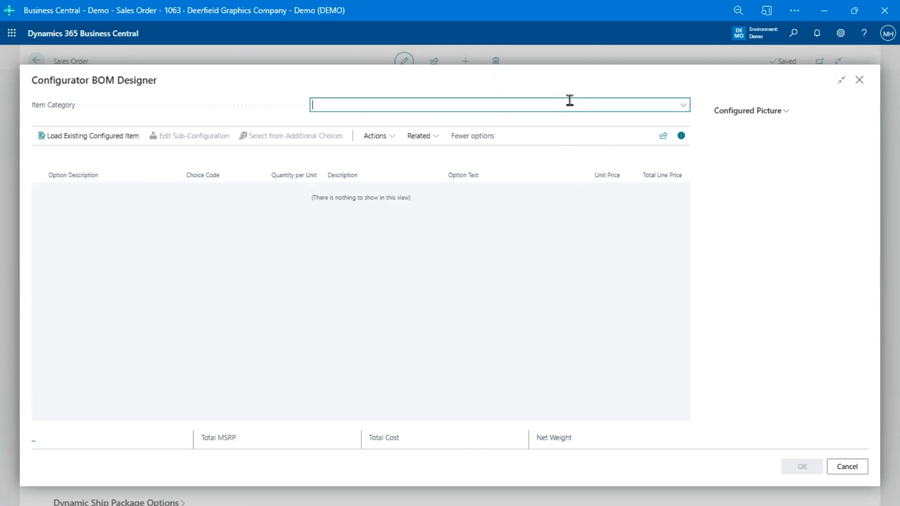
type("desk")
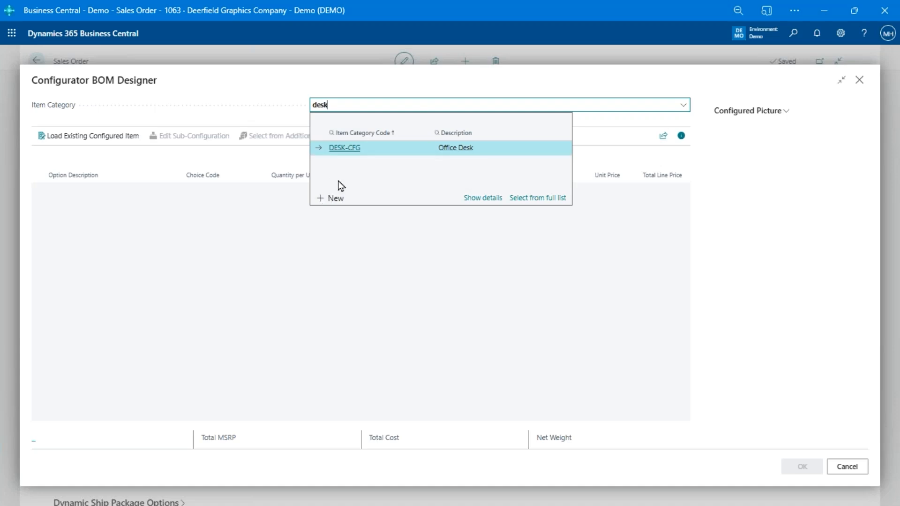
left_click(351, 148)
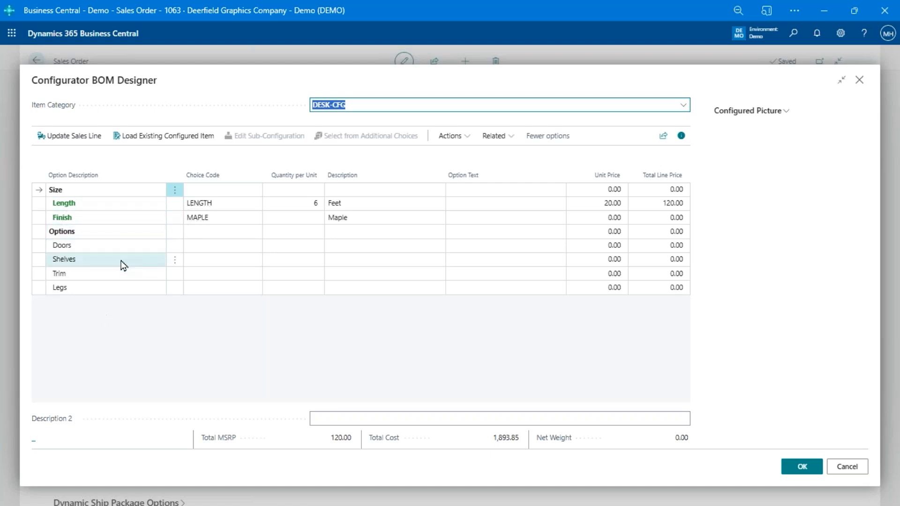
Set the desk's length quantity to 7 feet
left_click(297, 208)
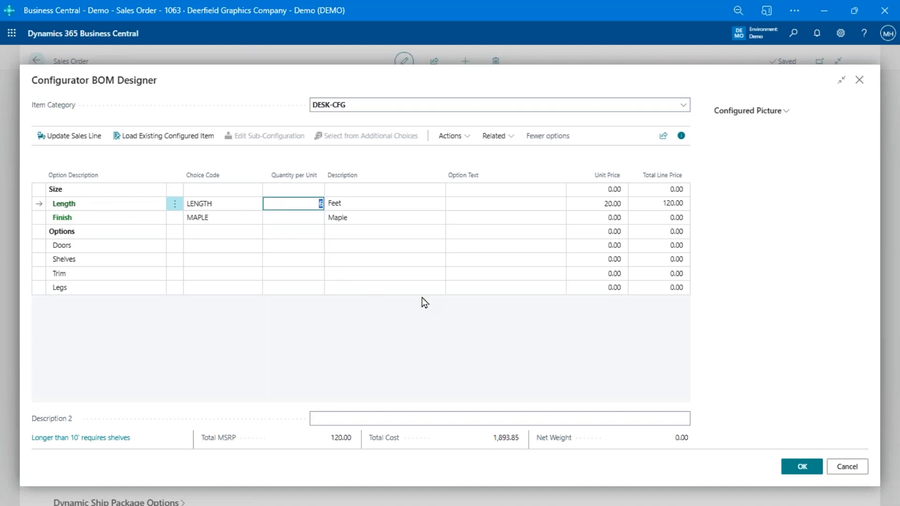
type("7")
key("Return")
key("Return")
key("Return")
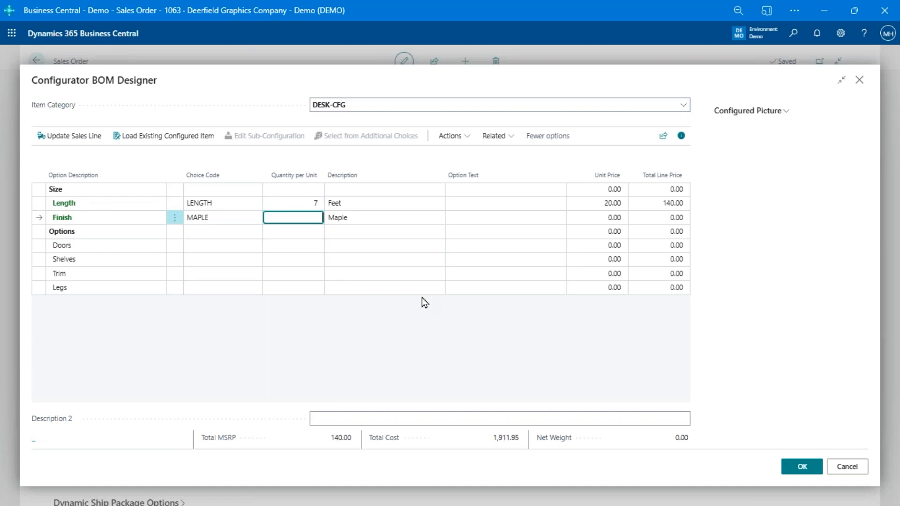
Change the desk's finish choice to BIRCH
key("Up")
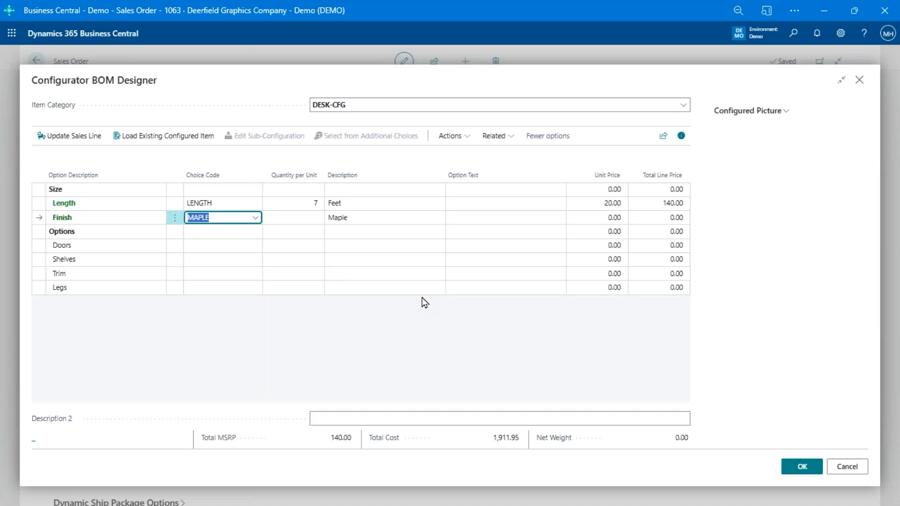
key("alt+Down")
key("Up")
key("Return")
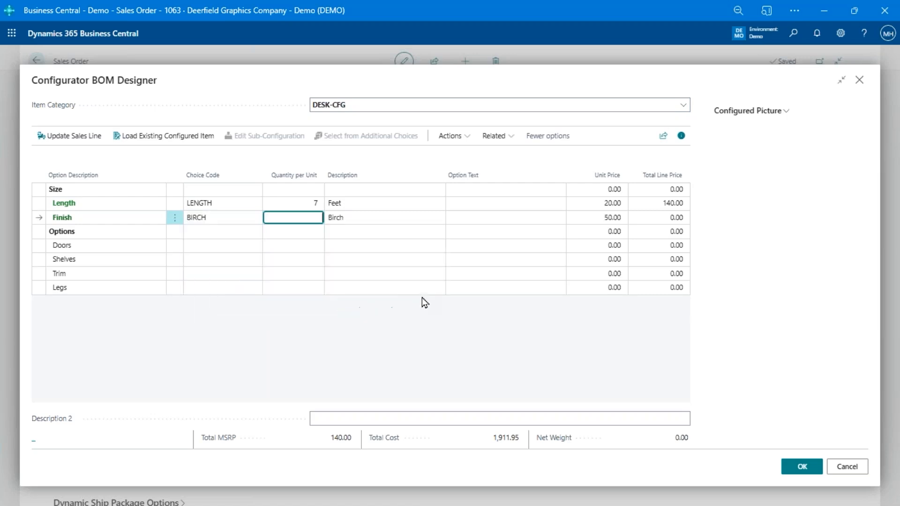
key("Return")
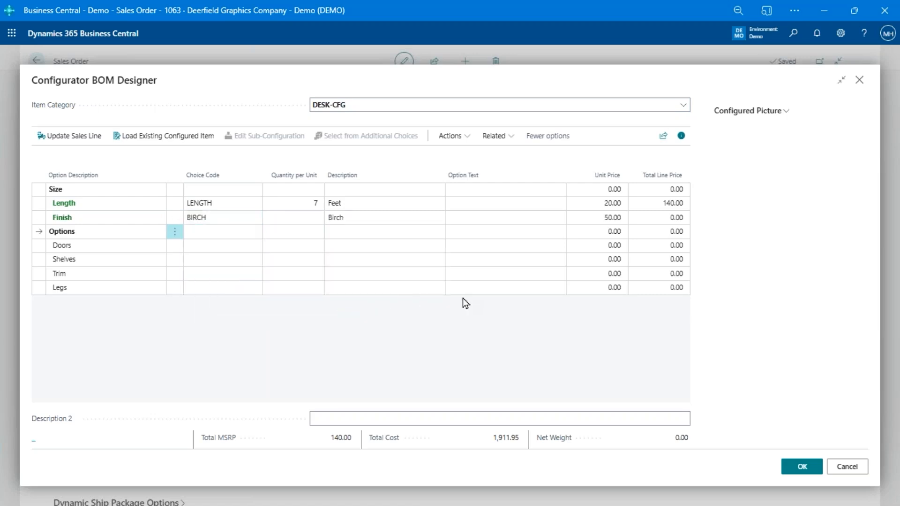
Choose the wooden door, code 70010, for the Doors option and set its quantity per unit to 3
left_click(223, 246)
key("alt+Down")
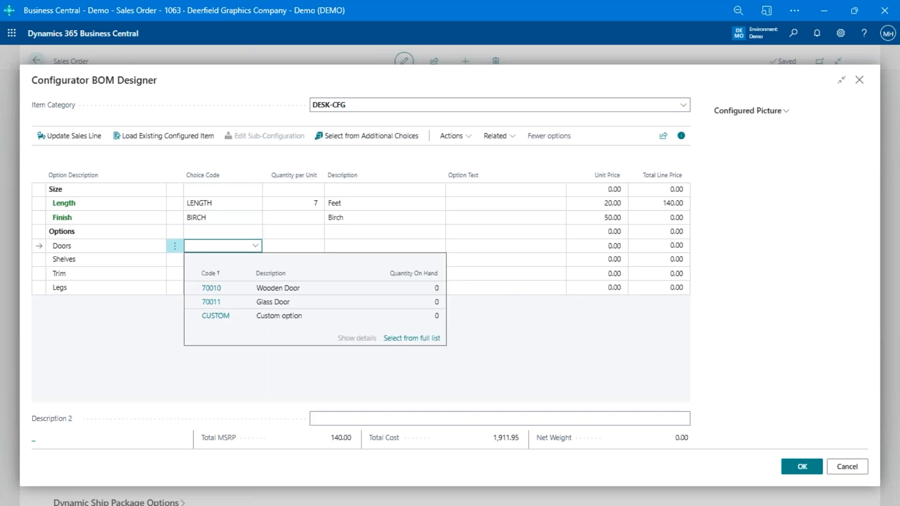
key("Down")
key("Down")
key("Up")
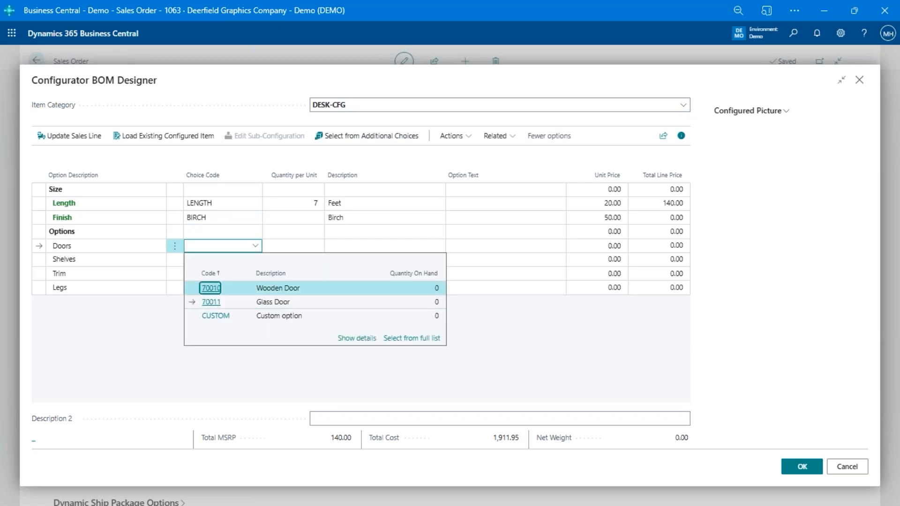
key("Tab")
type("3")
key("Return")
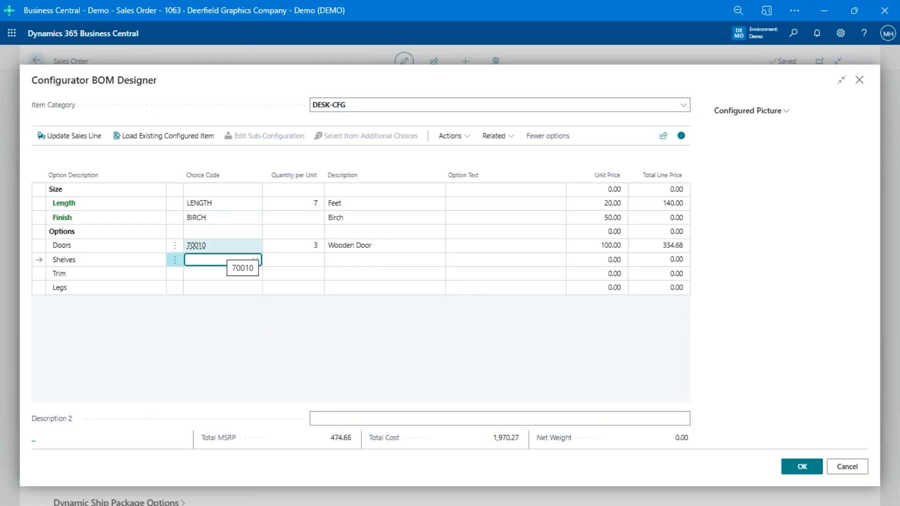
Choose the code TRIM for the desk's Trim option, leaving the Shelves option empty
key("Down")
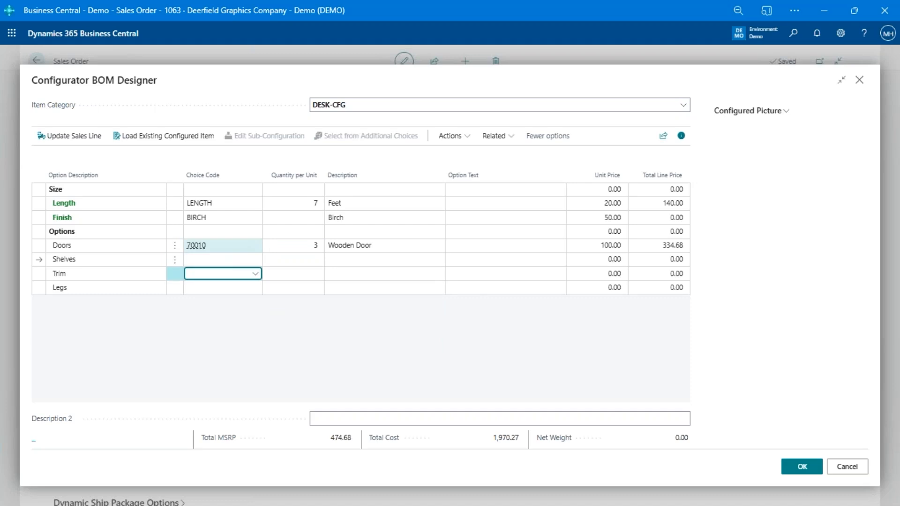
key("alt+Down")
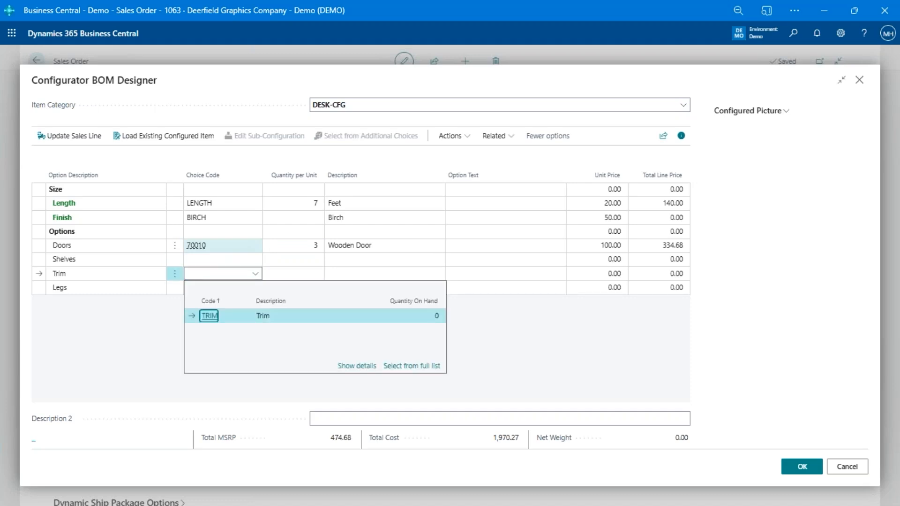
key("Return")
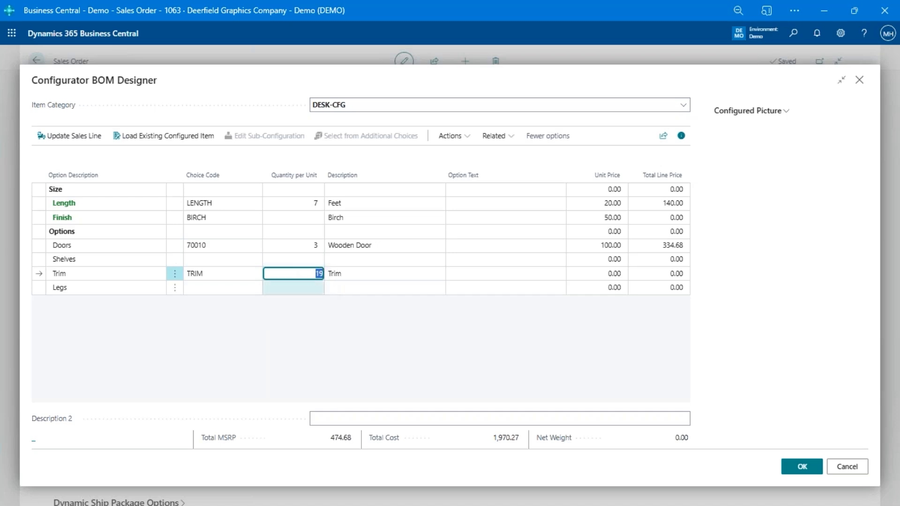
left_click(317, 274)
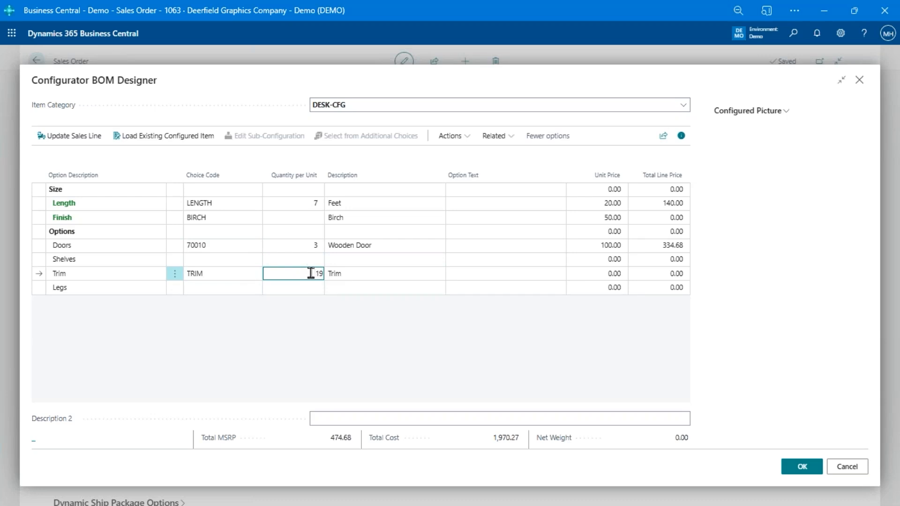
Increase the desk's length quantity to 8 feet
left_click(307, 207)
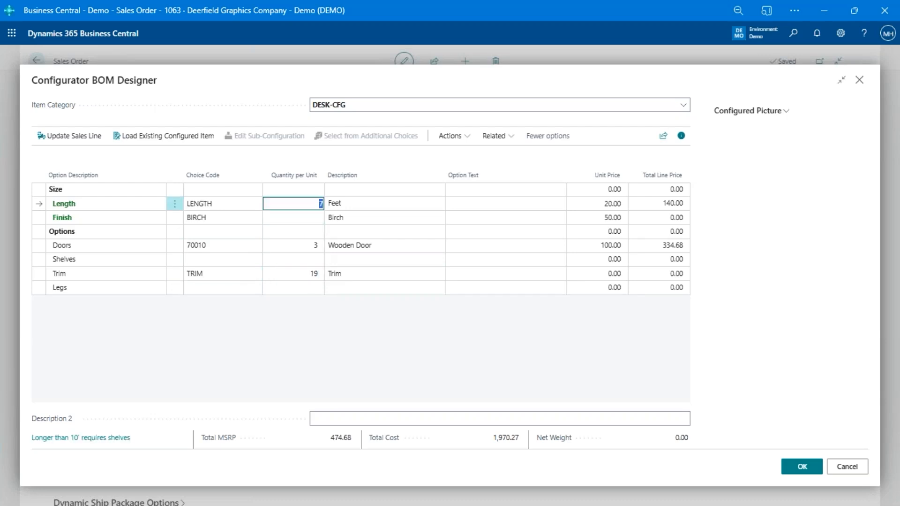
type("8")
key("Down")
key("Up")
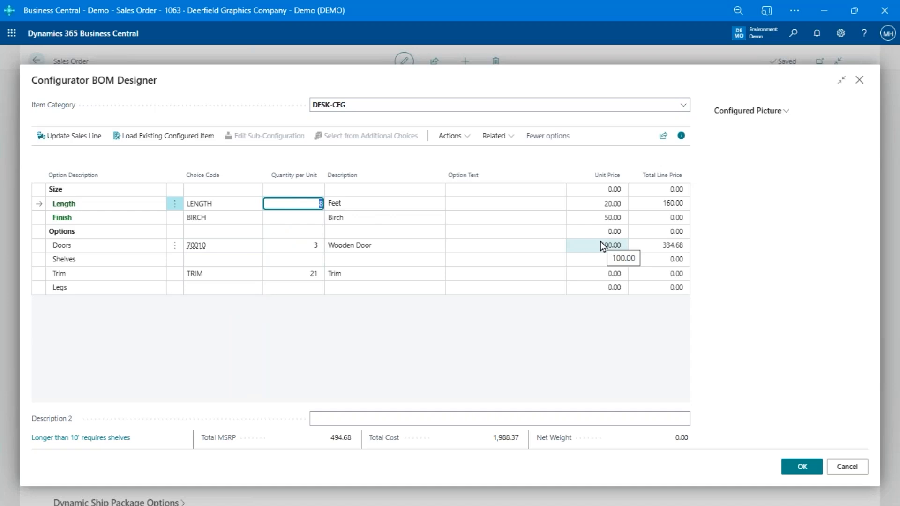
Increase the desk's length quantity to 11 feet
type("11")
key("Down")
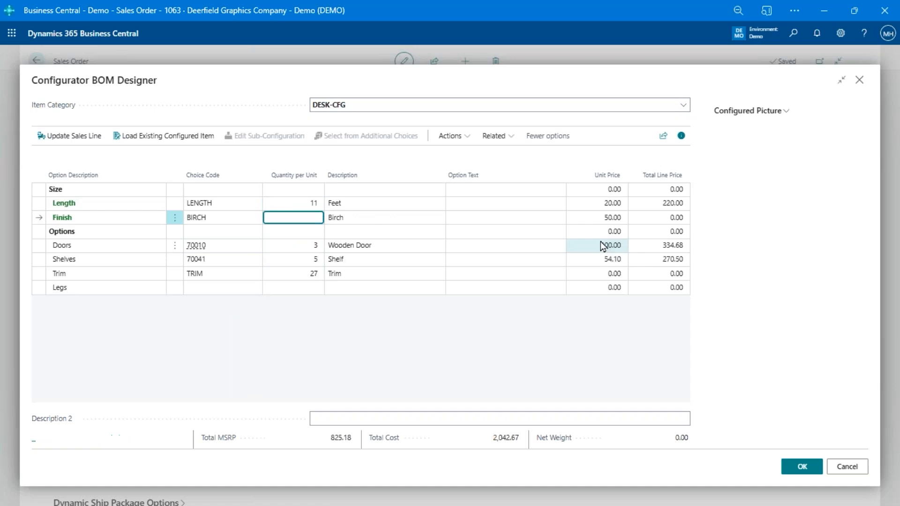
key("Up")
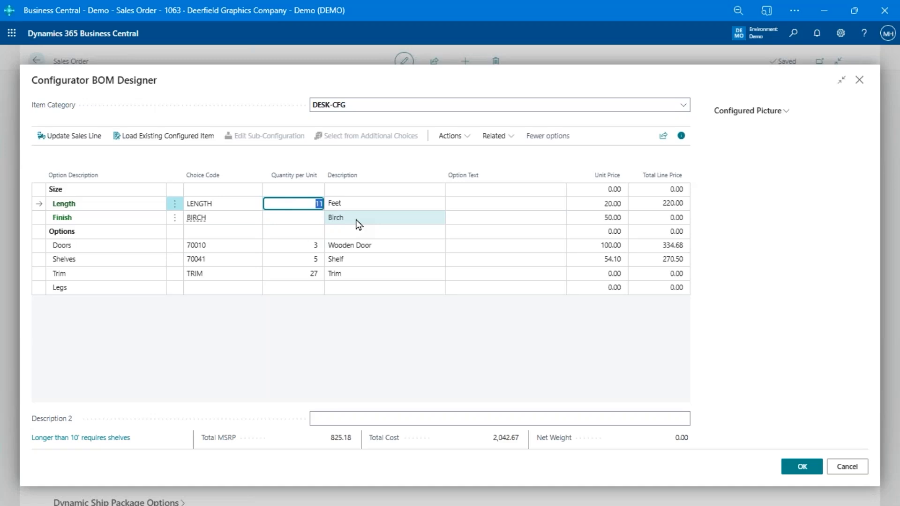
Set the desk's length quantity to 11.5 feet
type("11.5")
key("Return")
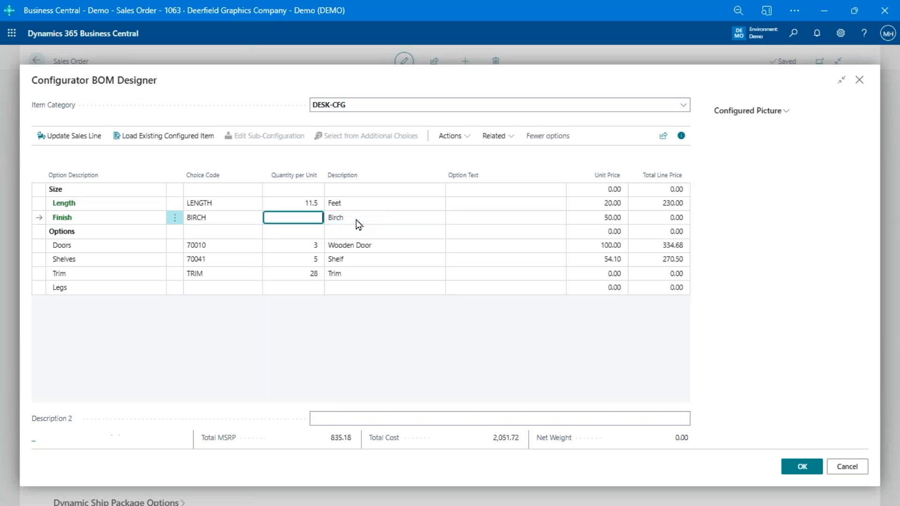
key("Up")
key("Left")
key("Left")
key("Right")
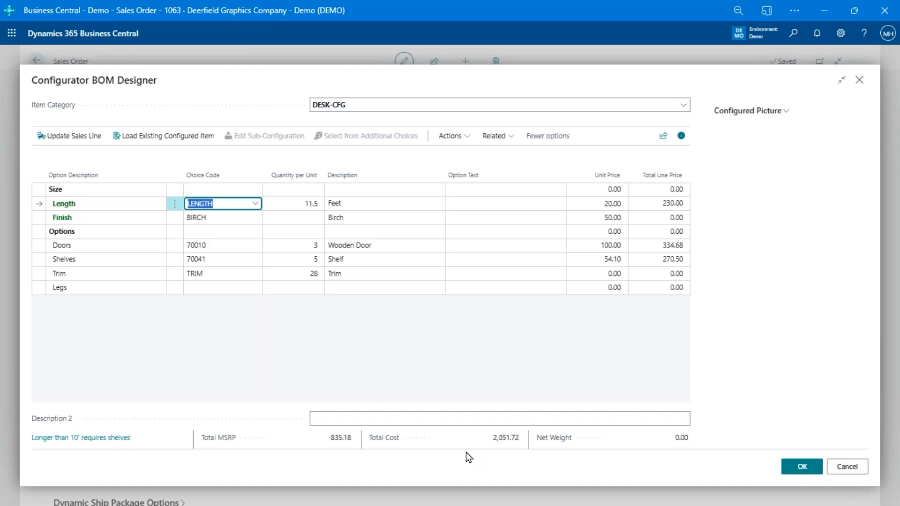
Review the configured desk's total cost and total MSRP, and check the available choices for its Trim option
left_click(524, 441)
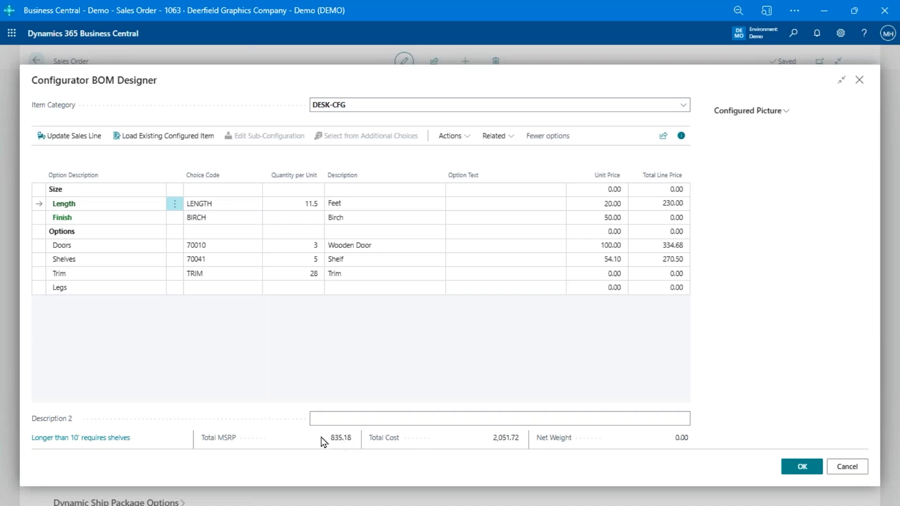
left_click_drag(322, 437, 356, 445)
left_click(346, 442)
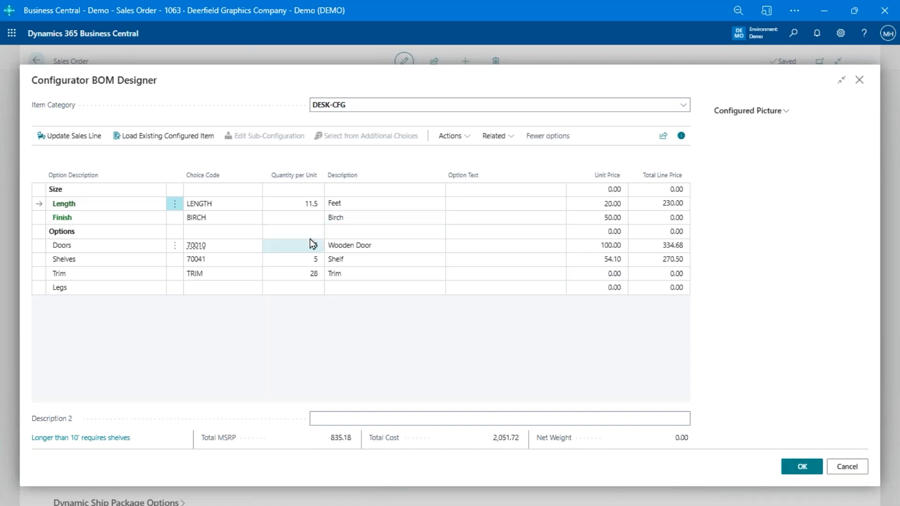
left_click(223, 217)
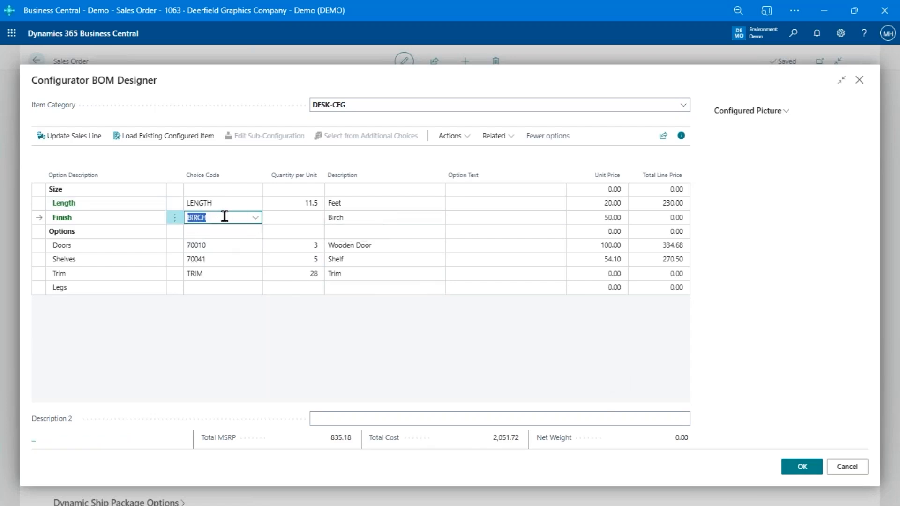
left_click(242, 276)
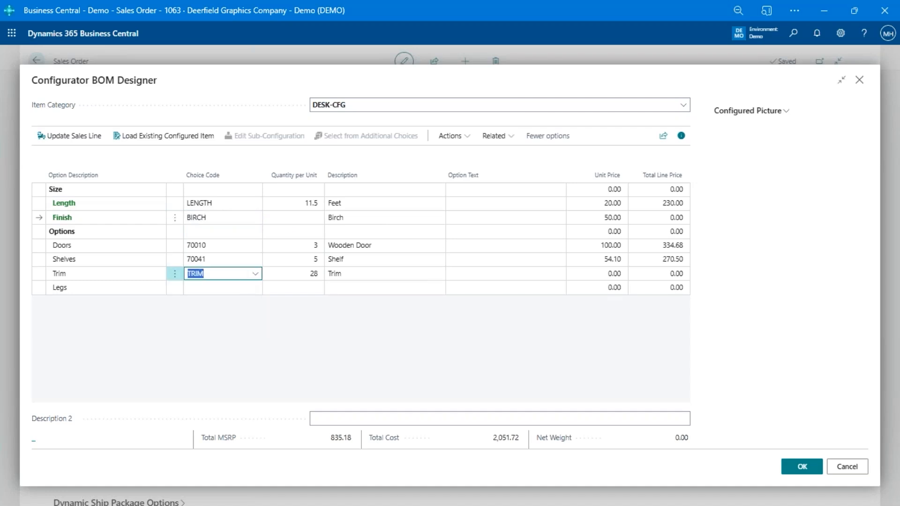
left_click(255, 273)
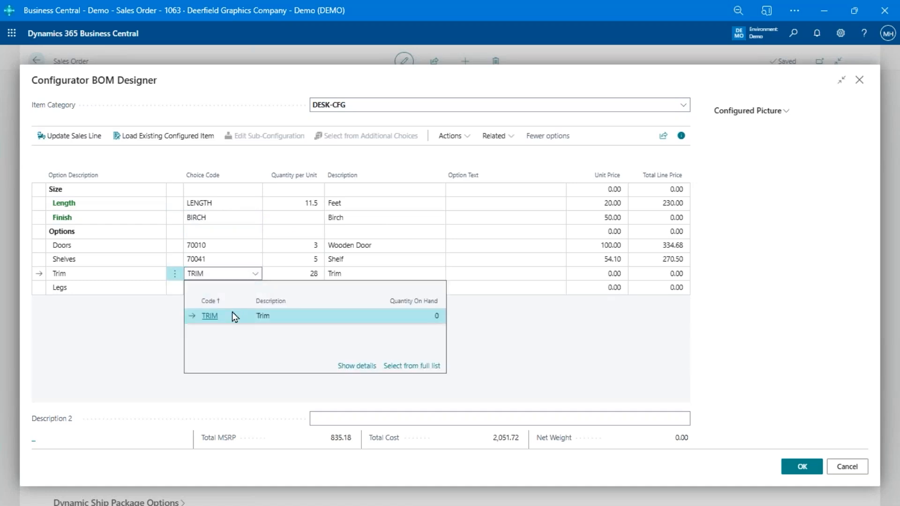
left_click(255, 277)
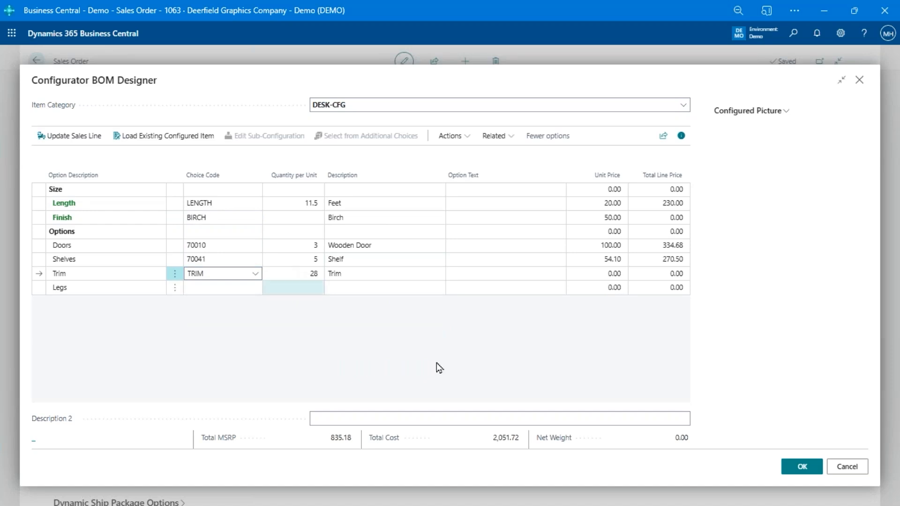
Accept the desk configuration into the sales order and set the DESK-CFG line's quantity to 1
left_click(803, 466)
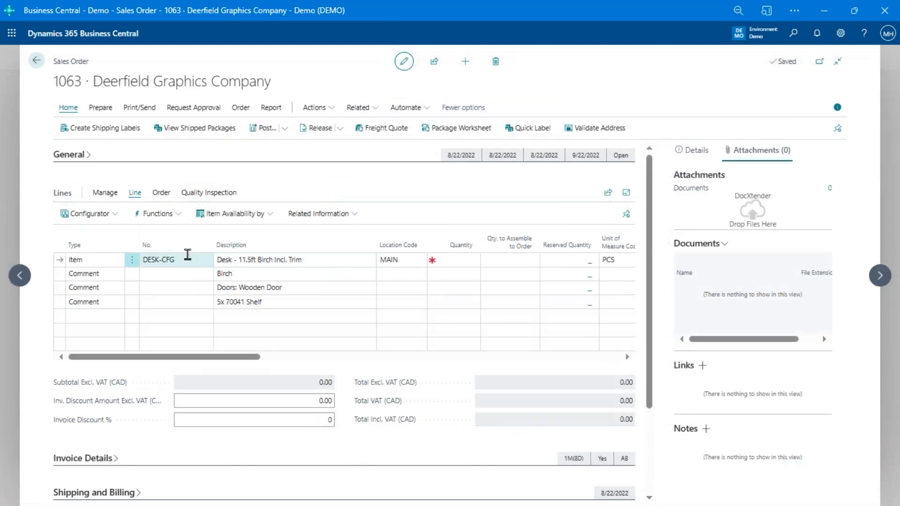
left_click(183, 259)
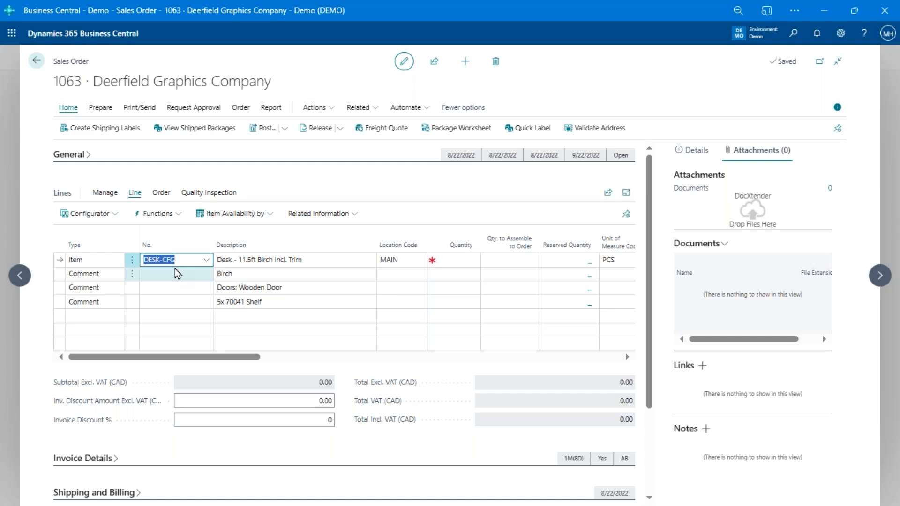
key("Return")
type("1")
key("Return")
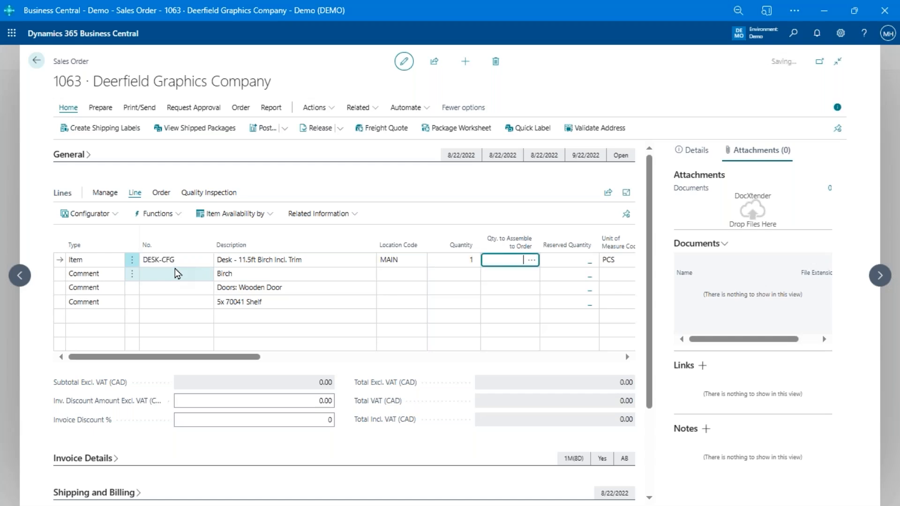
Start a new configuration in the BOM Designer on the empty line below the desk, using item category PC-CFG
key("Down")
key("Down")
key("Down")
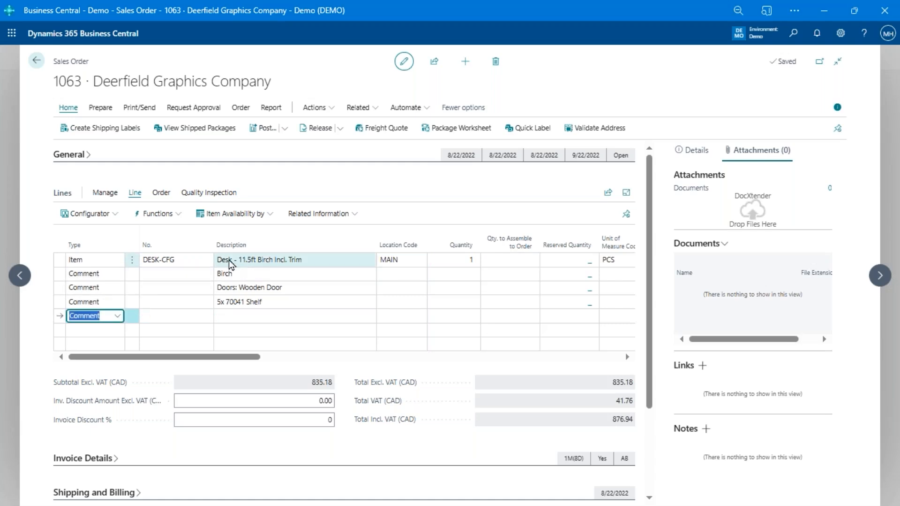
left_click(108, 216)
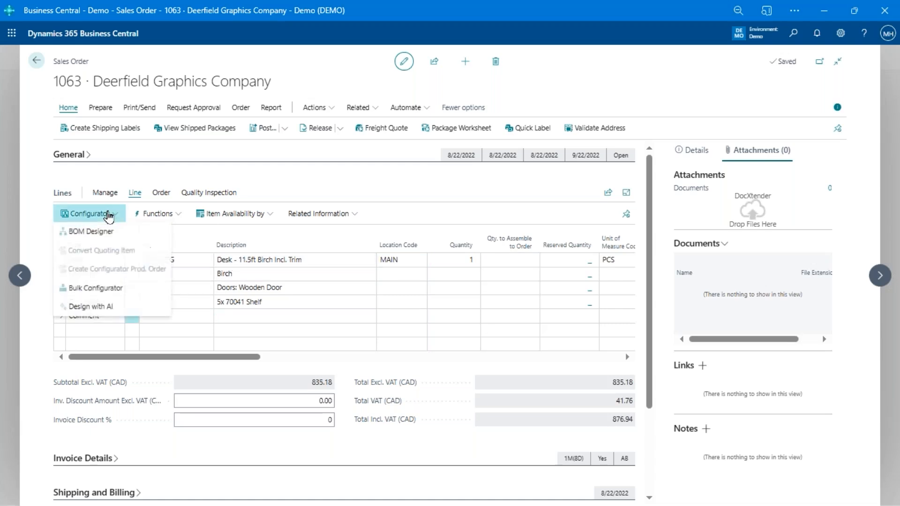
left_click(109, 230)
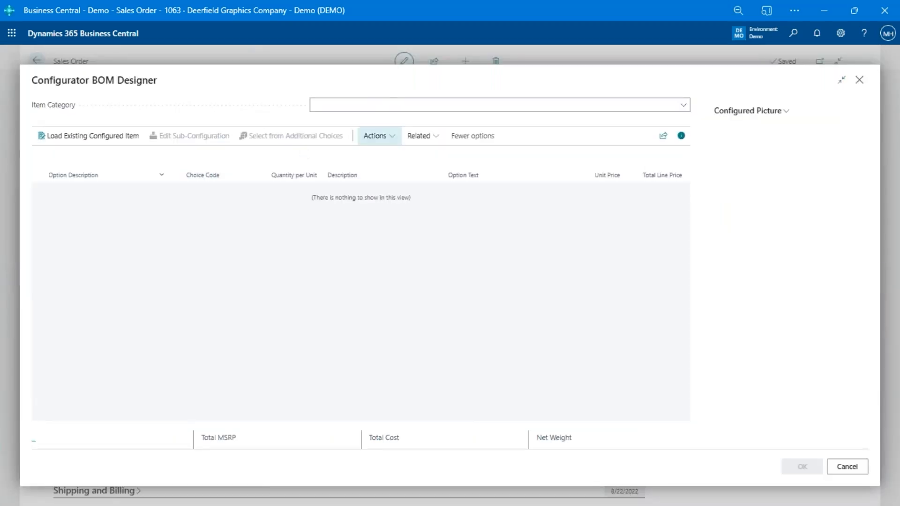
left_click(380, 104)
type("pc")
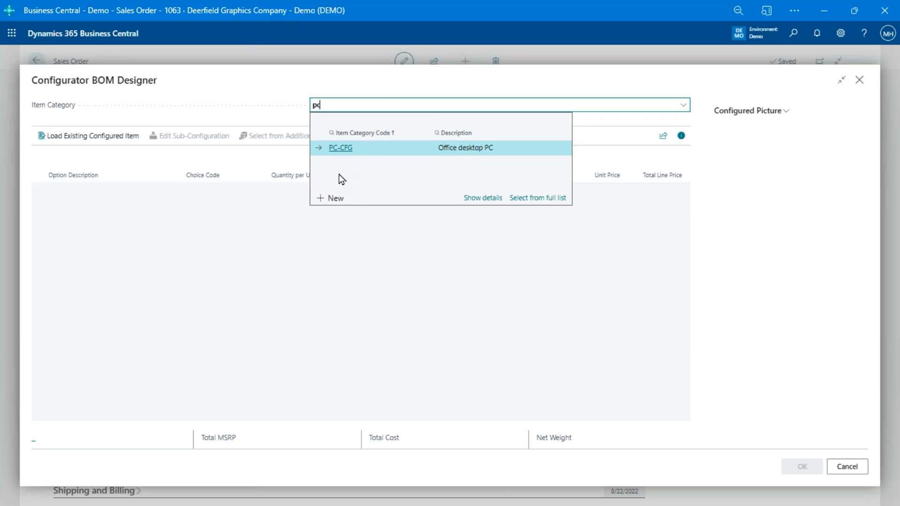
left_click(347, 148)
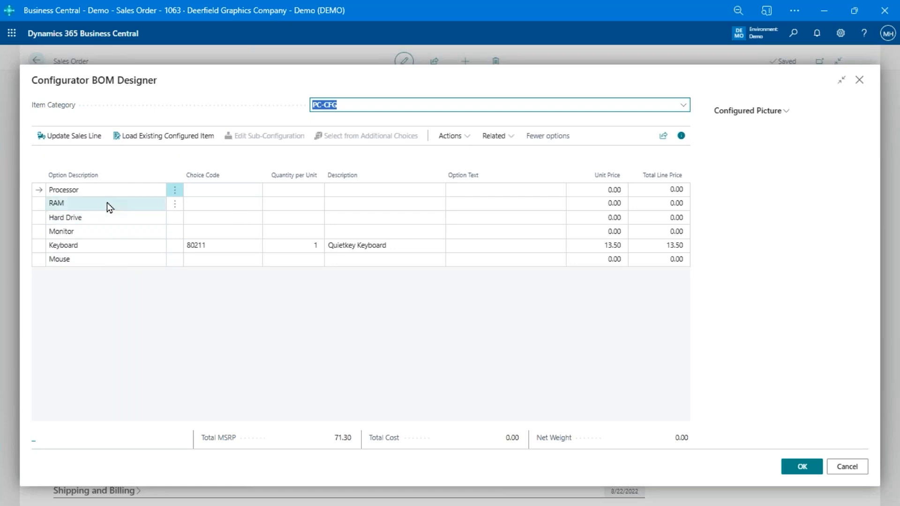
Choose 80005, Computer III 866 MHz, as the Processor and check the full list of processor choices without changing it
left_click(227, 191)
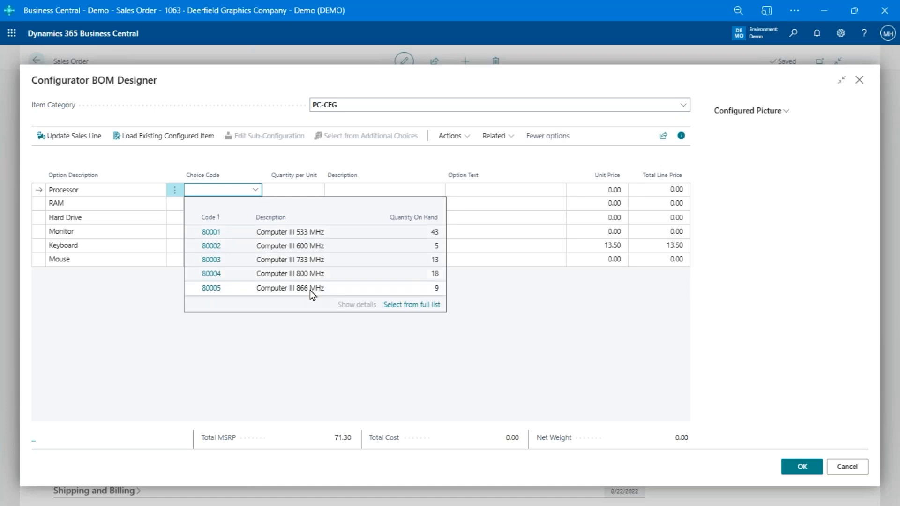
left_click(211, 292)
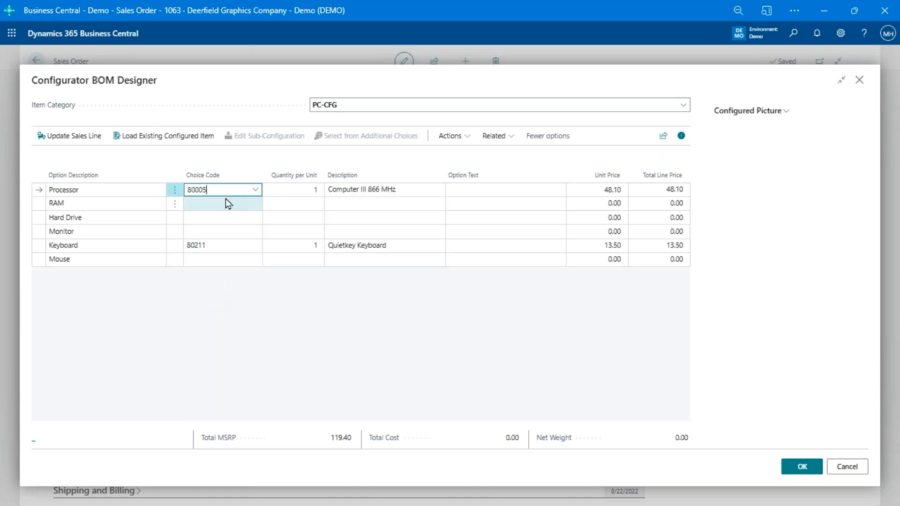
left_click(256, 192)
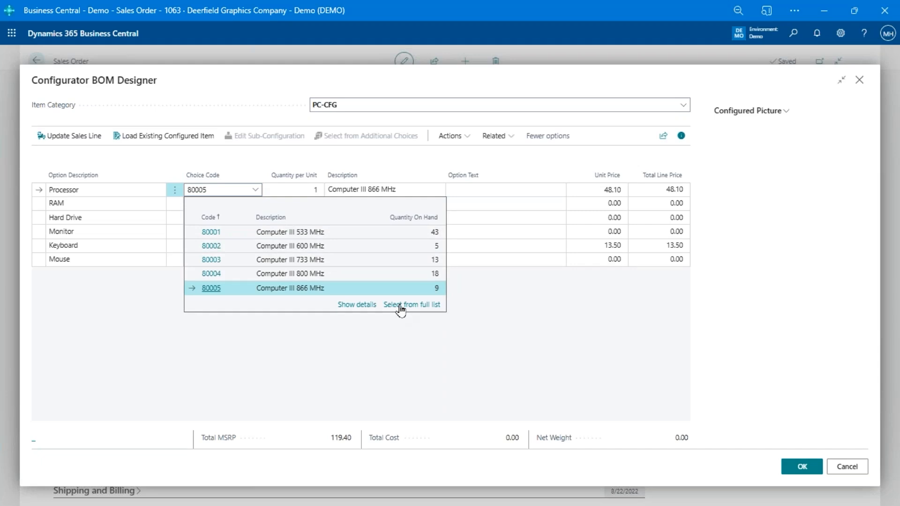
left_click(401, 305)
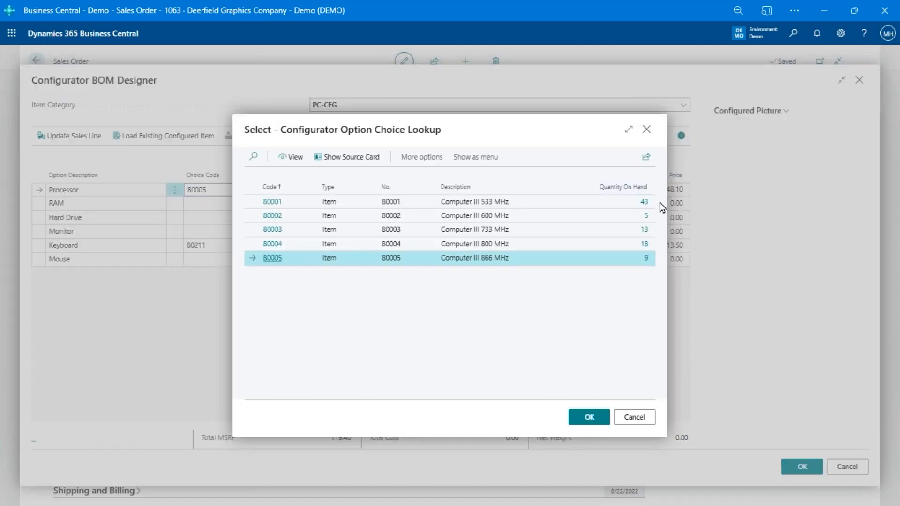
left_click(422, 157)
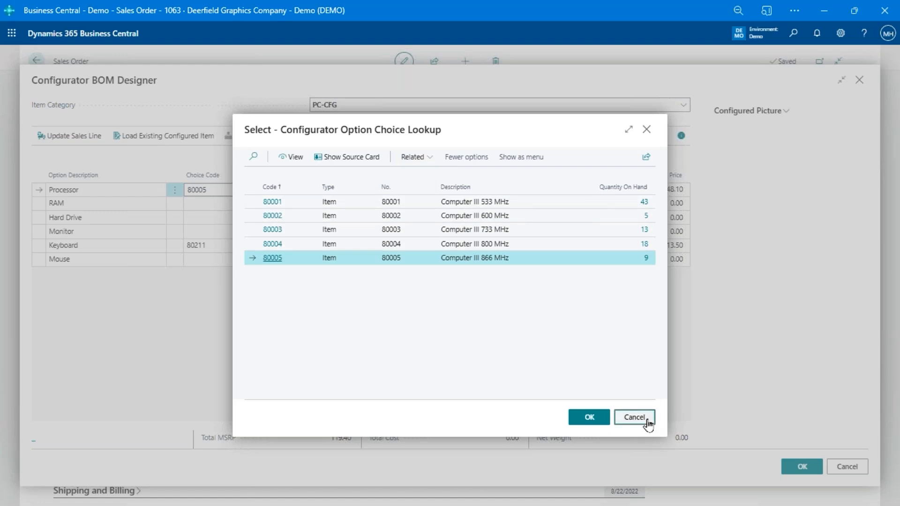
left_click(635, 416)
Choose 80014, 512 MB PC800 ECC, for the RAM option
left_click(256, 205)
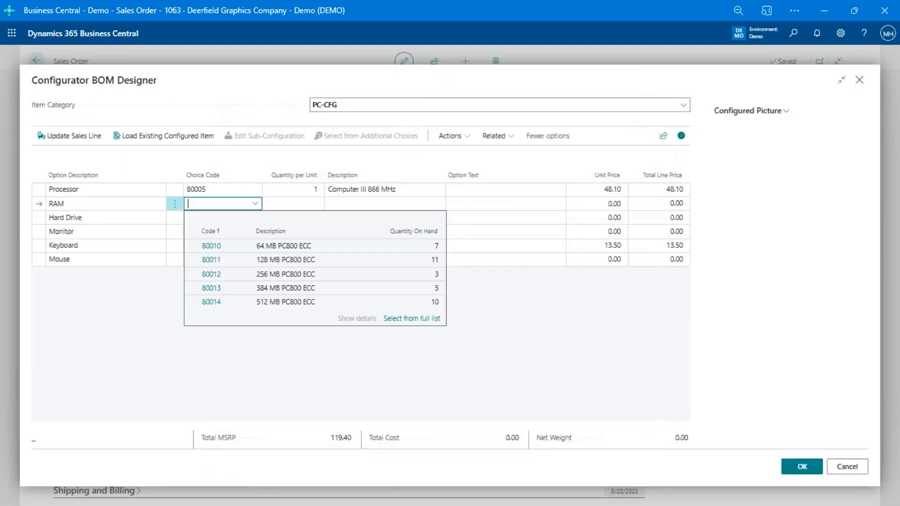
key("Down")
key("Down")
key("Down")
key("Down")
key("Down")
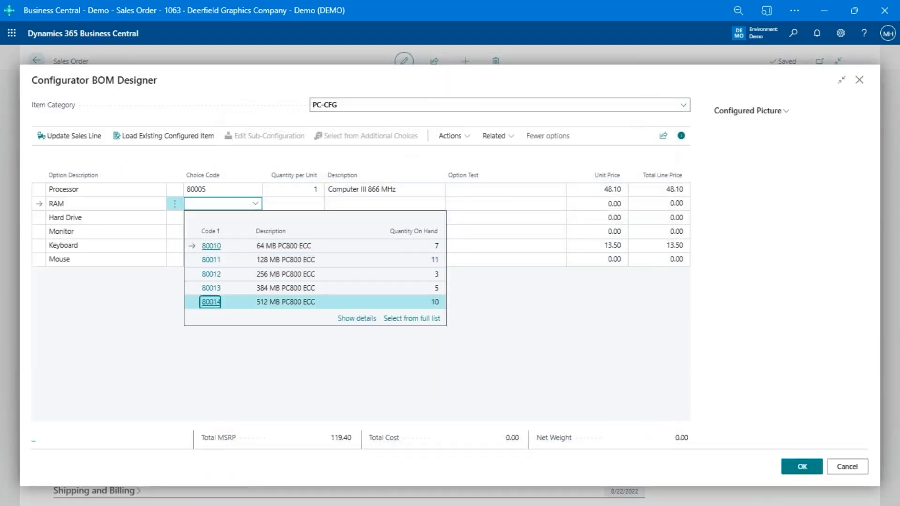
key("Return")
key("Return")
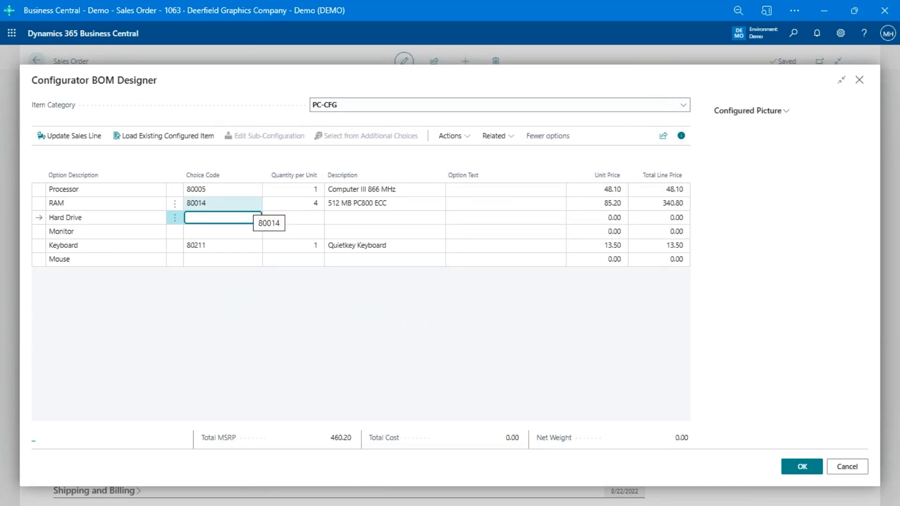
Choose 80025, 9GB Ultra 160/M SCSI, for the Hard Drive option
key("alt+Down")
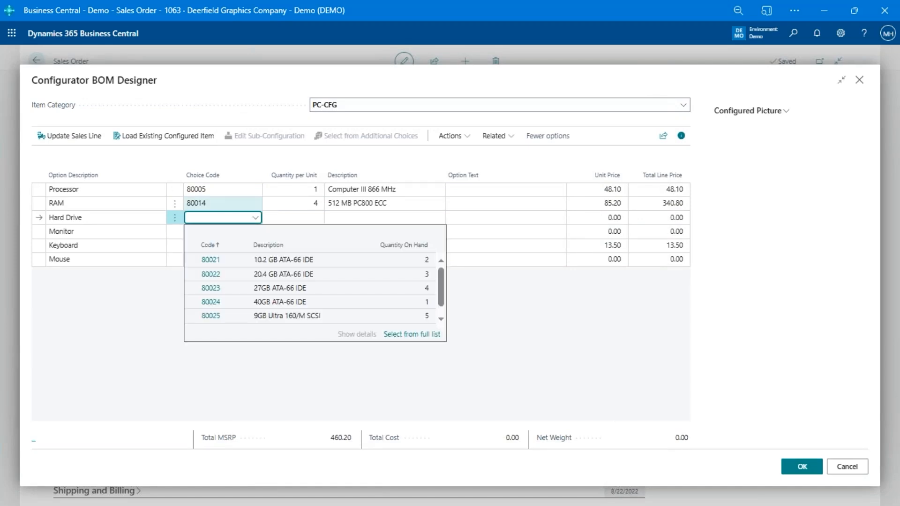
key("Down")
key("Down")
key("Down")
key("Down")
key("Down")
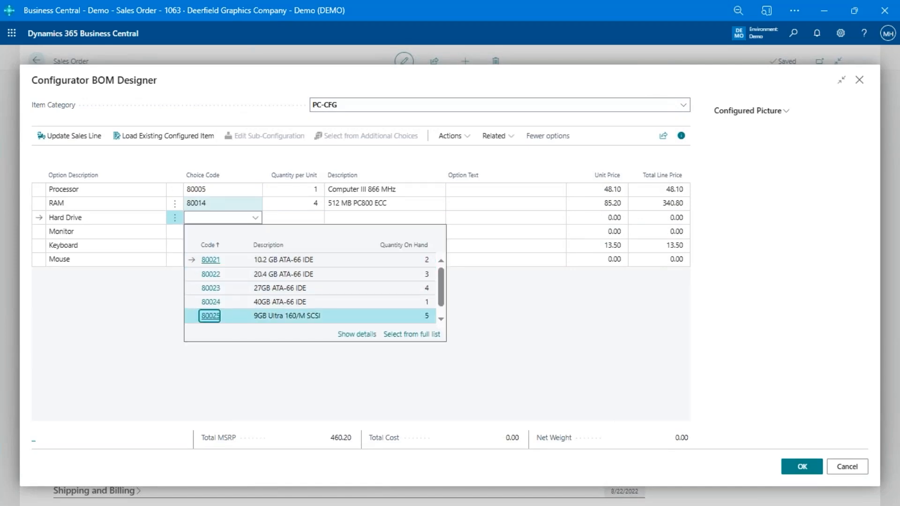
key("Return")
key("Return")
Compare the monitor choices and select 80105, 24" Ultrascan, for the Monitor option
key("alt+Down")
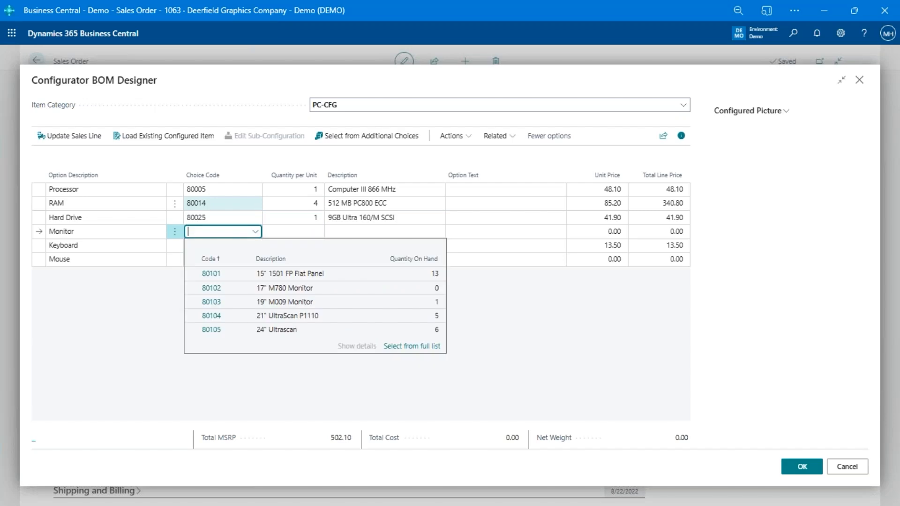
key("Down")
key("Down")
key("Down")
key("Down")
key("Up")
key("Up")
key("Down")
key("Down")
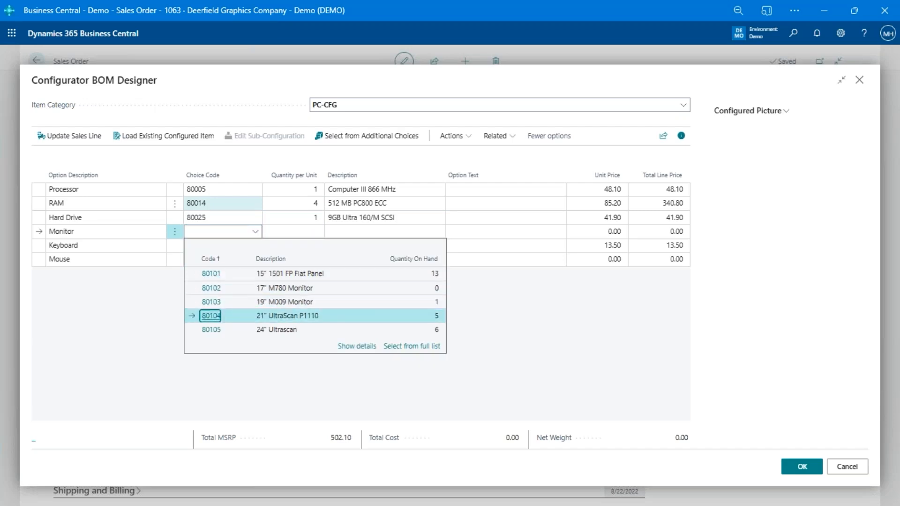
key("Down")
key("Up")
key("Up")
key("Down")
key("Up")
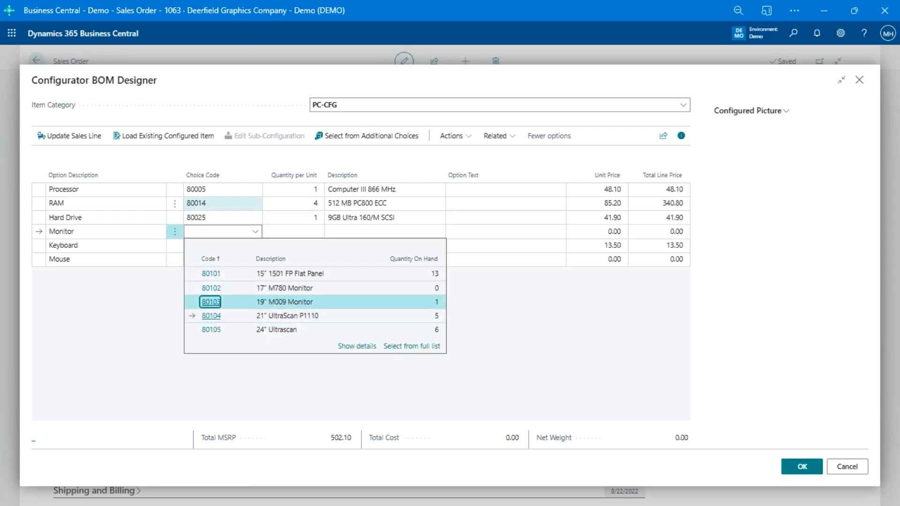
key("Down")
key("Down")
key("Up")
key("Up")
key("Down")
key("Down")
key("Return")
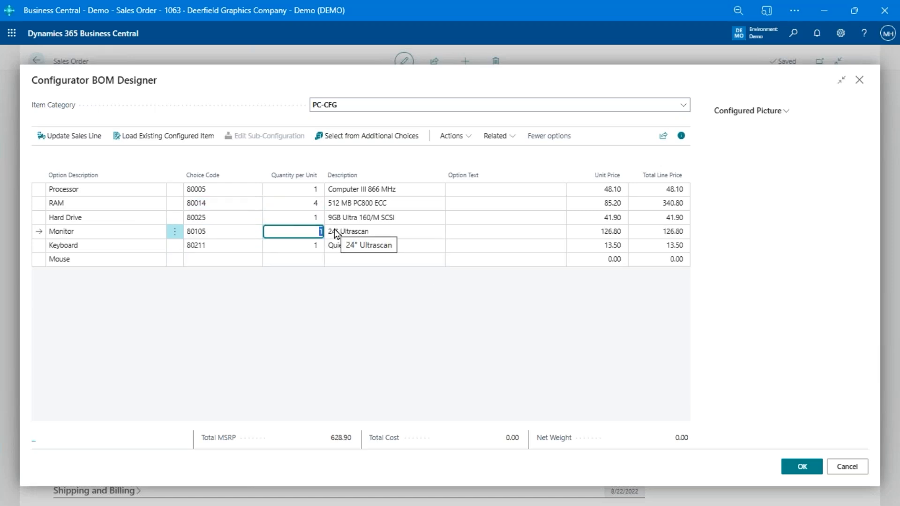
Review the Monitor option's standard choices and browse its additional choices in the catalog items, cancelling without picking one
left_click(221, 232)
left_click(256, 232)
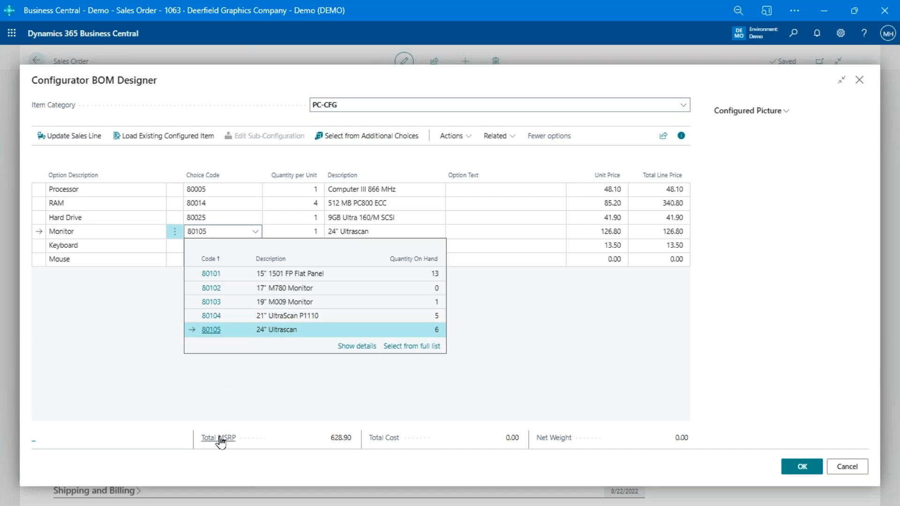
mouse_move(222, 439)
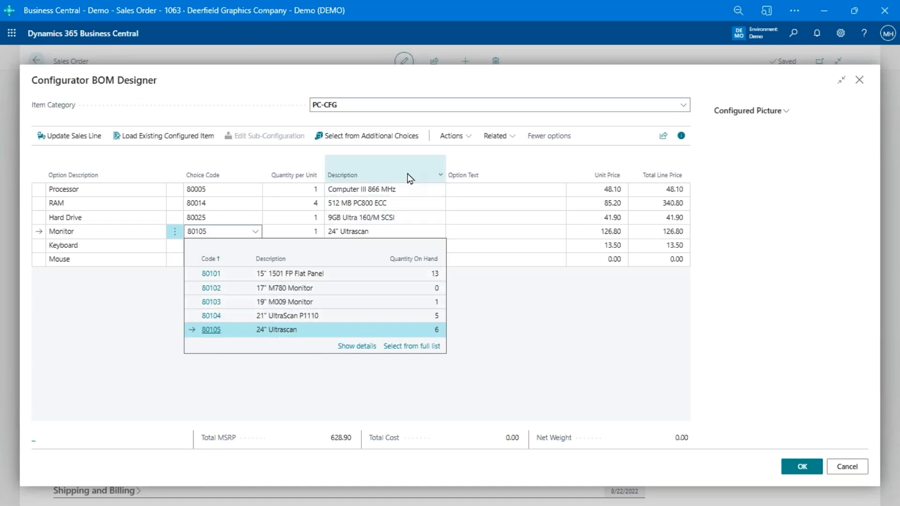
left_click(396, 142)
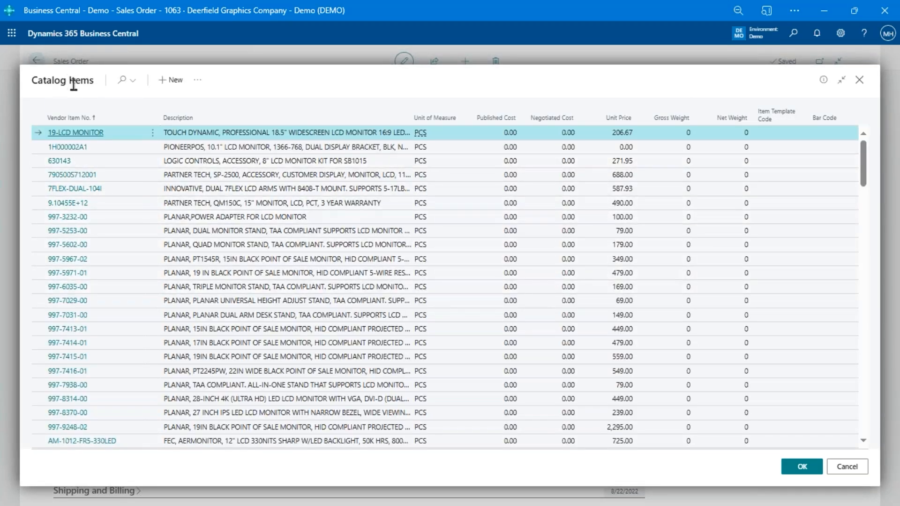
left_click_drag(70, 81, 31, 86)
left_click(83, 93)
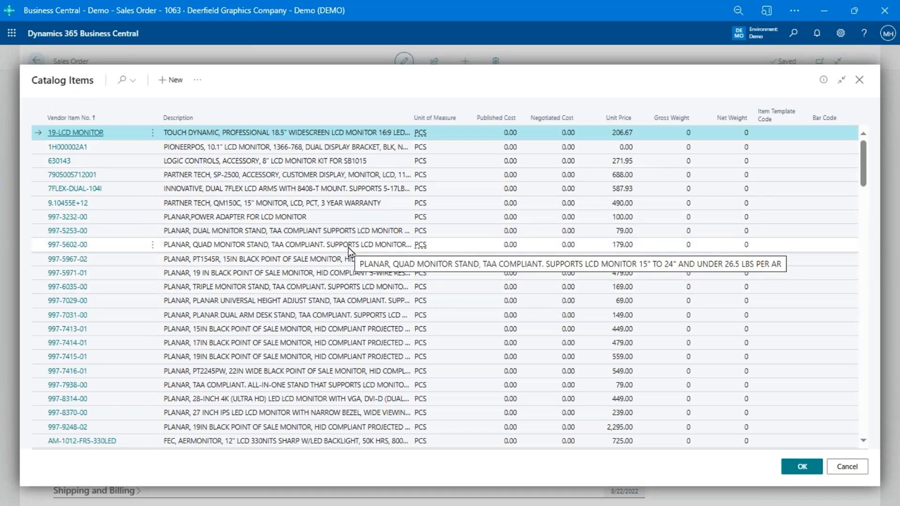
scroll(259, 201, "down", 3)
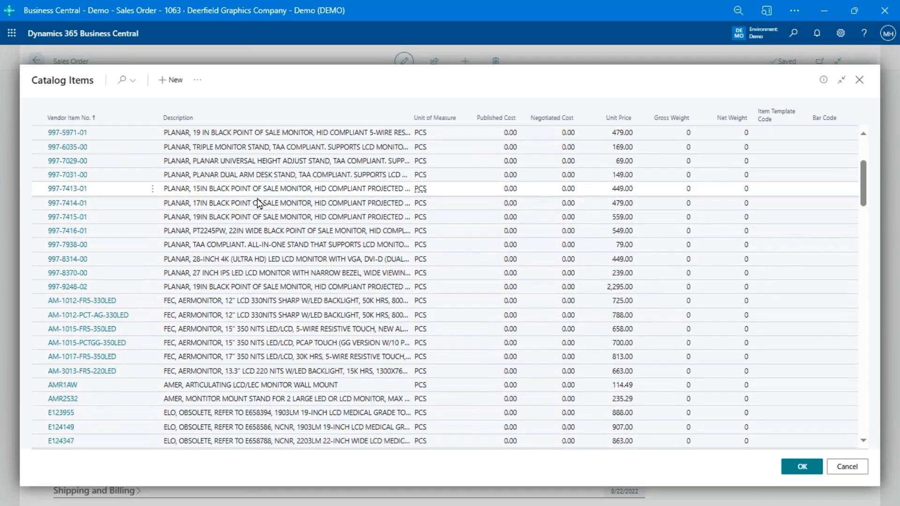
scroll(259, 201, "down", 5)
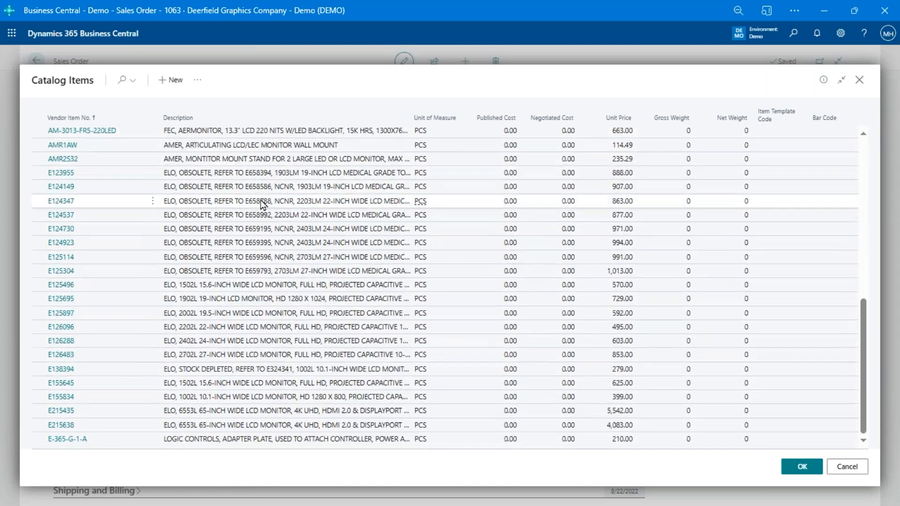
scroll(261, 270, "up", 8)
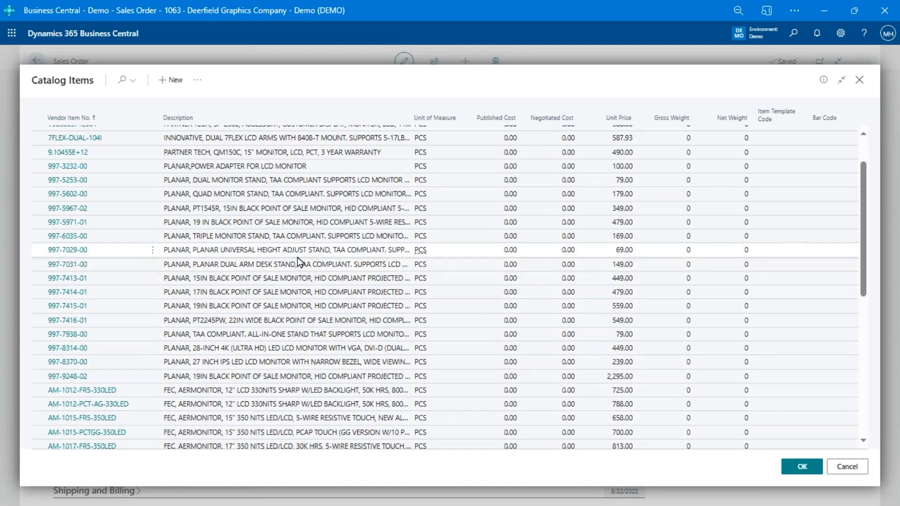
scroll(300, 261, "up", 2)
left_click(301, 217)
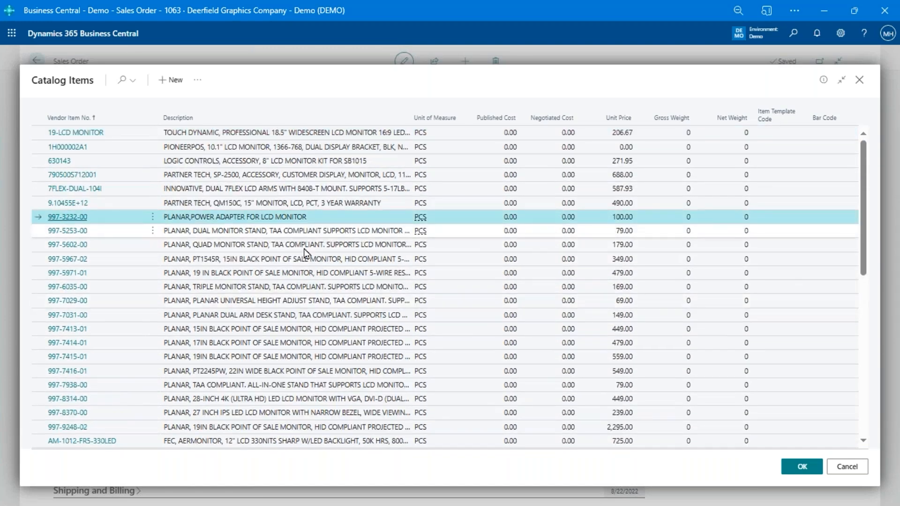
left_click(299, 273)
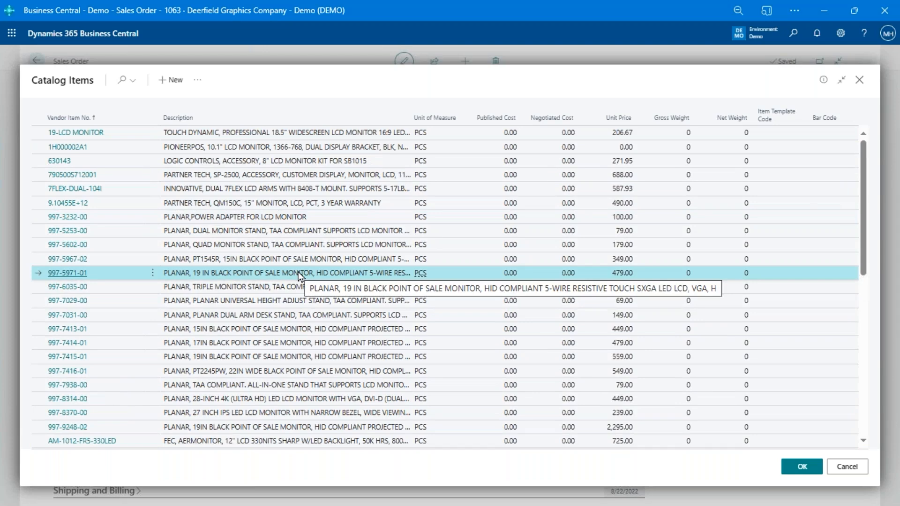
scroll(300, 276, "down", 5)
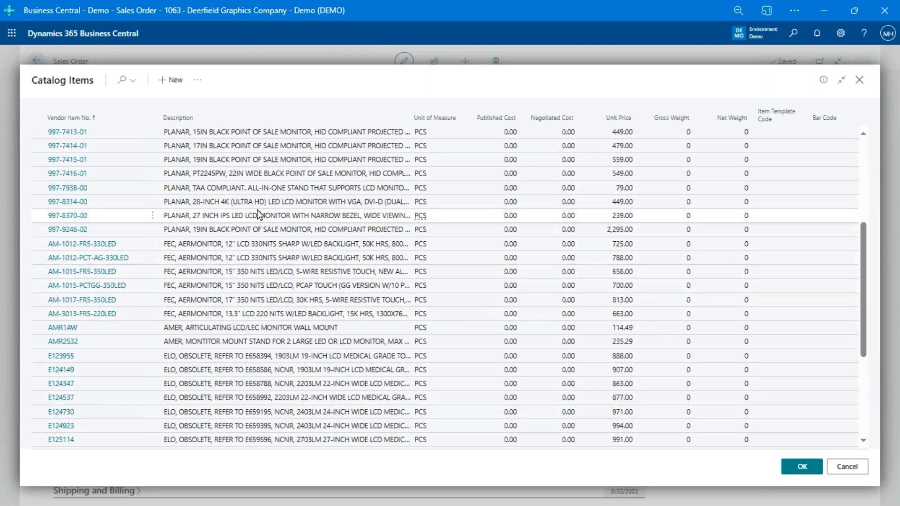
left_click(221, 206)
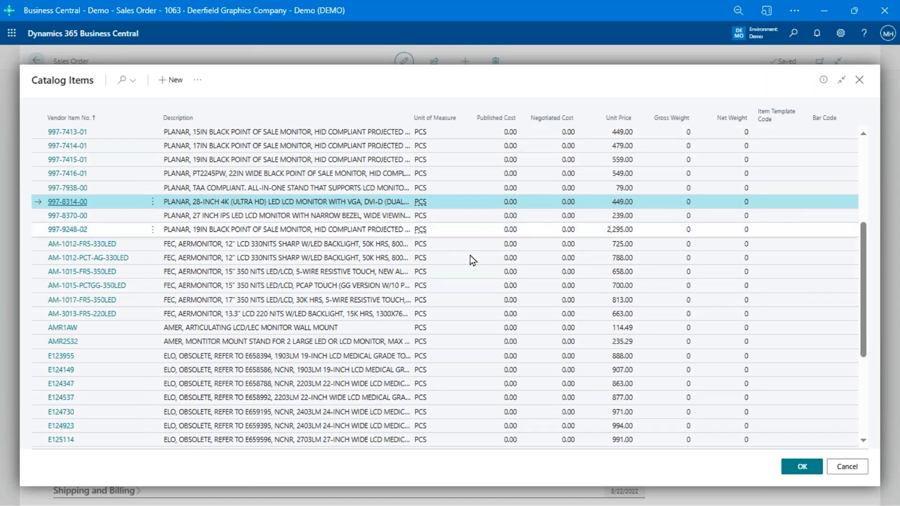
left_click(846, 466)
left_click(234, 221)
left_click(238, 233)
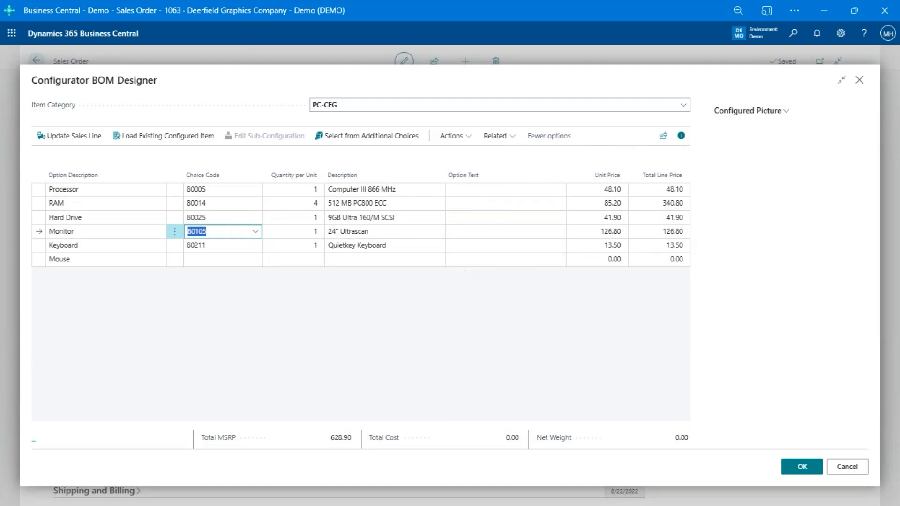
left_click(489, 232)
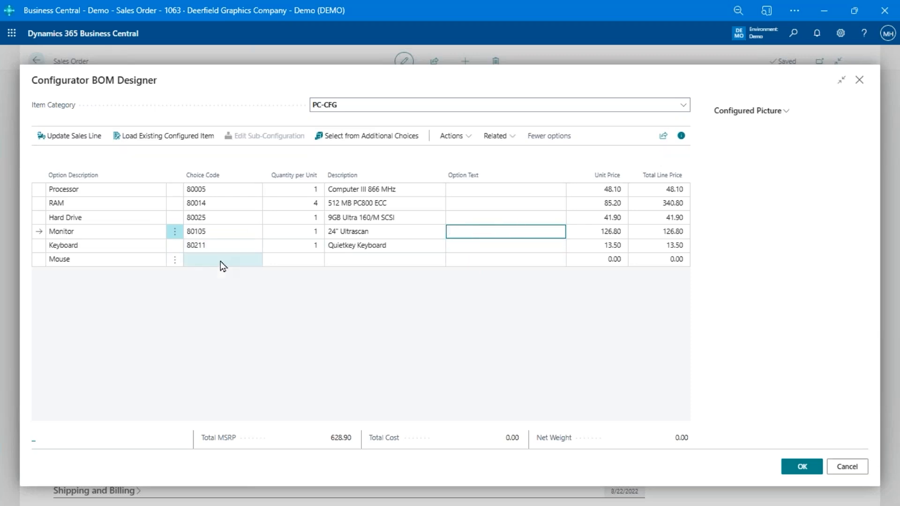
Choose 80212, Performance Keyboard, for the Keyboard option and 80208, Advanced Mouse, for the Mouse option
left_click(225, 245)
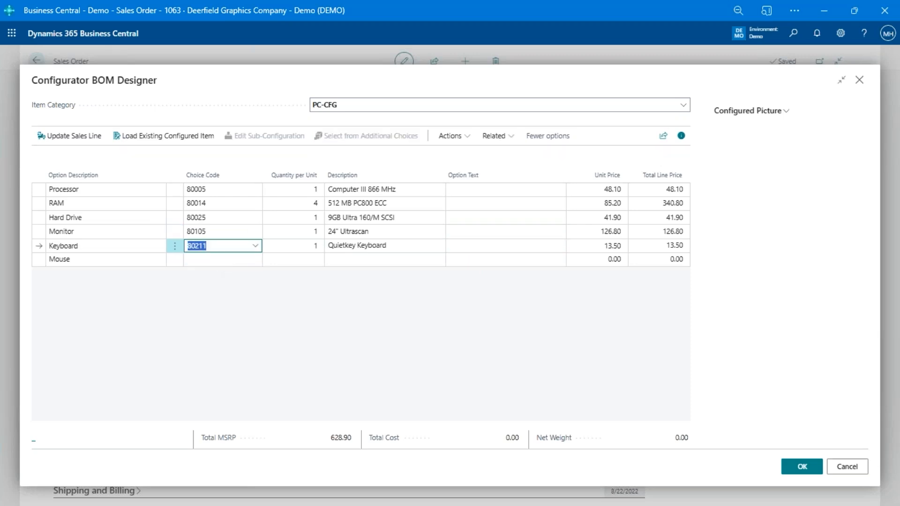
left_click(255, 245)
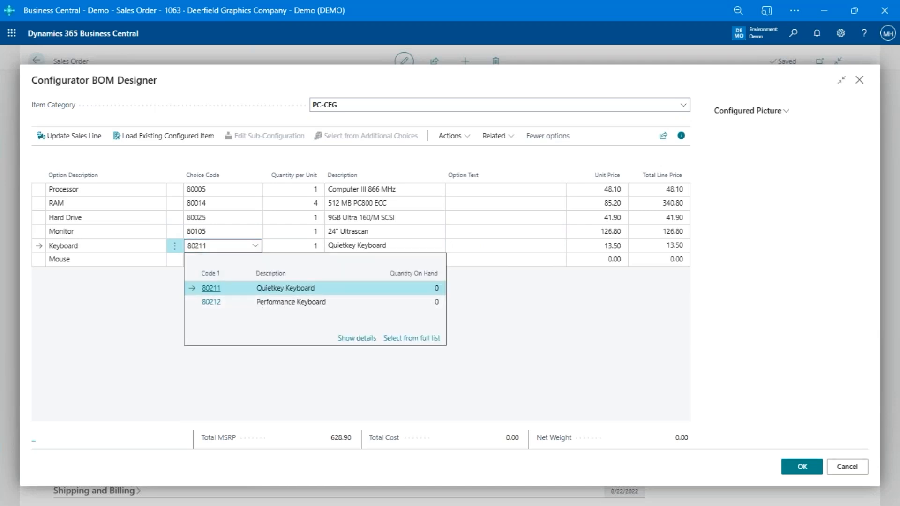
left_click(256, 247)
left_click(254, 261)
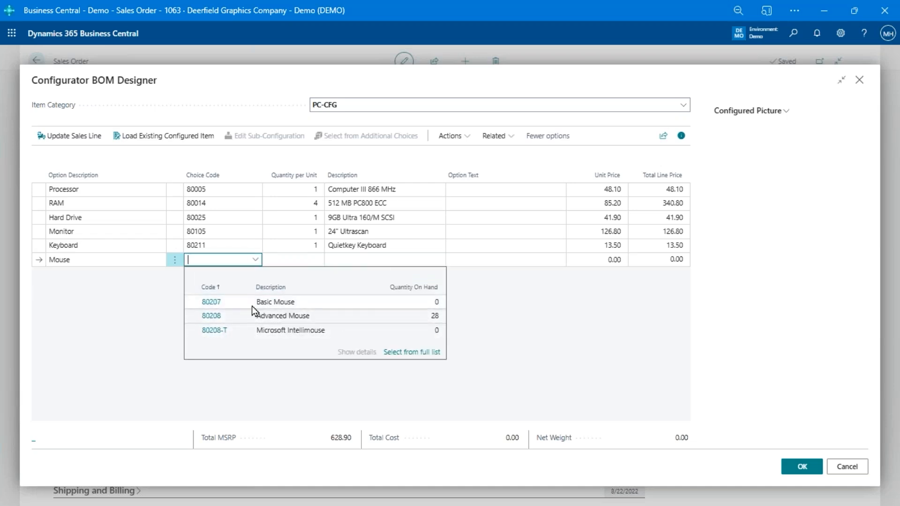
left_click(254, 246)
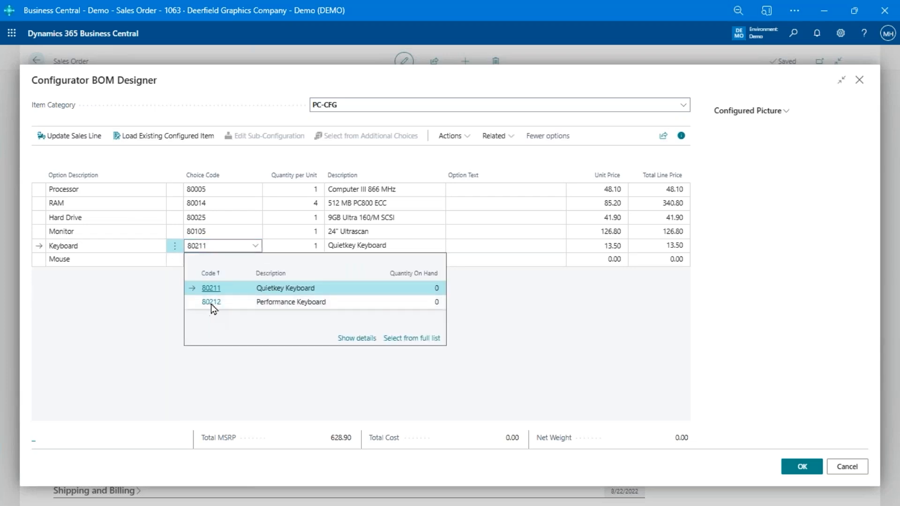
left_click(213, 302)
left_click(251, 261)
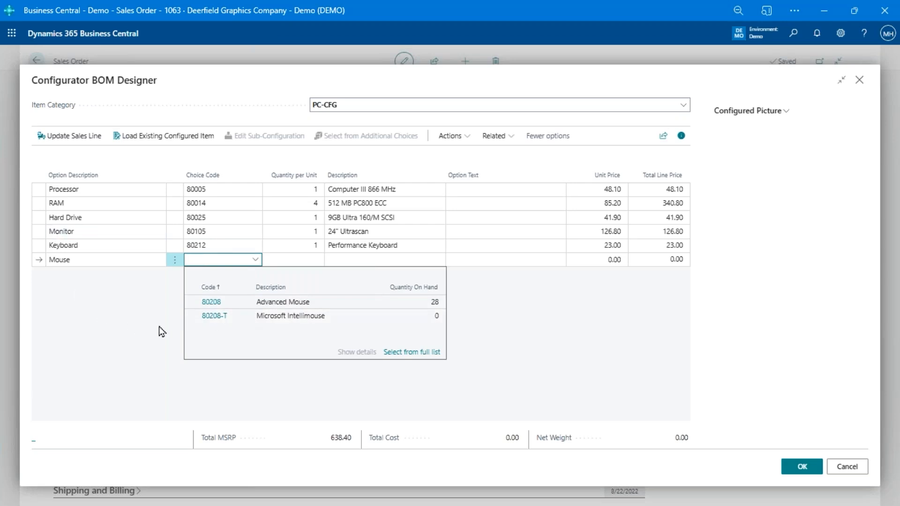
left_click(211, 302)
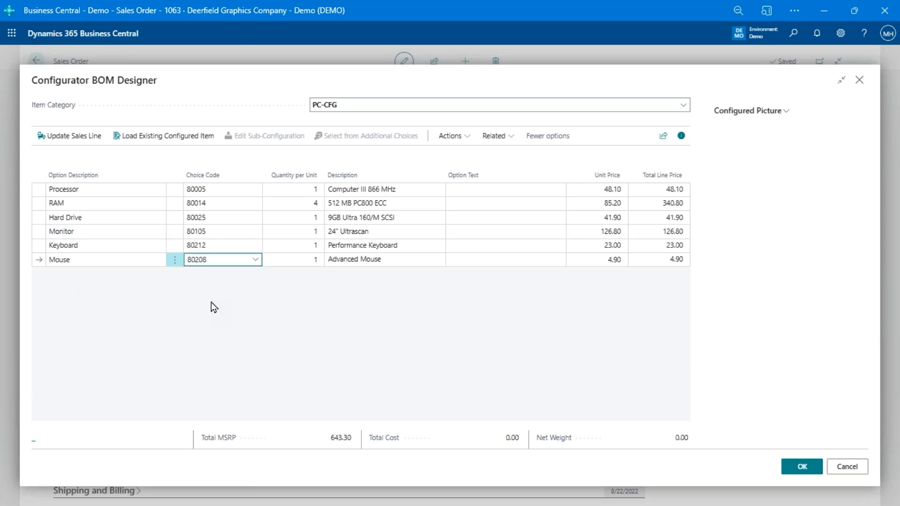
Review the selected choice codes across the PC configuration's option lines
key("Up")
key("Up")
key("Up")
key("Up")
key("Up")
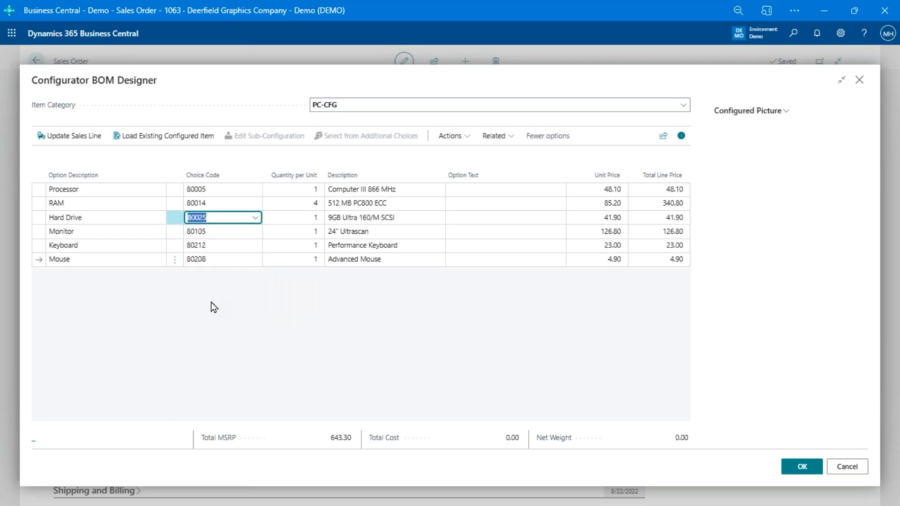
key("Down")
key("Down")
key("Down")
key("Down")
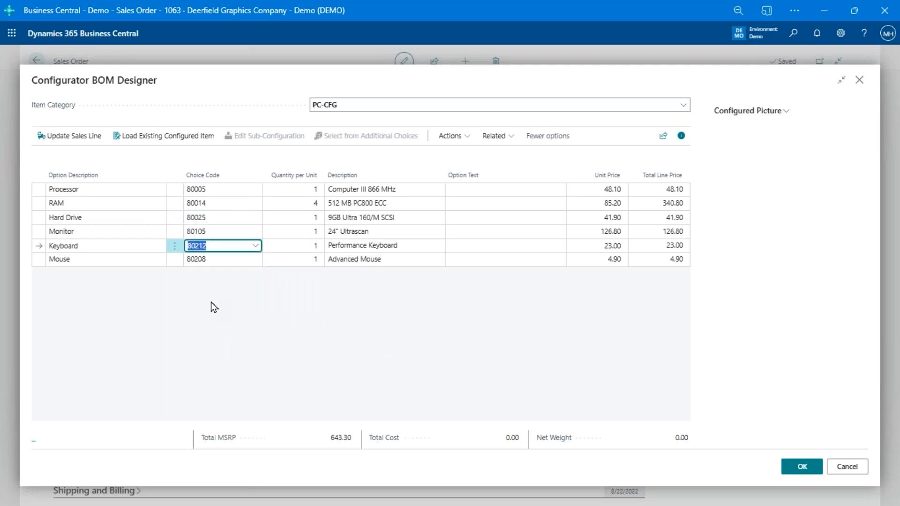
key("Down")
key("Up")
key("Up")
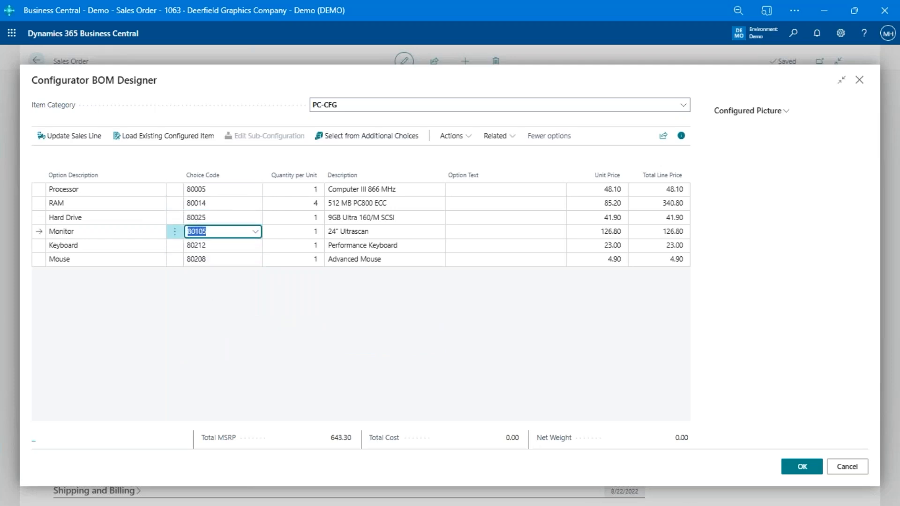
Accept the PC configuration and set the quantity of its sales order line to 1, acknowledging the due date notice
left_click(807, 465)
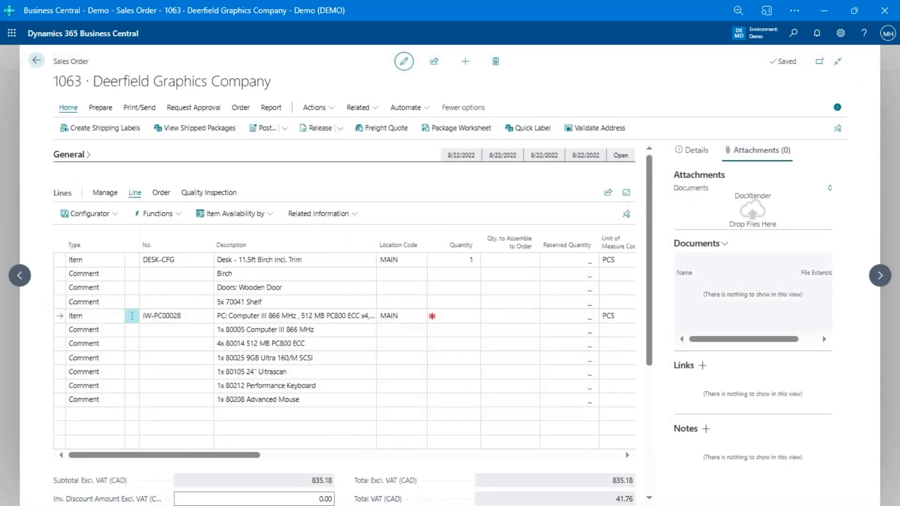
left_click(459, 315)
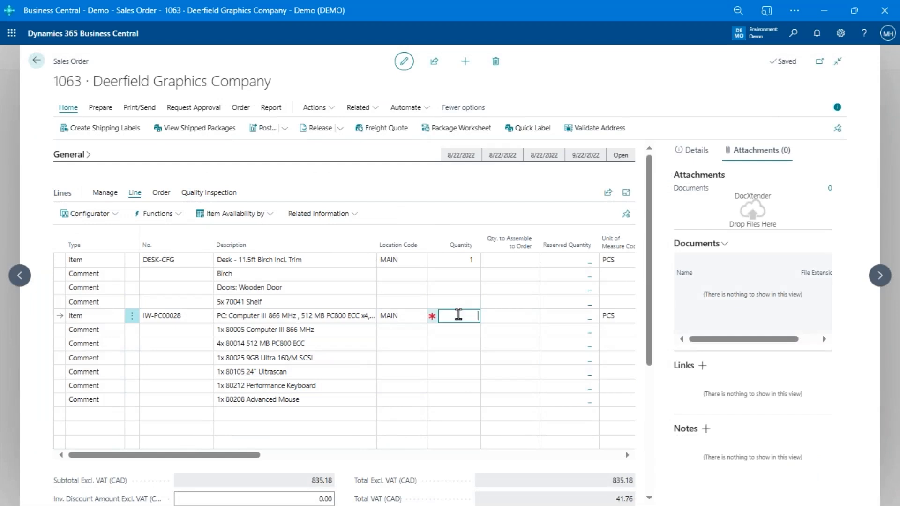
type("1")
key("Tab")
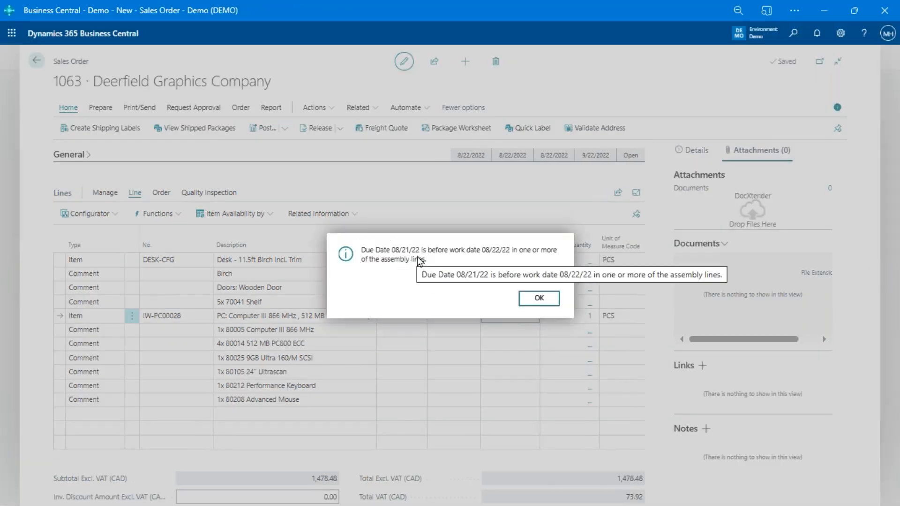
left_click(539, 298)
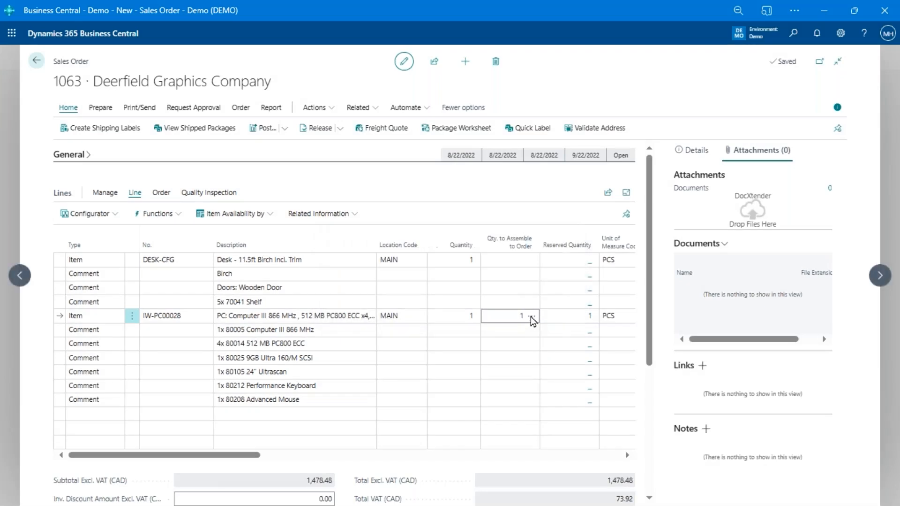
Examine the configured PC's assemble-to-order lines, including the Assemble resource line, and close them
left_click(532, 316)
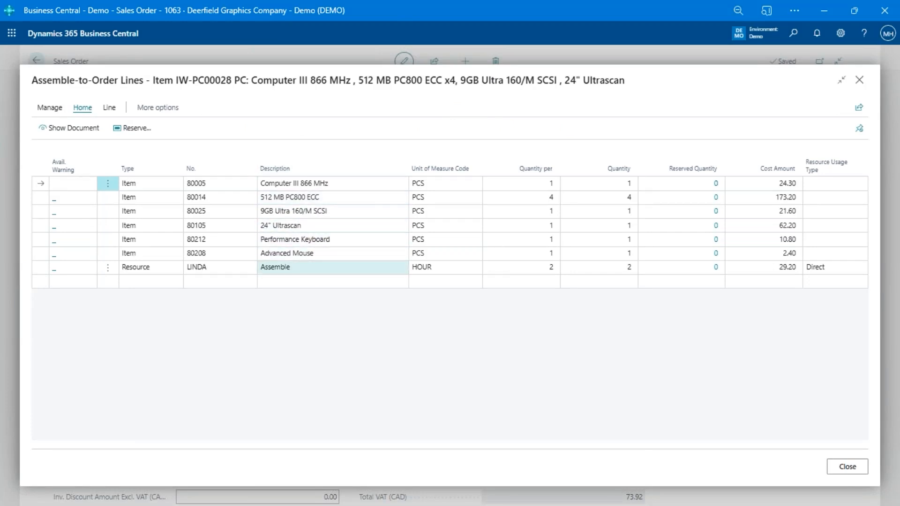
left_click(291, 267)
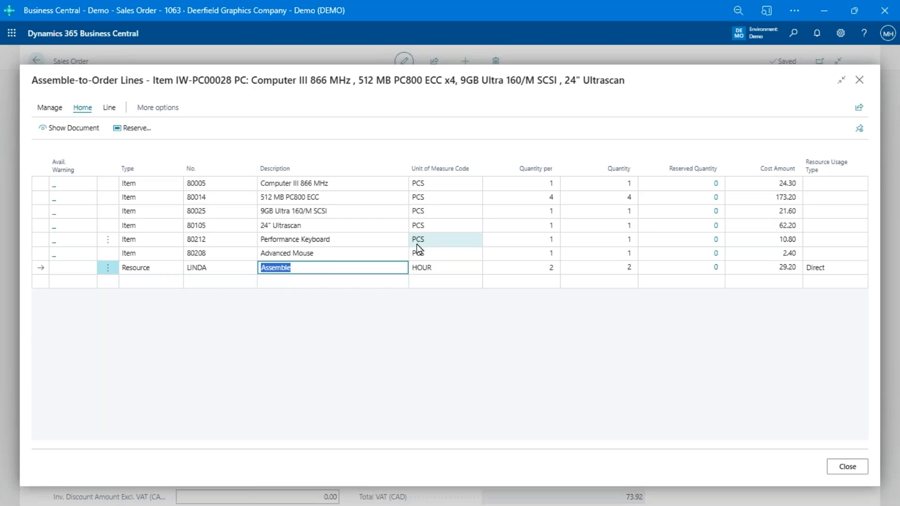
left_click(847, 465)
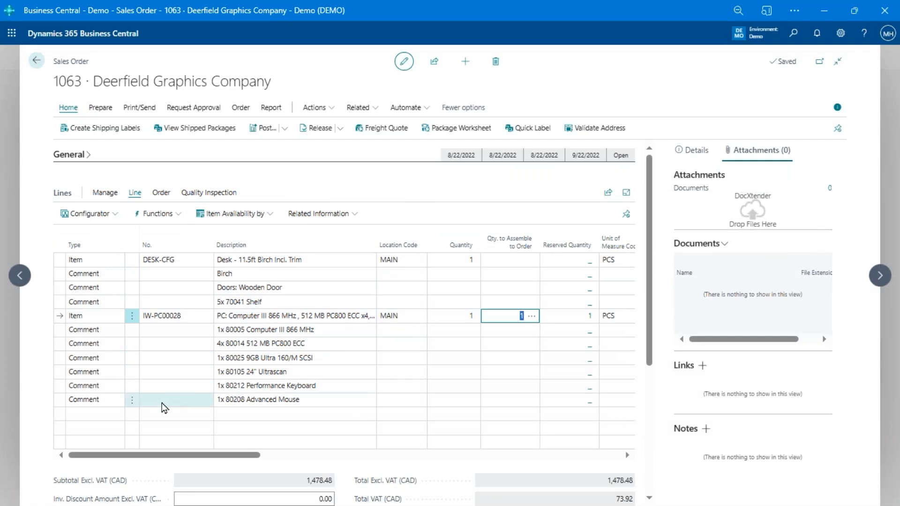
Start a new configuration on the next empty sales line using the mountain bike item category M-BIKE-CFG-PIC
left_click(149, 412)
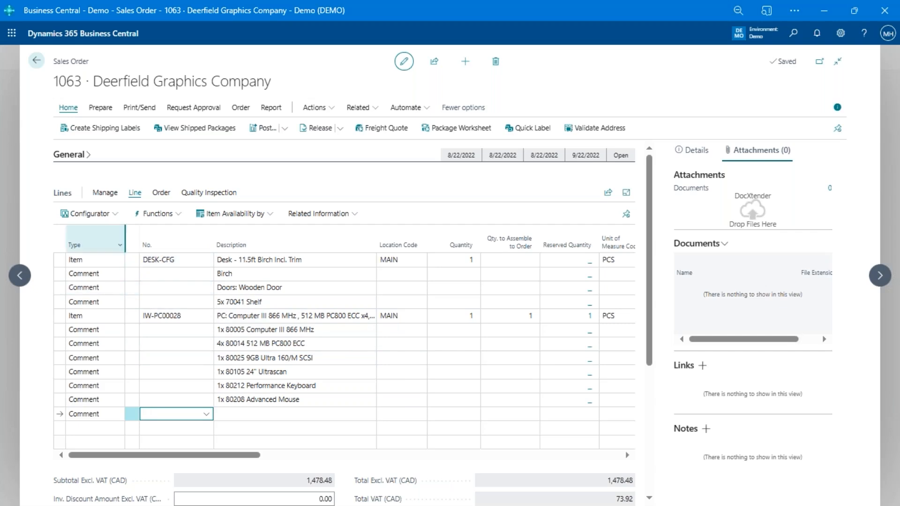
left_click(106, 216)
left_click(122, 237)
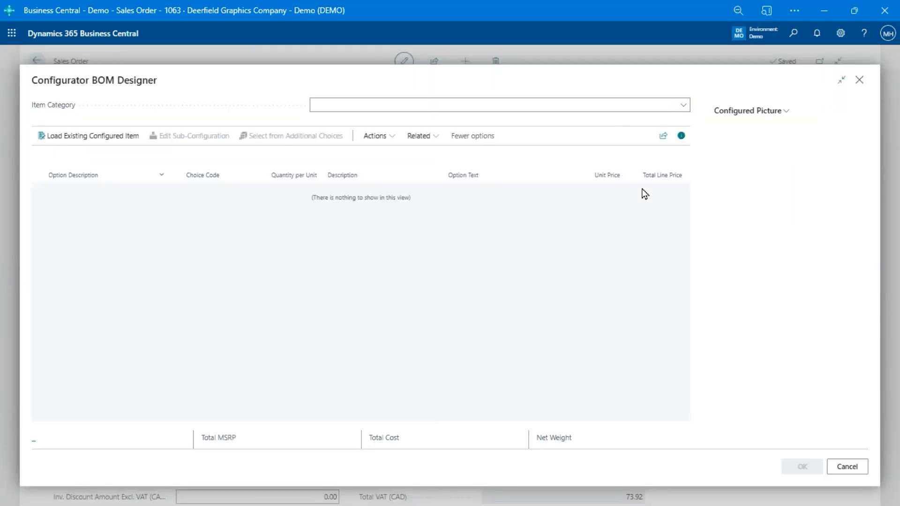
left_click(624, 104)
type("t")
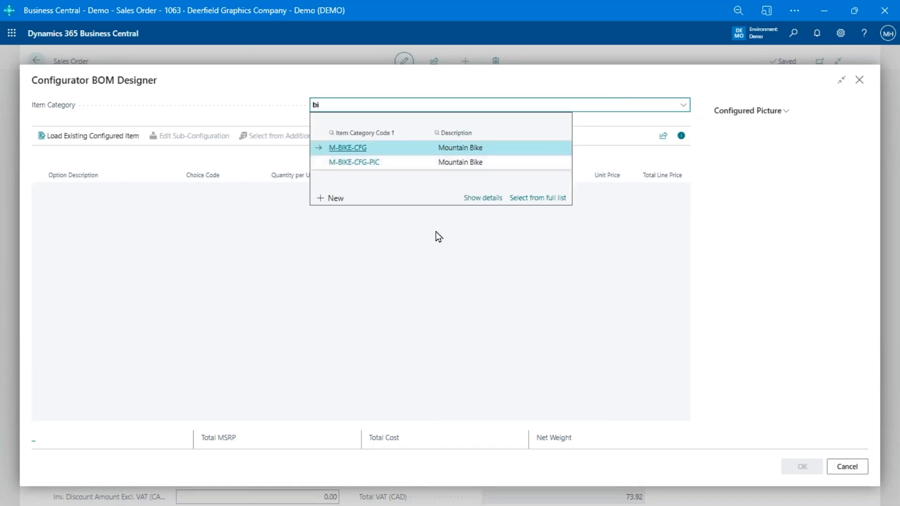
left_click(353, 164)
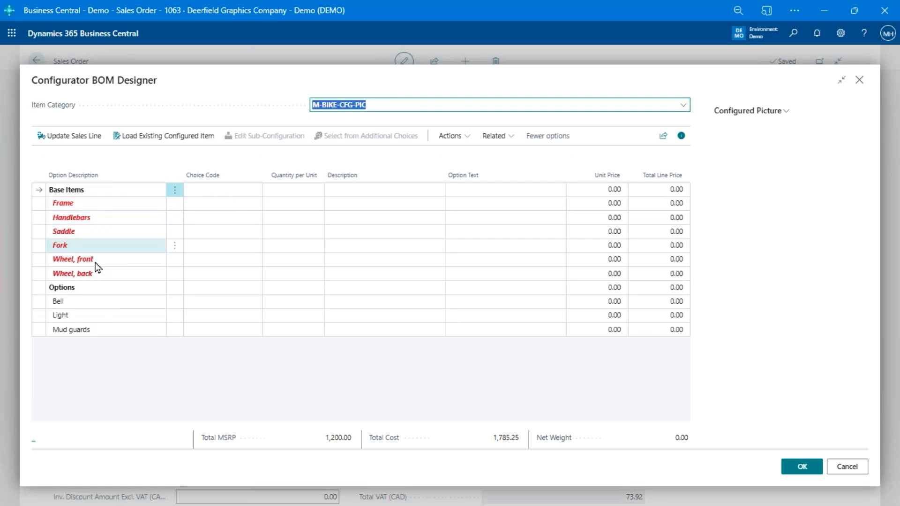
Choose RED for the Frame option and 1800, Handlebars - standard, for the Handlebars option, acknowledging the bell requirement
left_click(202, 208)
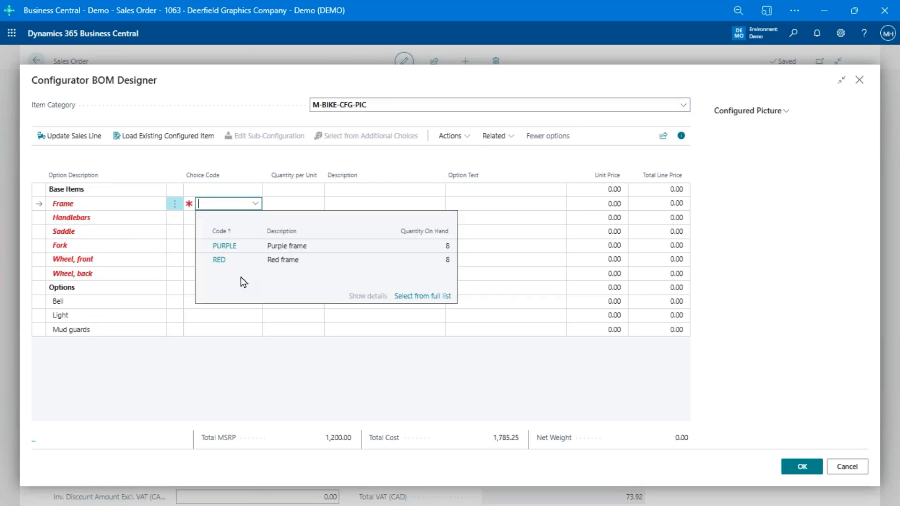
left_click(221, 262)
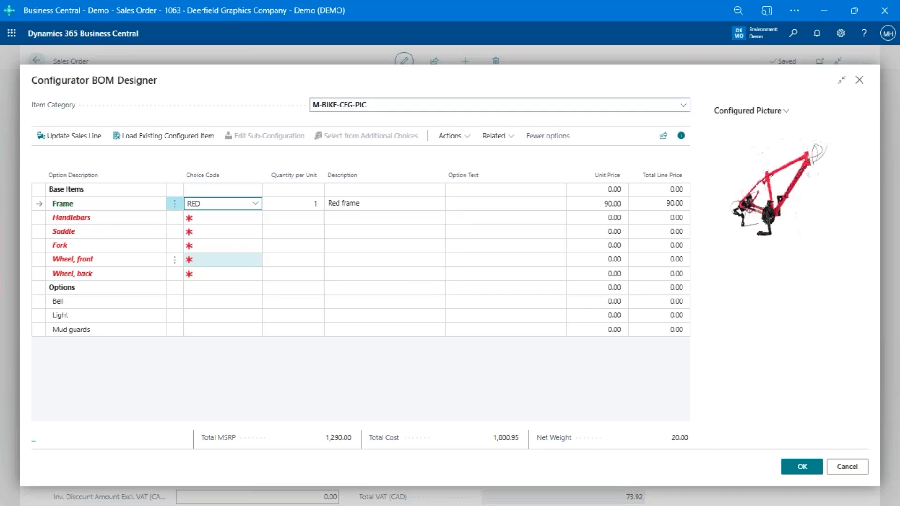
key("Tab")
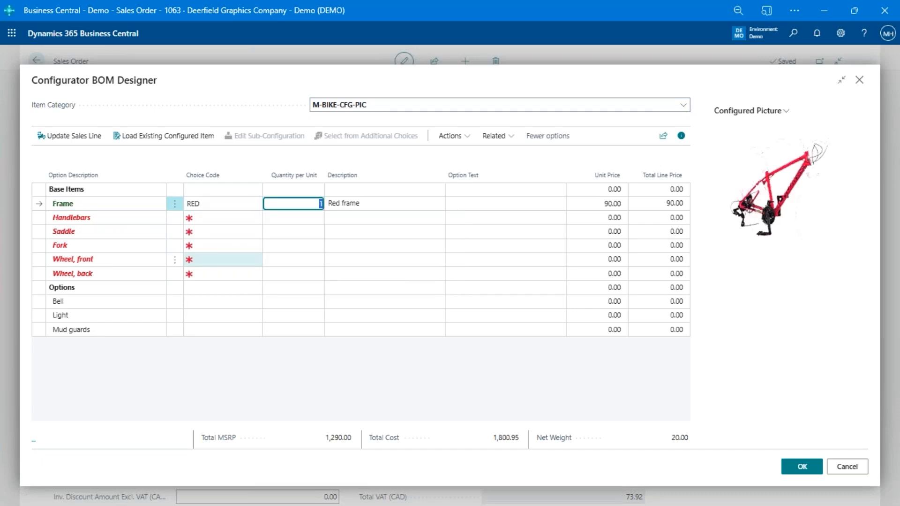
key("Tab")
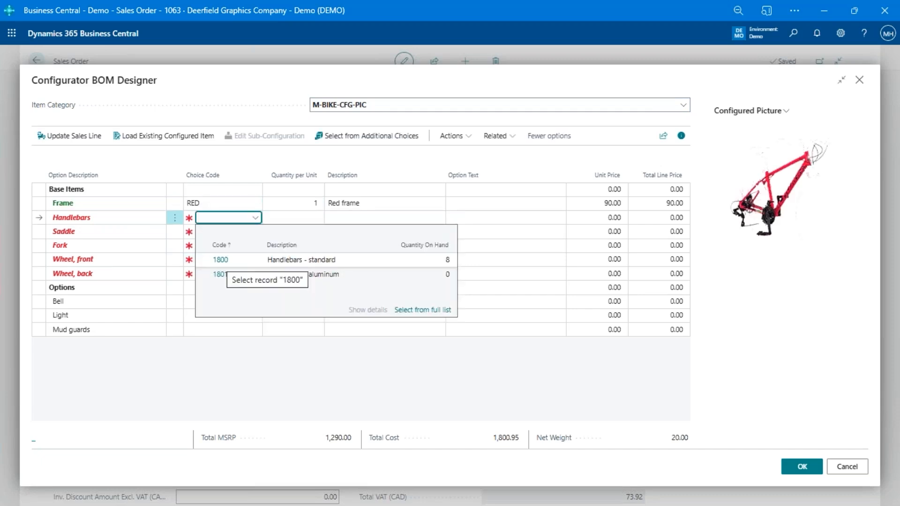
key("Down")
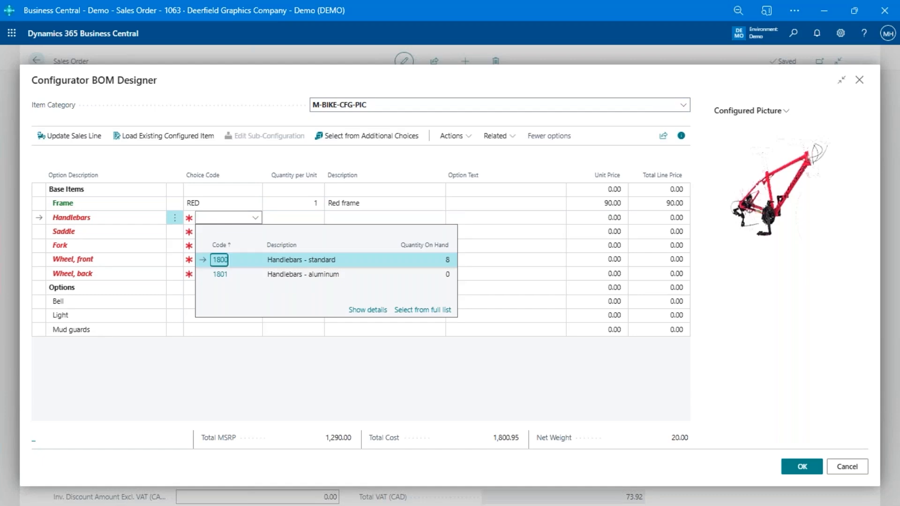
key("Return")
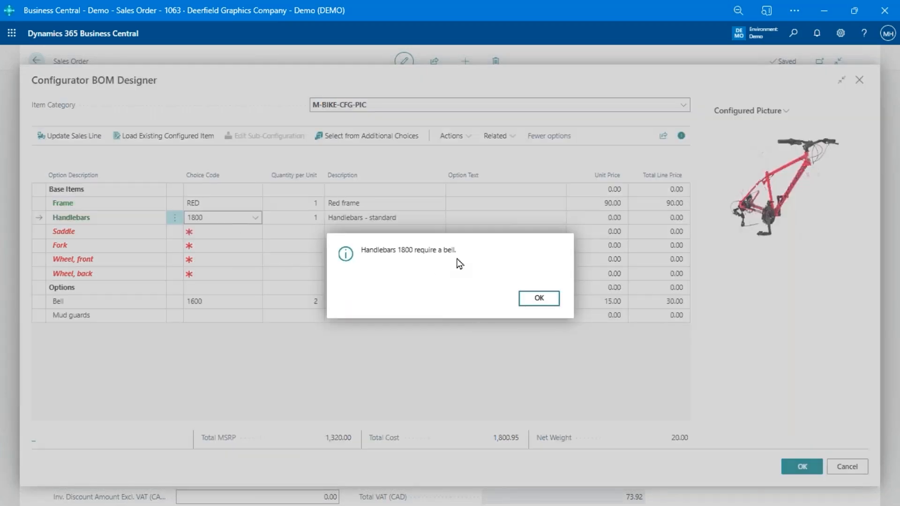
left_click(538, 298)
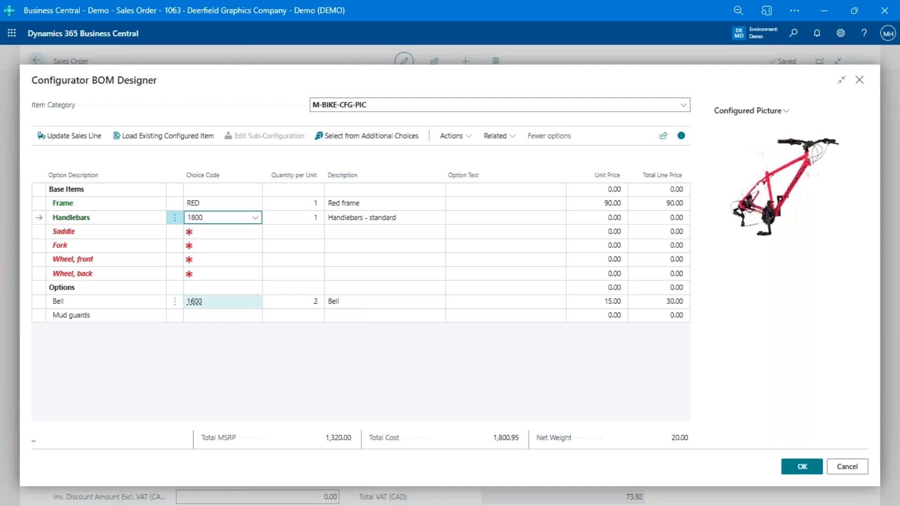
Try a Handlebars quantity per unit of 2 to check its effect on the Bell quantity, and set it back to 1
left_click(299, 303)
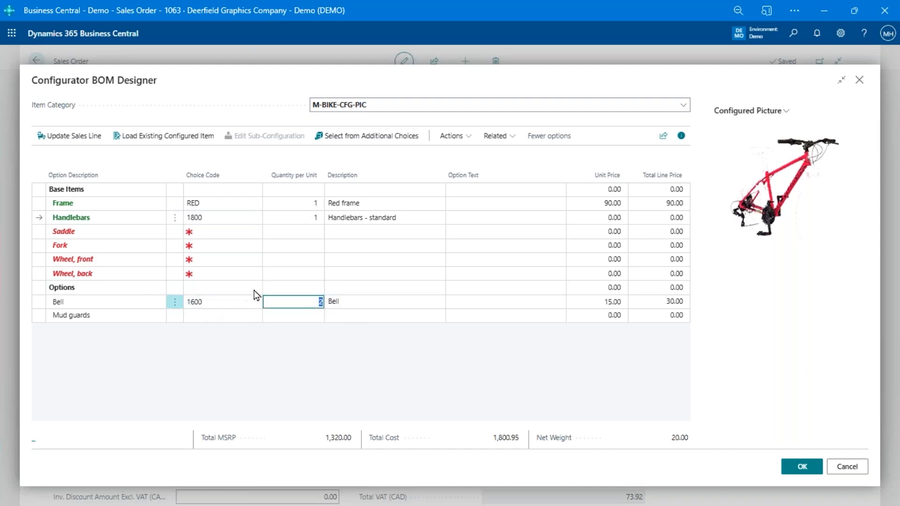
left_click(304, 220)
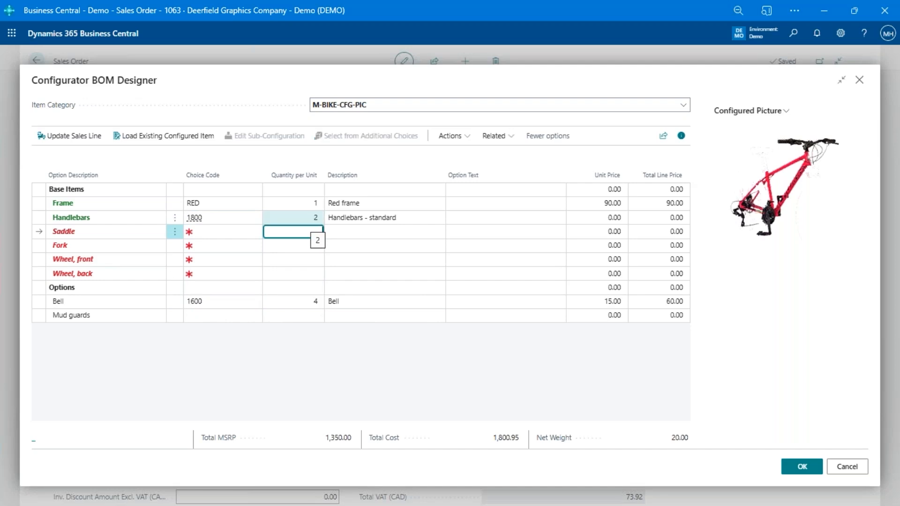
key("Up")
type("1")
key("Down")
key("Up")
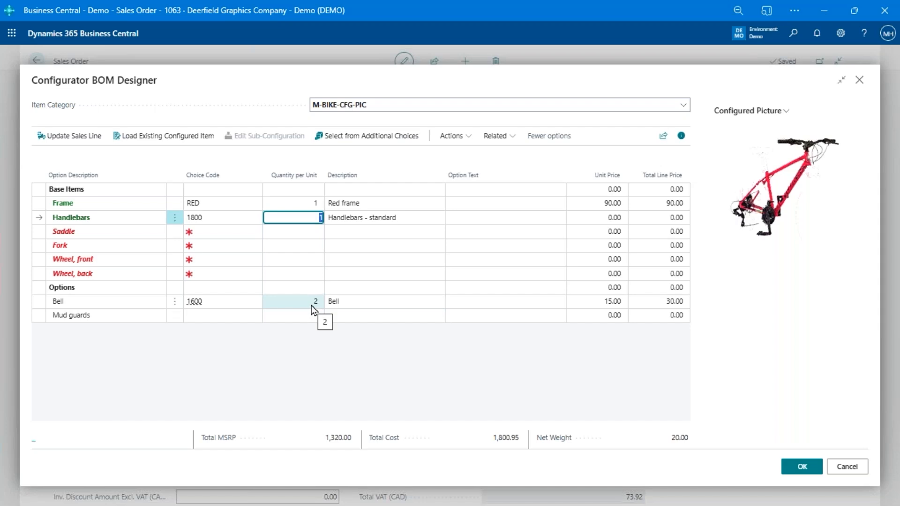
Change the Handlebars choice to 1801, Handlebars - aluminum, and accept the suggested light
left_click(213, 216)
left_click(213, 216)
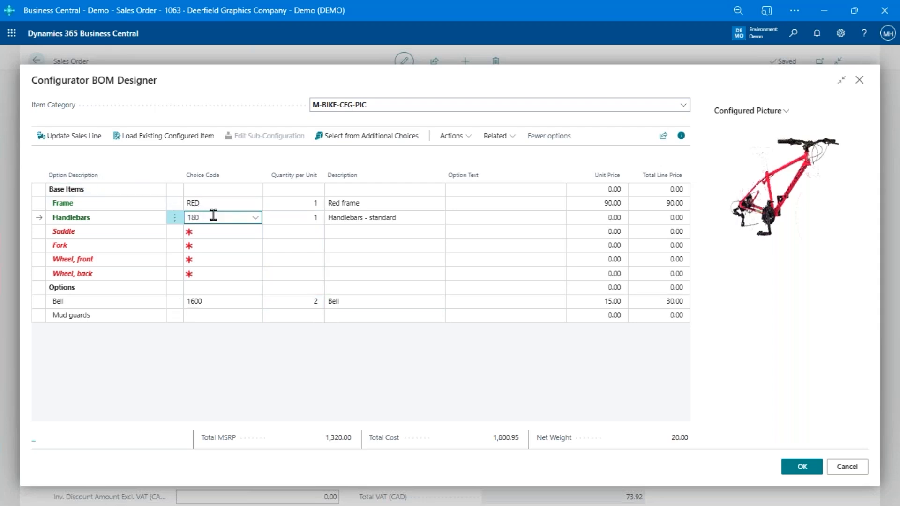
type("1")
key("Return")
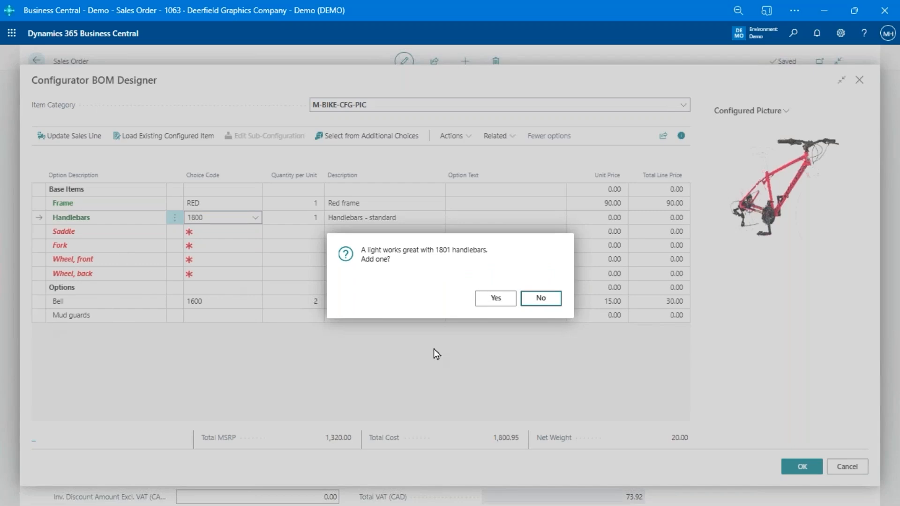
left_click(485, 300)
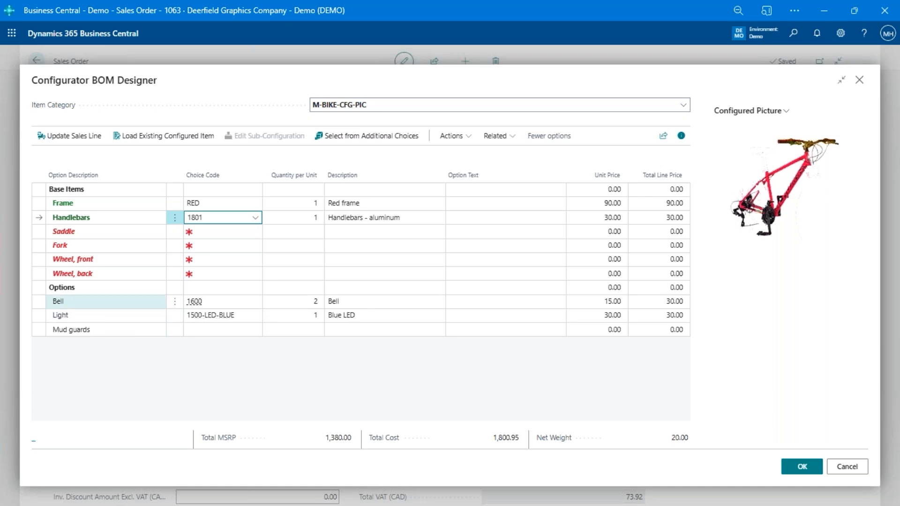
Set the Bell option's quantity per unit to 1
left_click(281, 300)
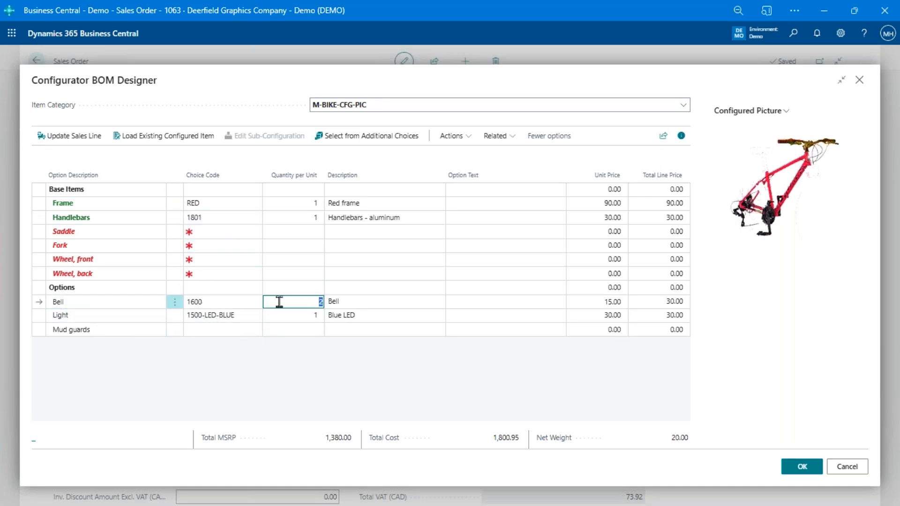
type("1")
key("Down")
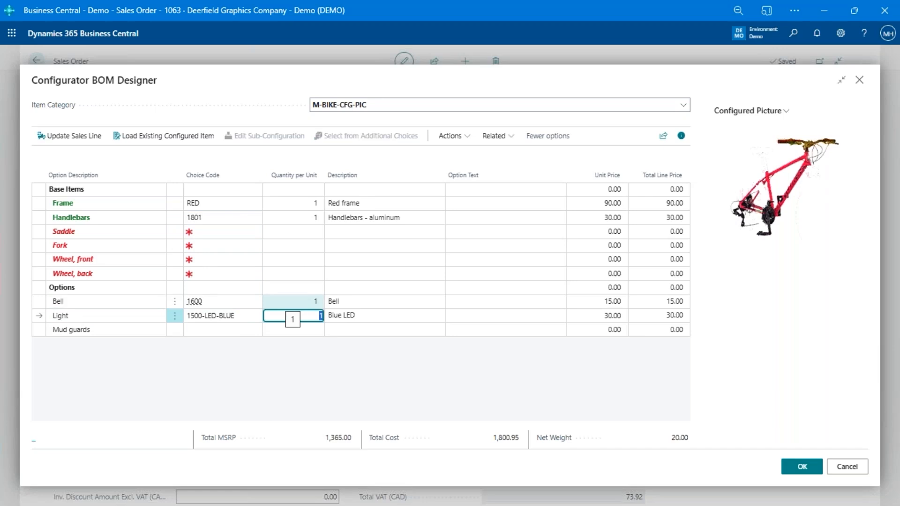
Choose FRONT-BACK, Front and back, for the Mud guards option
key("Up")
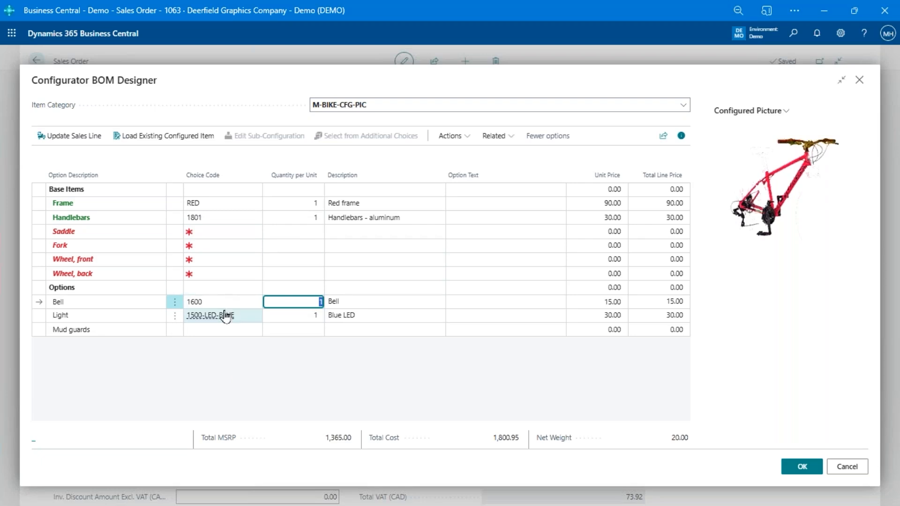
left_click(212, 329)
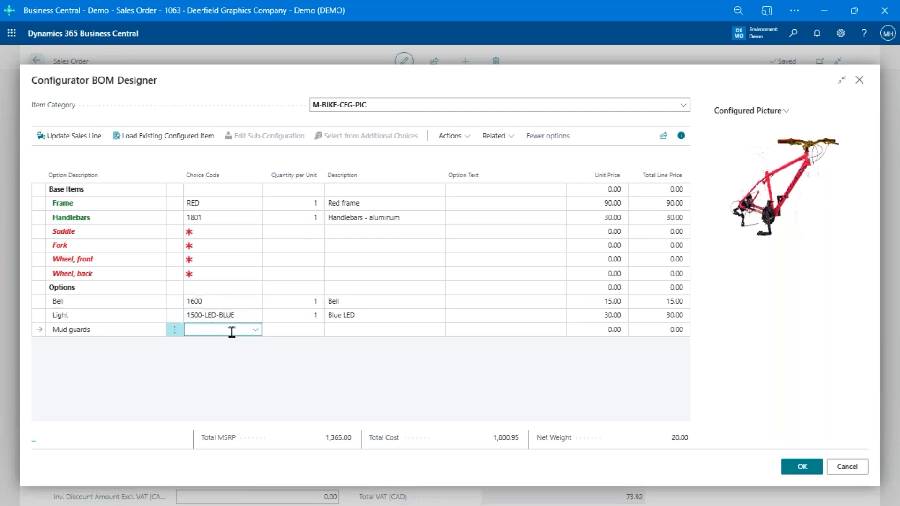
left_click(255, 329)
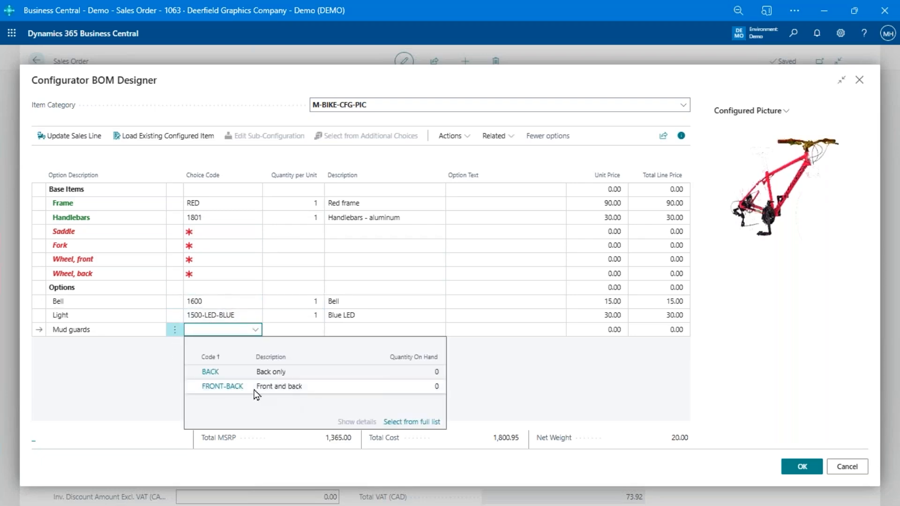
left_click(224, 392)
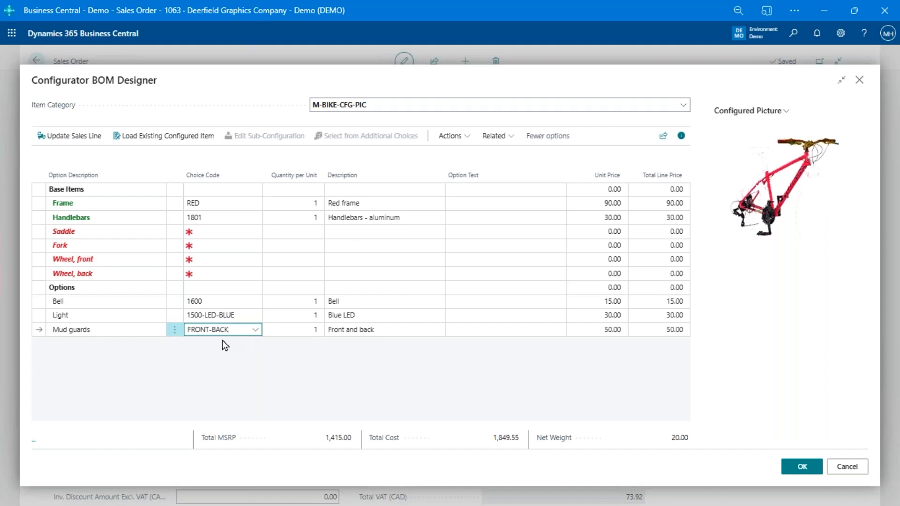
Choose 1850, Saddle - standard, for the Saddle option and 1151, Fork, for the Fork option
key("Up")
key("Up")
key("Up")
key("Up")
key("Up")
key("Up")
key("Up")
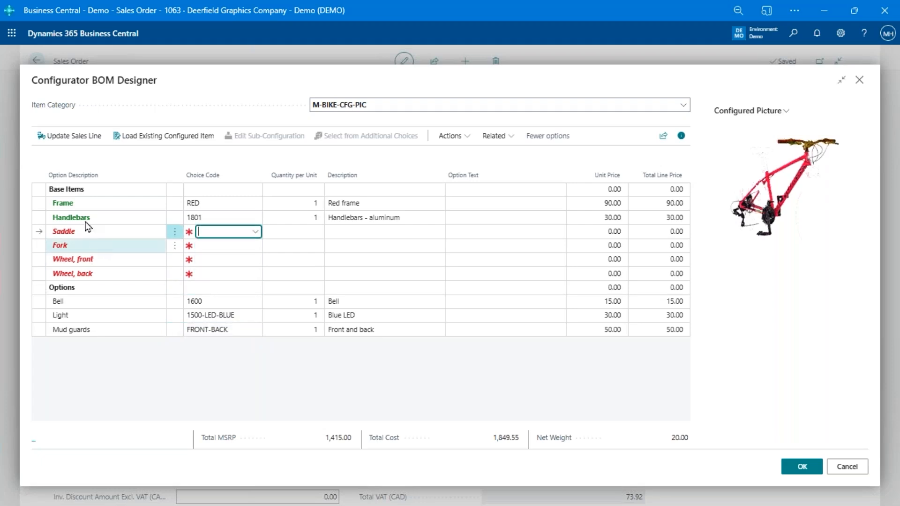
key("alt+Down")
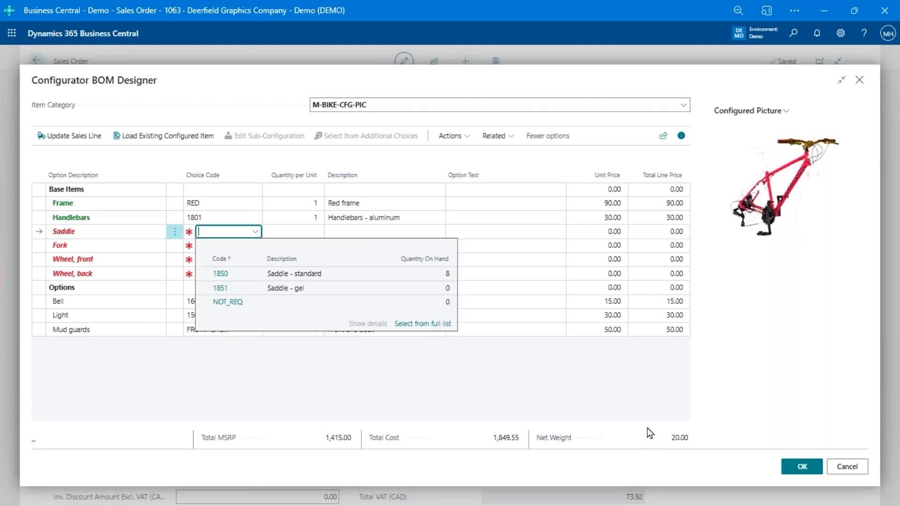
key("Return")
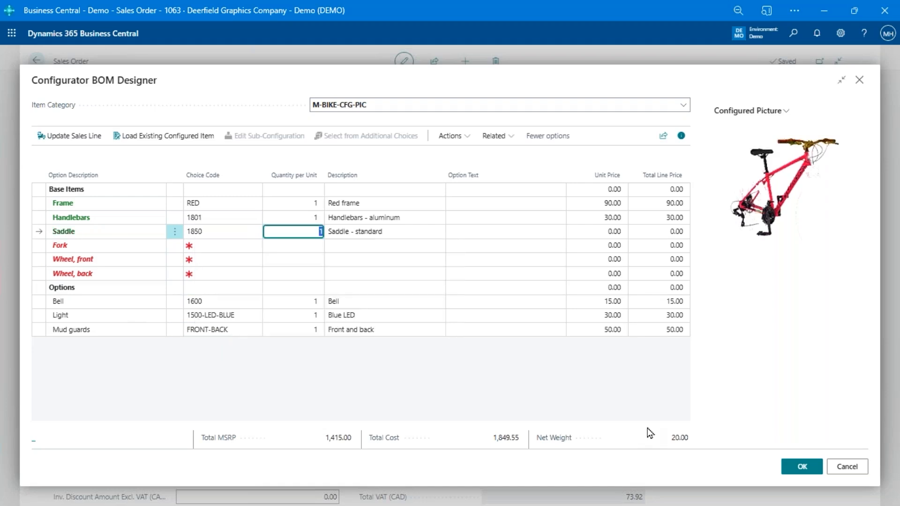
key("alt+Down")
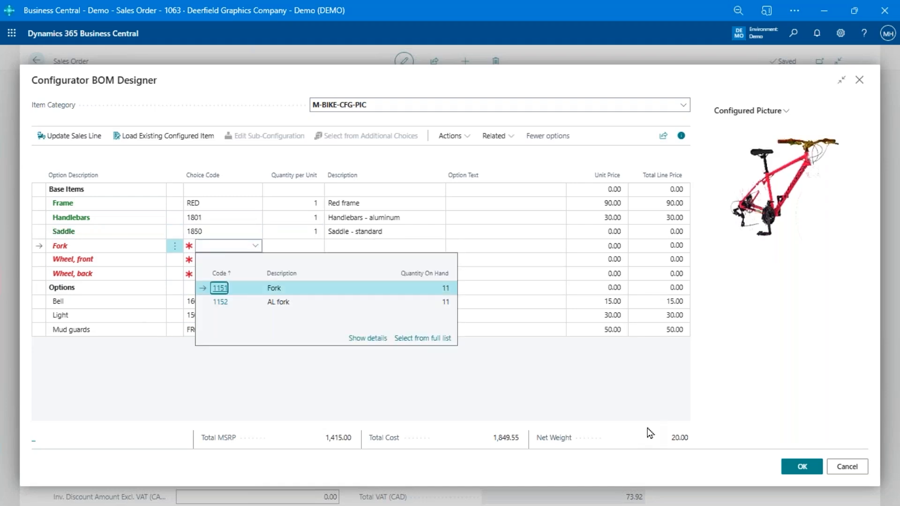
key("Return")
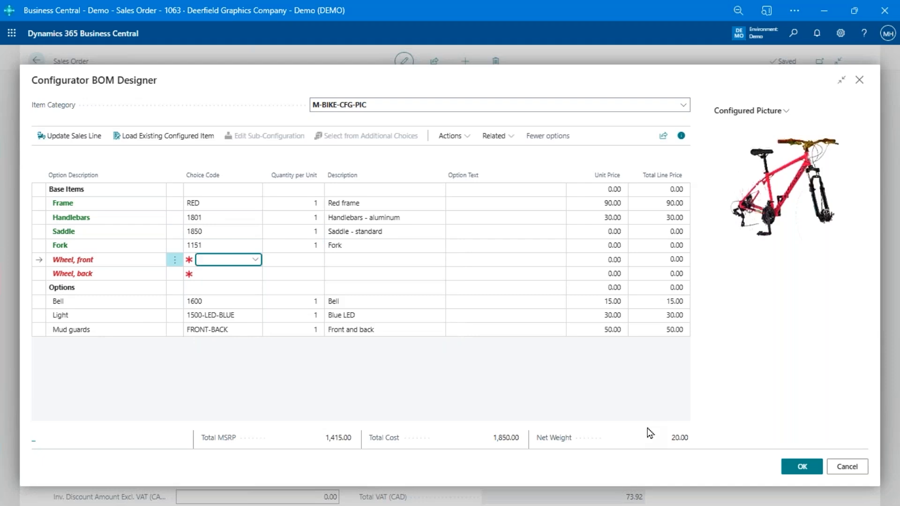
Choose 1101, Ext Front Wheel, for the front wheel and 1201, Ext Back Wheel, for the back wheel
key("alt+Down")
key("Down")
key("Return")
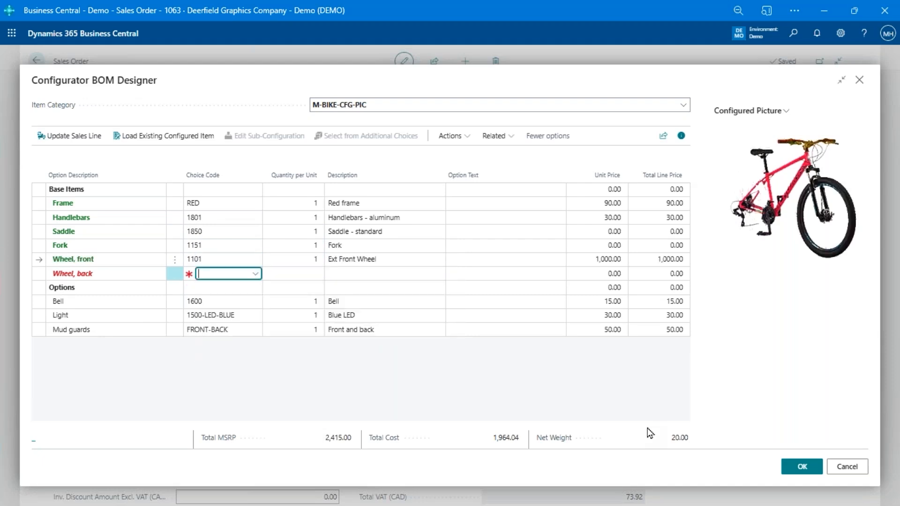
key("alt+Down")
key("Down")
key("Return")
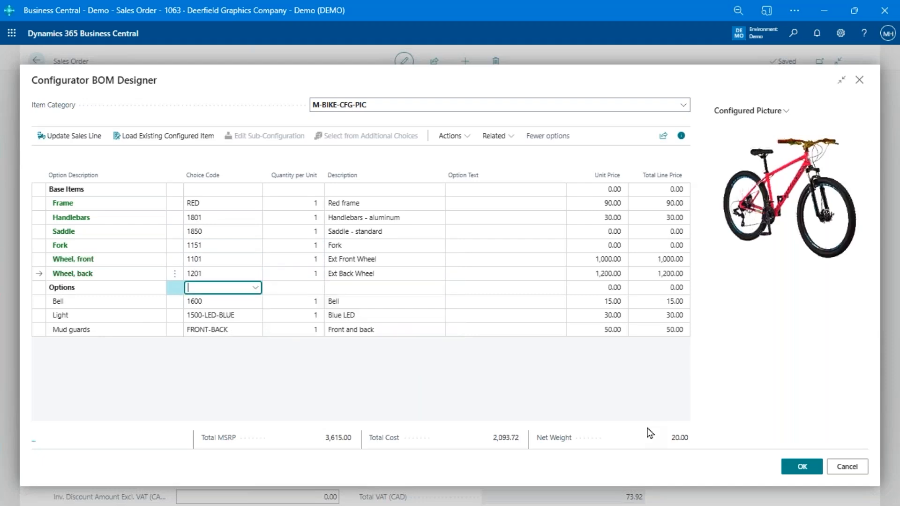
Change the Frame choice to PURPLE and accept the mountain bike configuration into the sales order
key("Up")
key("Up")
key("Up")
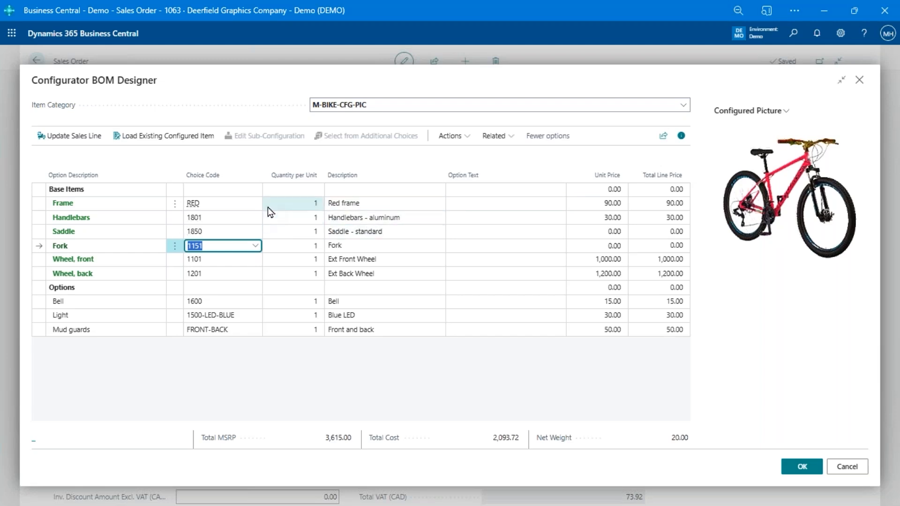
left_click(253, 204)
left_click(253, 204)
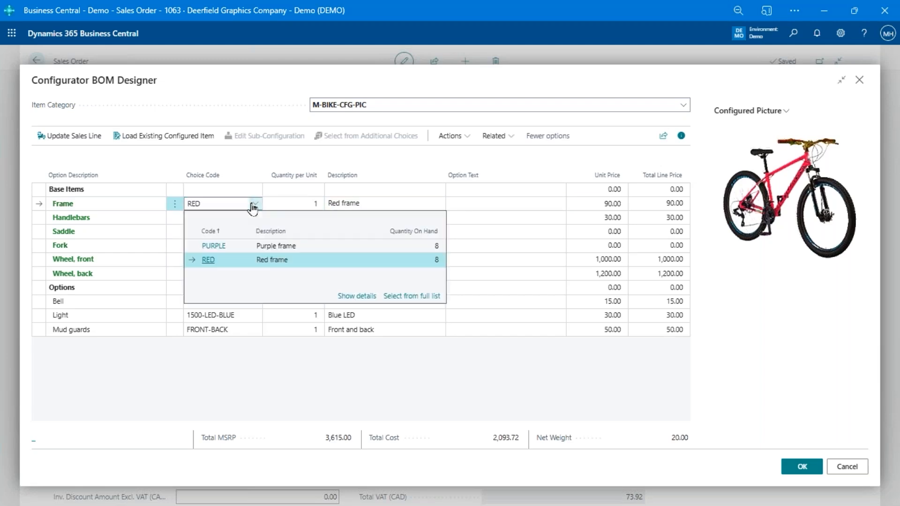
left_click(210, 243)
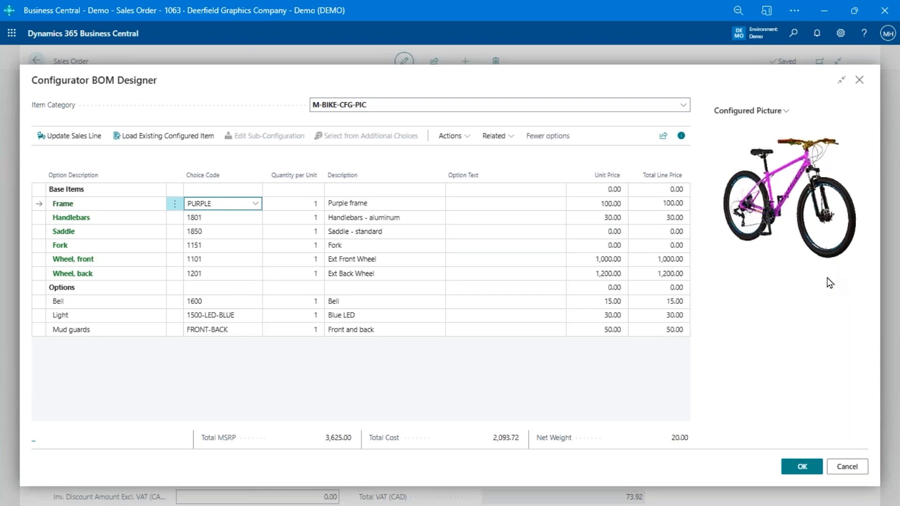
left_click(229, 219)
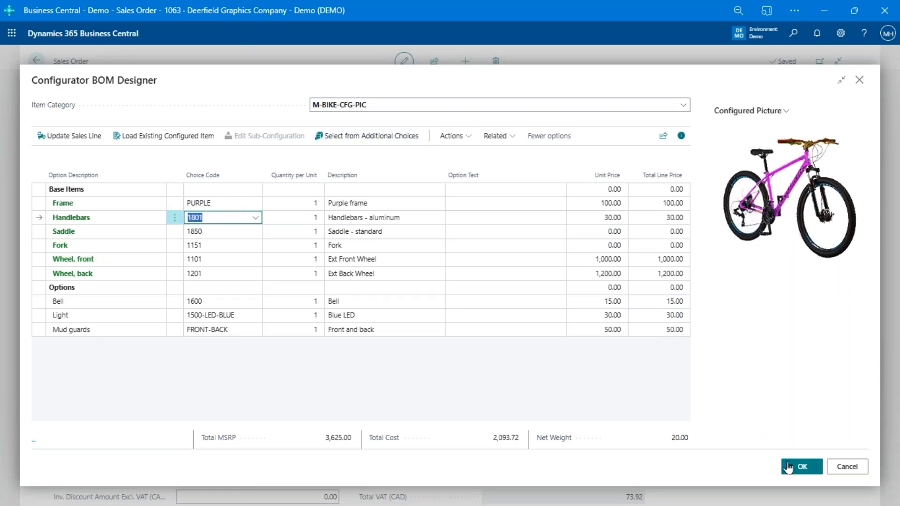
left_click(789, 467)
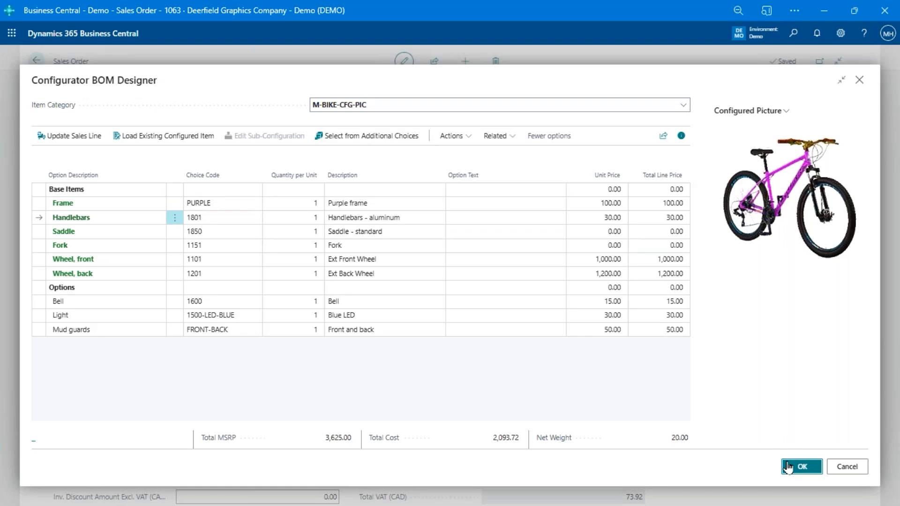
left_click(789, 467)
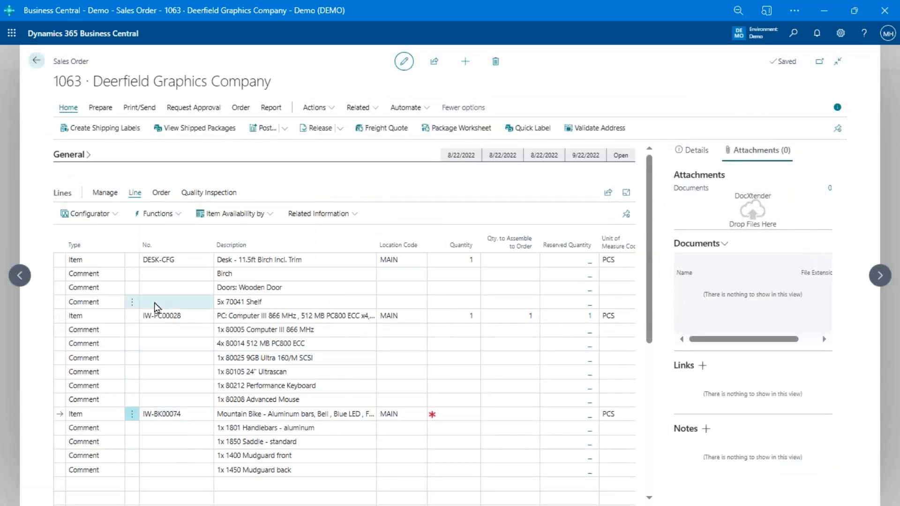
Examine the prefix and sequence parts of the item number on the mountain bike sales line
left_click(187, 411)
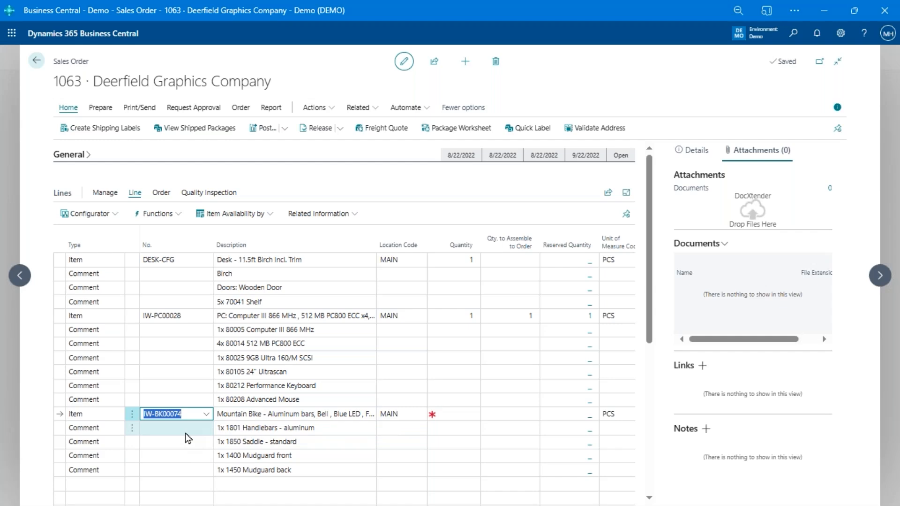
left_click(190, 411)
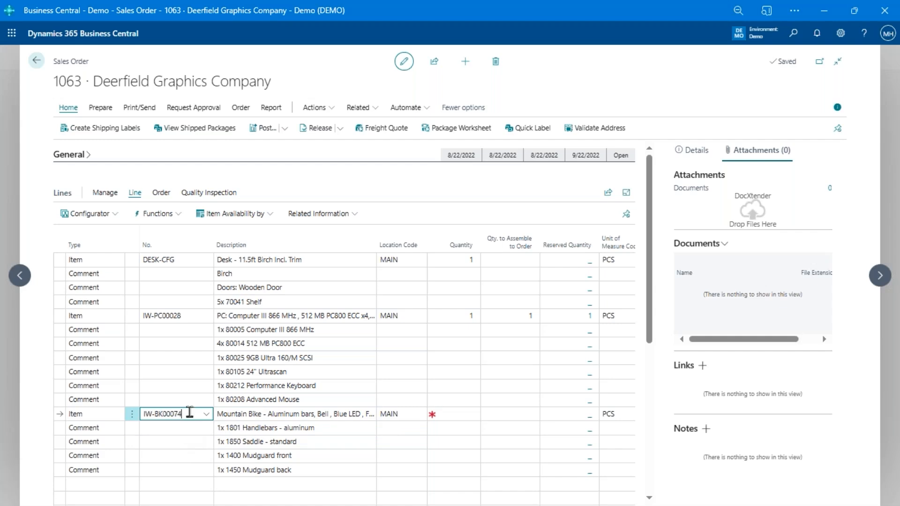
key("Left")
key("Left")
key("Left")
key("shift+Left")
key("shift+Left")
key("shift+Left")
key("shift+Left")
key("shift+Left")
key("Right")
key("Right")
key("Right")
key("shift+Left")
key("shift+Left")
key("Right")
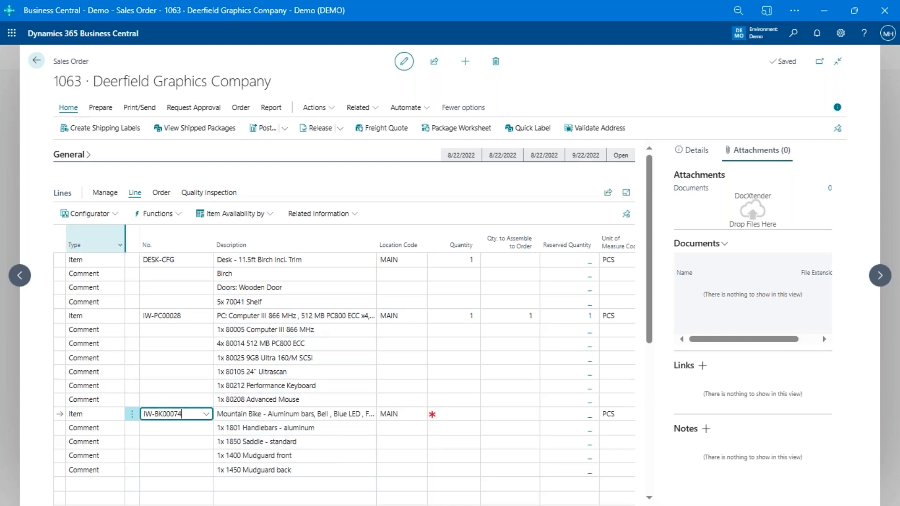
Reopen the mountain bike line's configuration in the BOM Designer and show its item card
left_click(111, 215)
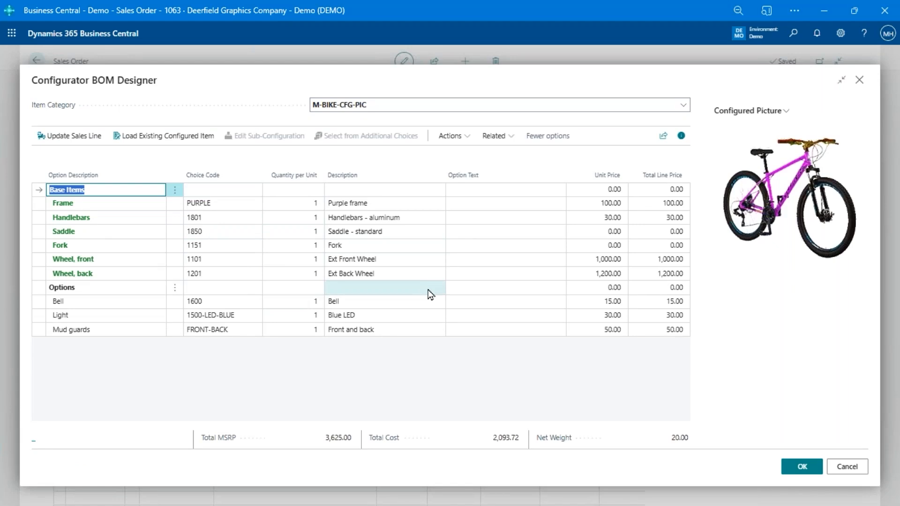
left_click(450, 136)
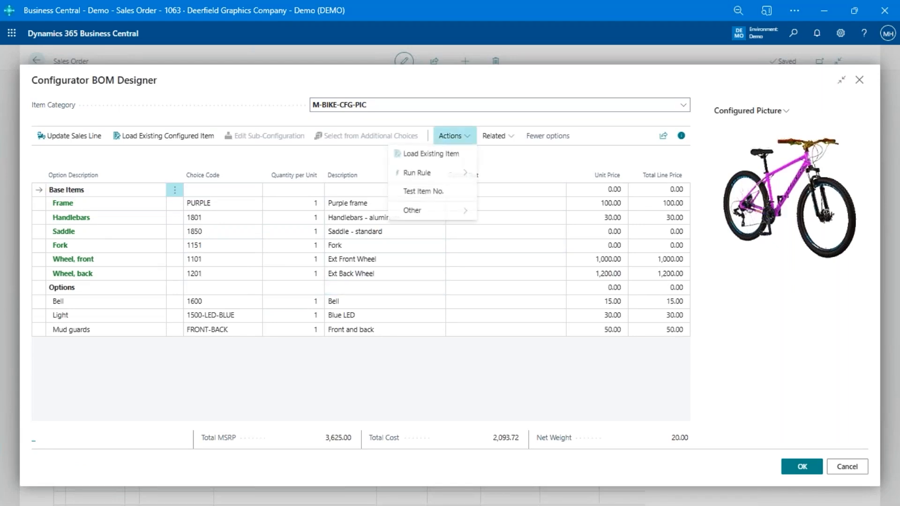
left_click(495, 137)
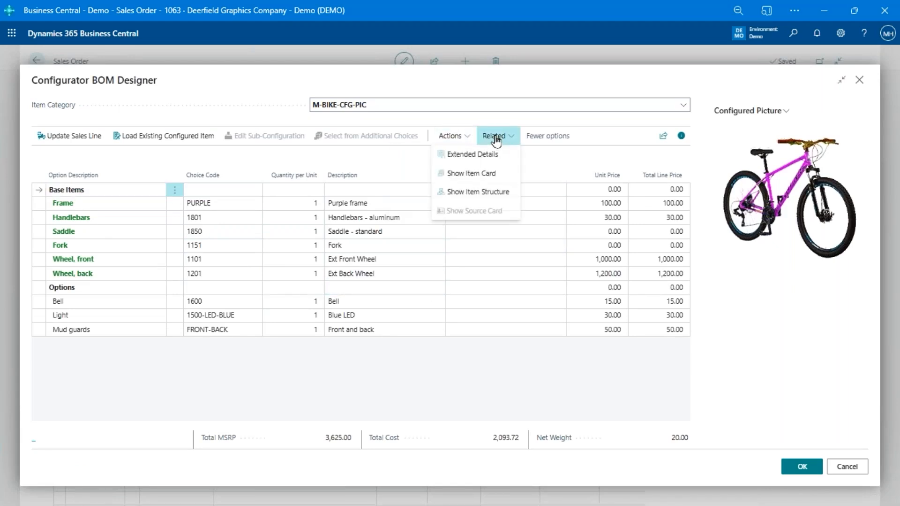
left_click(488, 173)
mouse_move(485, 181)
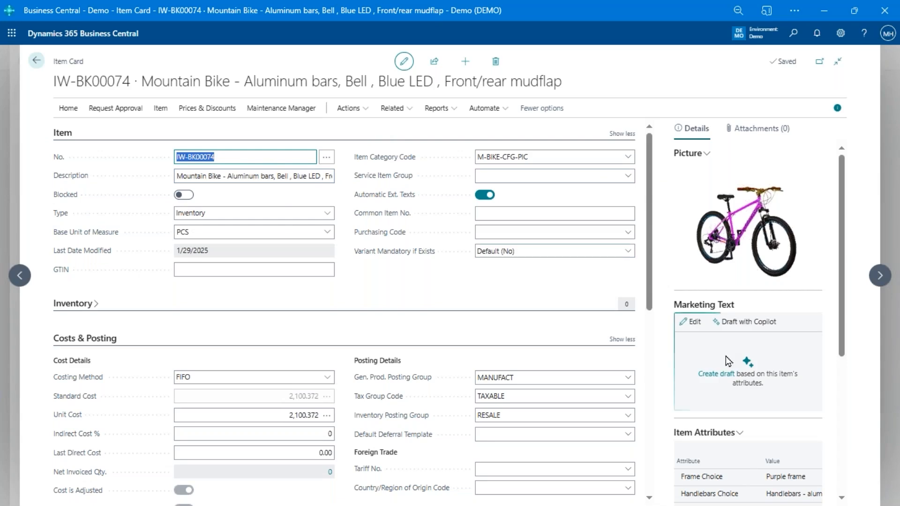
Examine the mountain bike's item card, including its item attributes, costs, posting groups and remaining sections
scroll(581, 306, "down", 2)
scroll(663, 336, "down", 3)
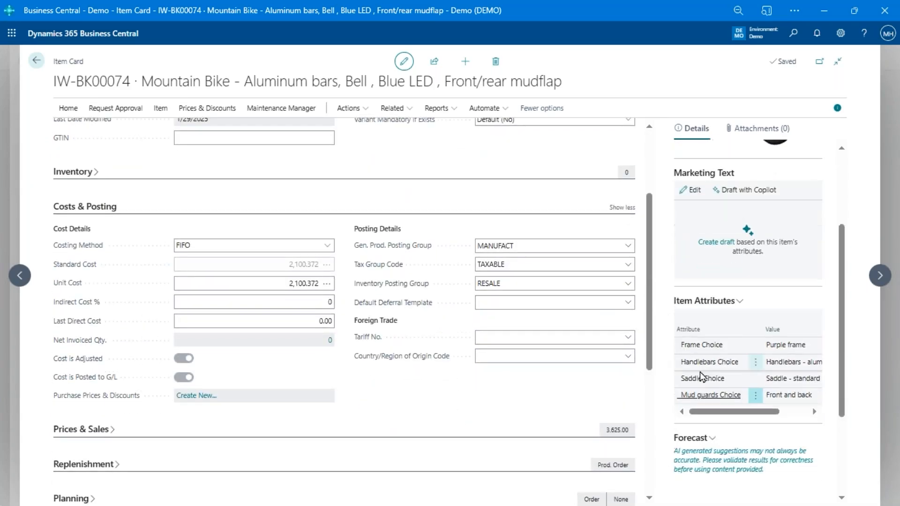
scroll(487, 281, "up", 2)
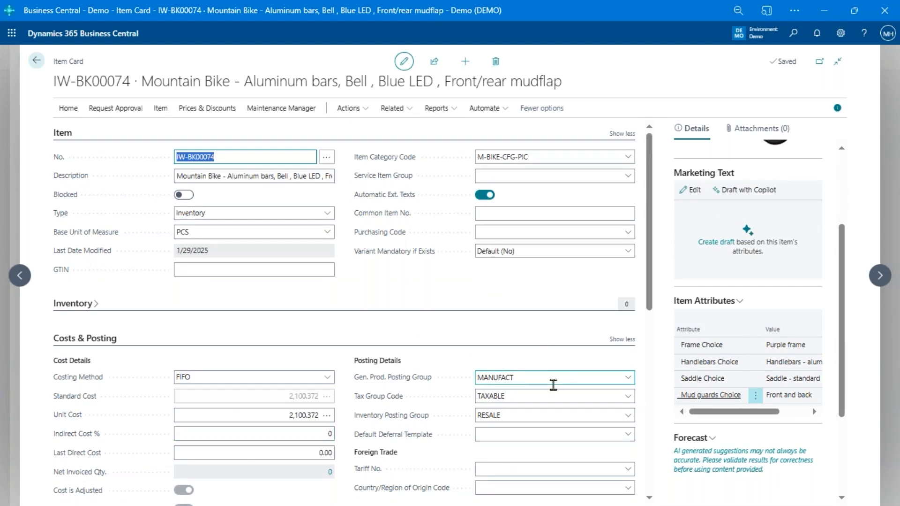
scroll(553, 384, "down", 3)
scroll(418, 349, "down", 3)
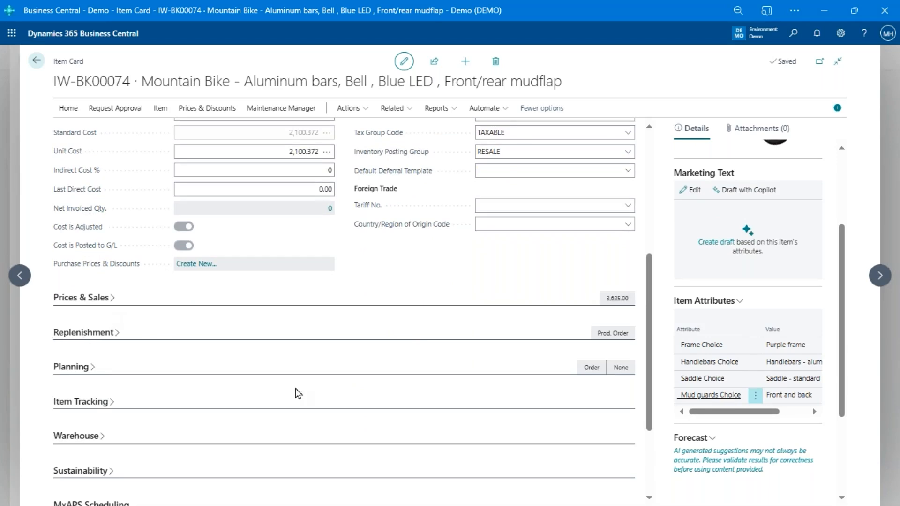
scroll(345, 359, "down", 3)
scroll(346, 355, "up", 10)
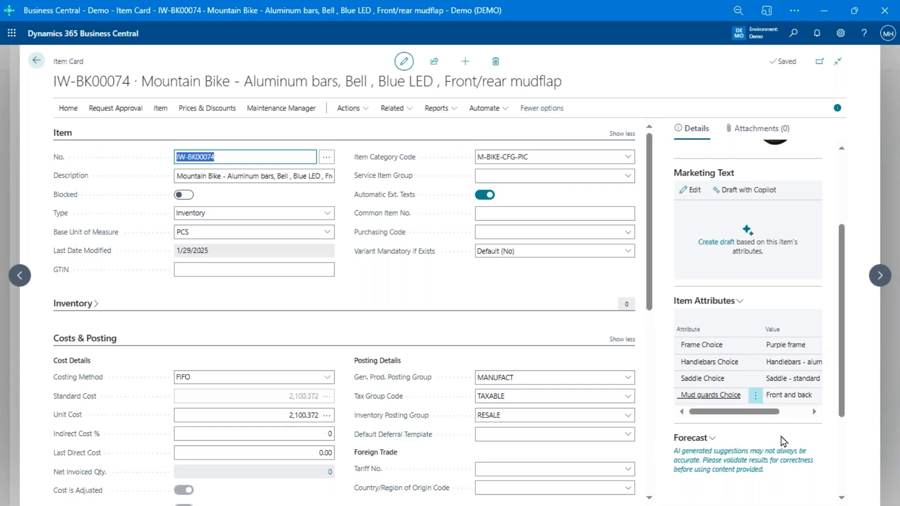
Create a Copilot draft of the mountain bike's marketing text, review its wording and keep it
left_click(716, 241)
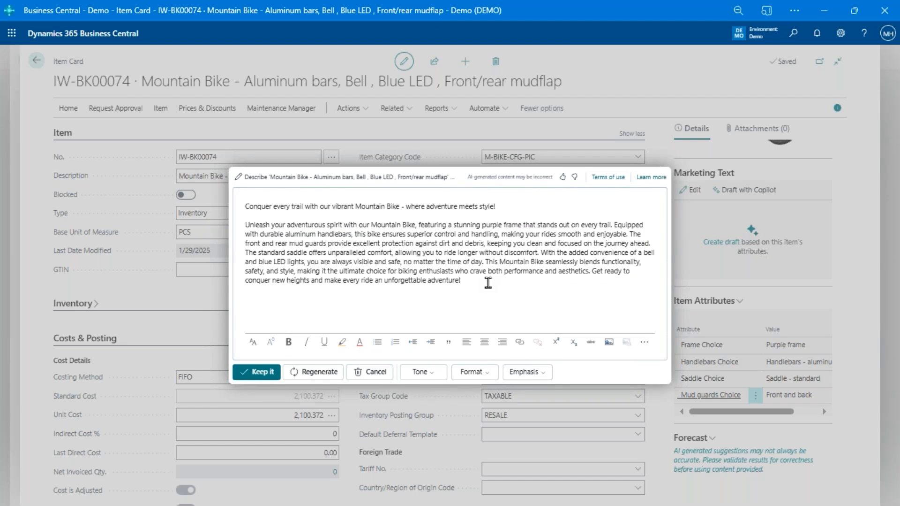
left_click(486, 282)
left_click(324, 278)
left_click_drag(268, 254, 436, 279)
left_click(435, 280)
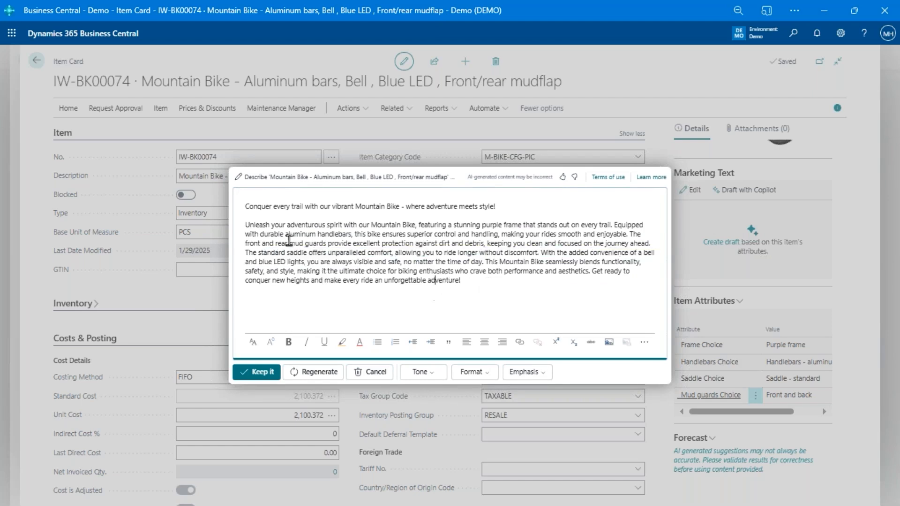
left_click_drag(289, 243, 409, 235)
left_click(410, 240)
left_click(256, 371)
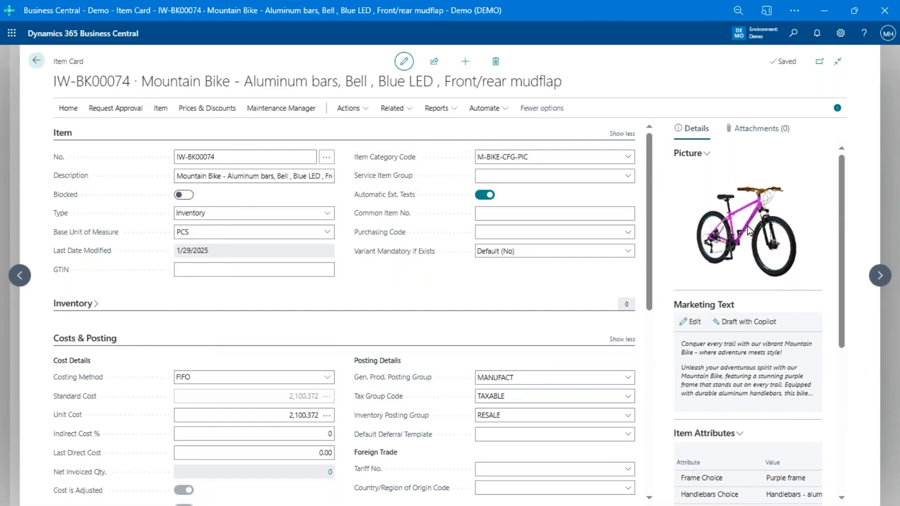
Close the mountain bike's item card and confirm the configurator to return to the sales order
left_click(249, 174)
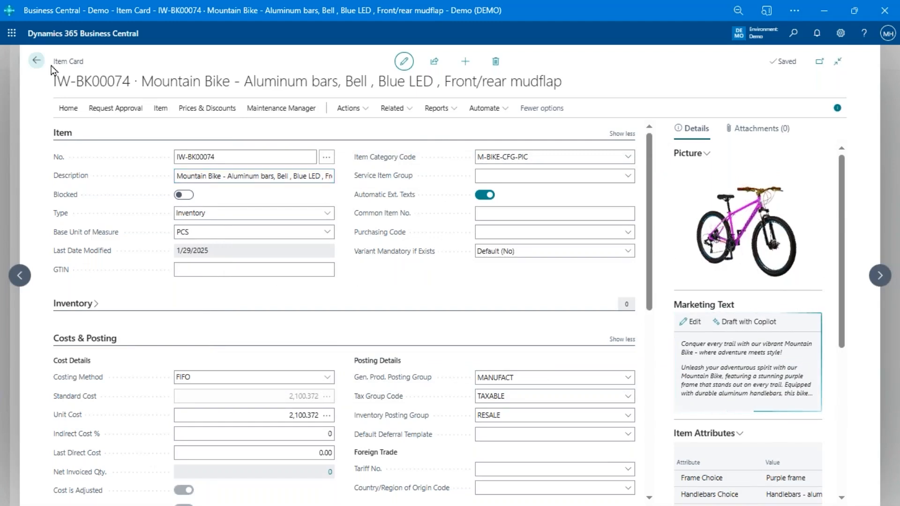
left_click(37, 60)
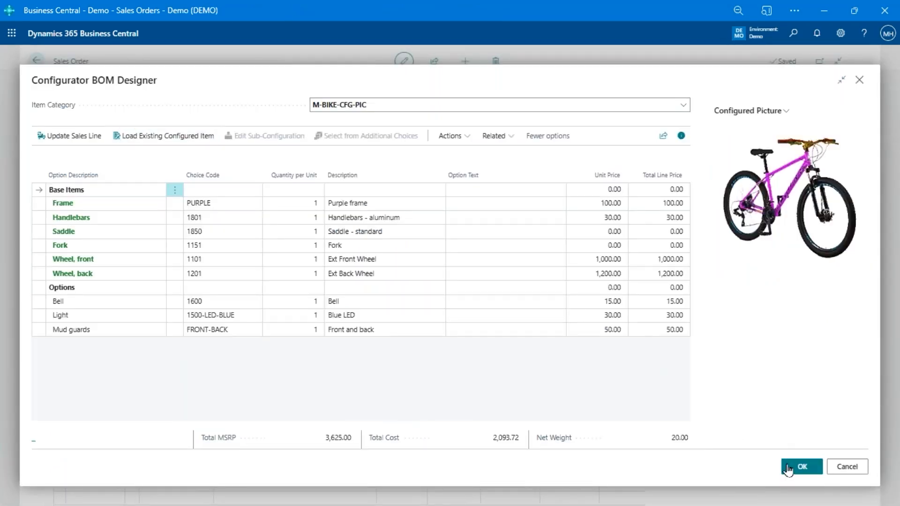
left_click(789, 467)
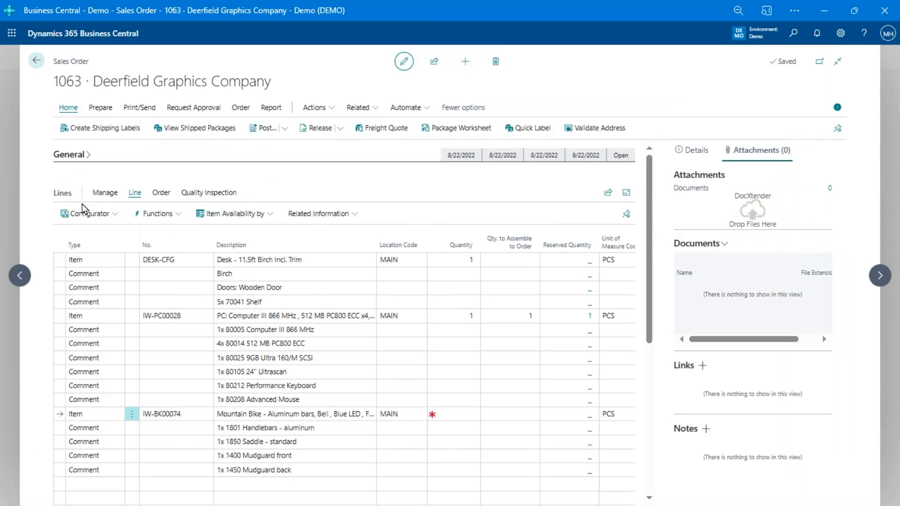
Reopen the mountain bike line's configuration in the BOM Designer and show its item structure
left_click(87, 214)
left_click(100, 241)
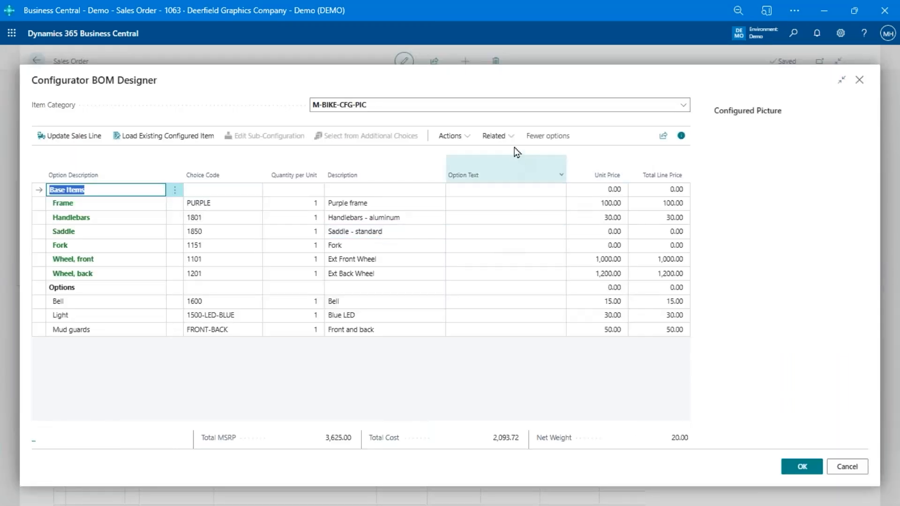
left_click(504, 137)
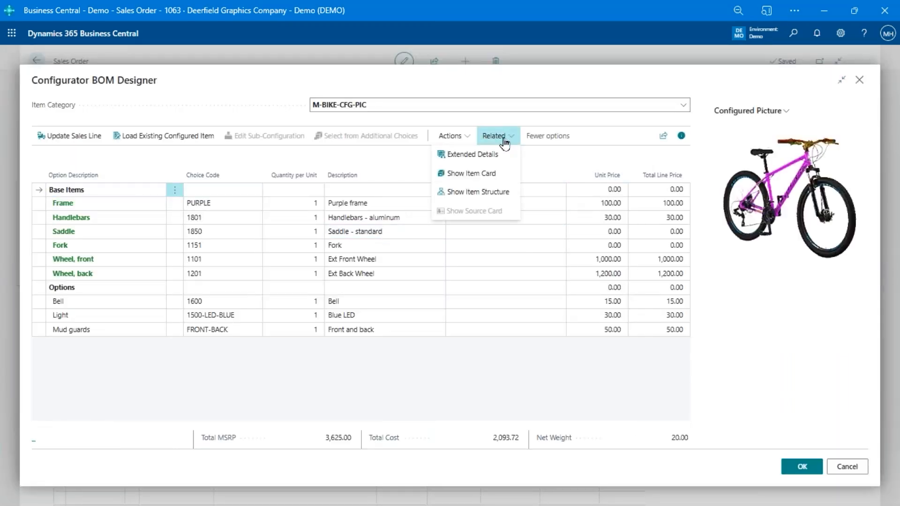
left_click(483, 193)
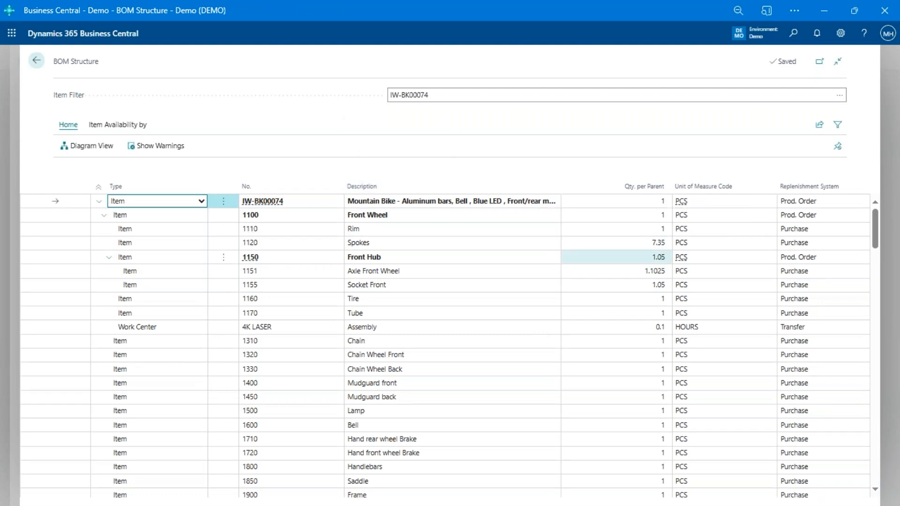
Examine the mountain bike's multi-level BOM structure, including its wheels, hubs, selected options and work centers
scroll(453, 270, "down", 2)
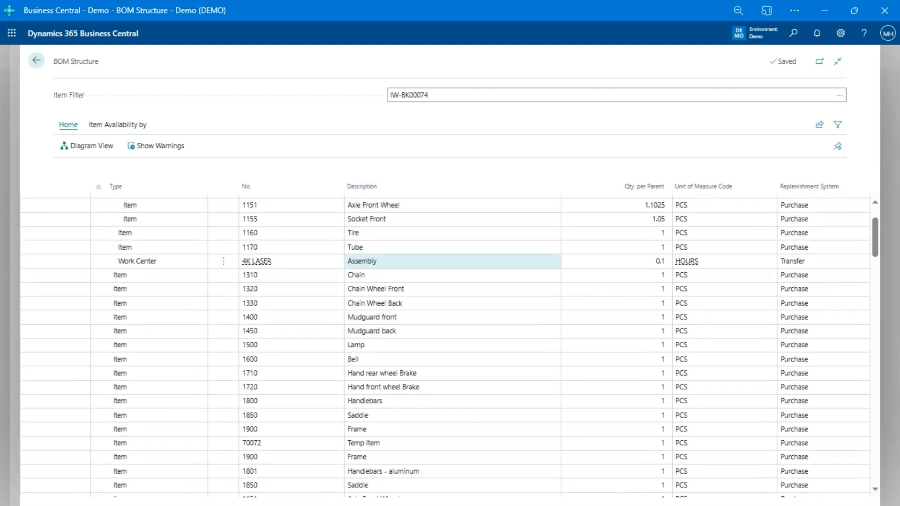
scroll(508, 282, "down", 10)
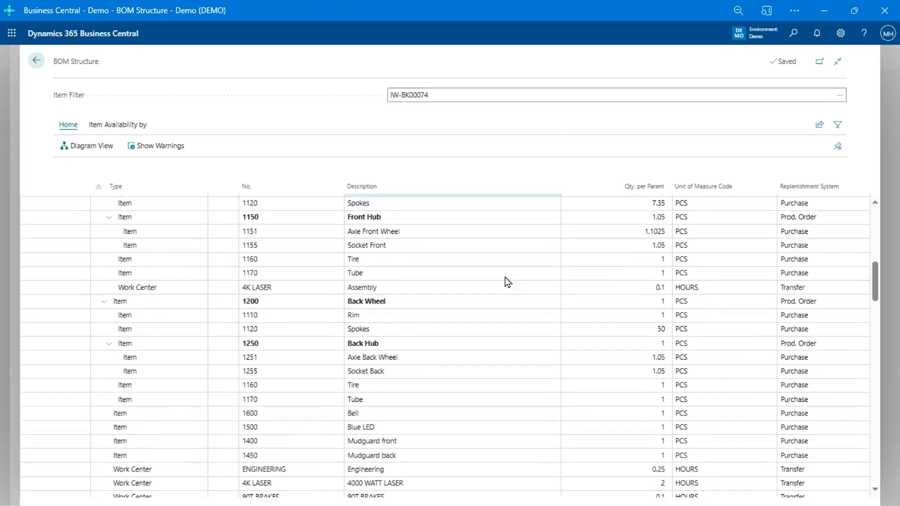
scroll(507, 282, "up", 1)
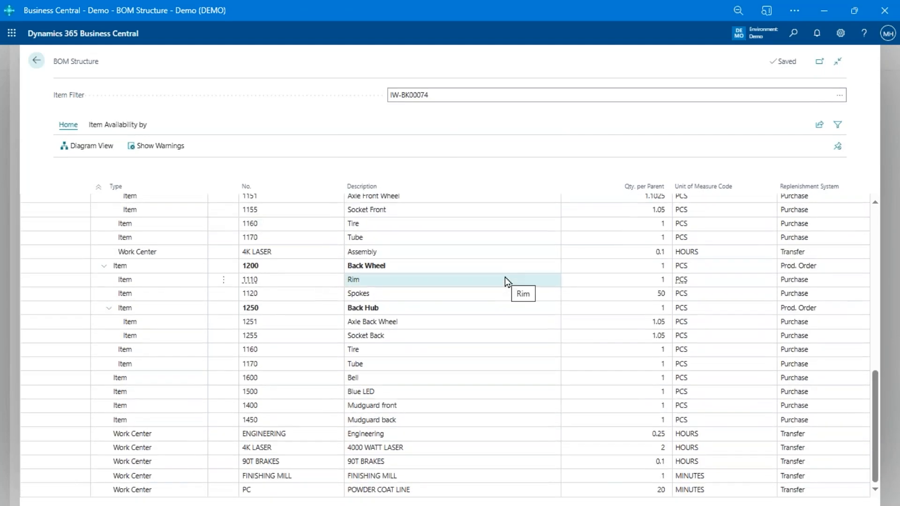
scroll(507, 282, "up", 1)
scroll(507, 282, "up", 2)
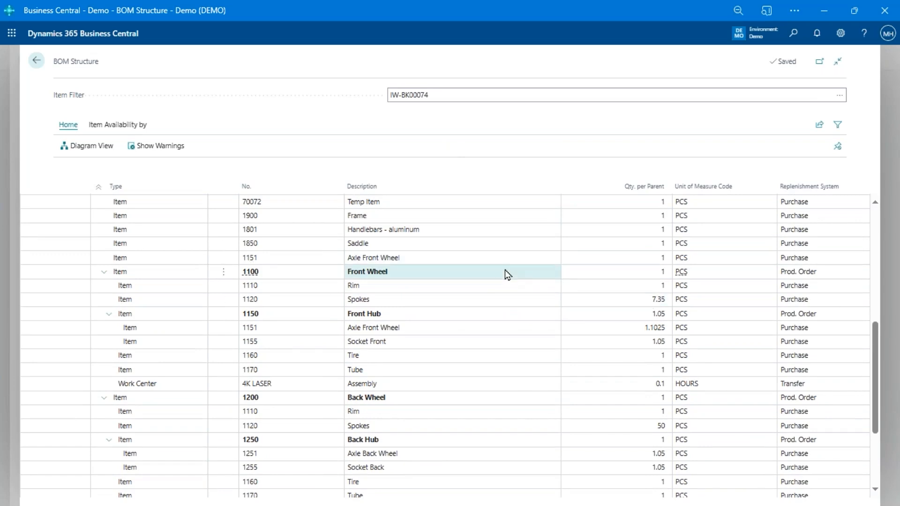
scroll(505, 270, "down", 3)
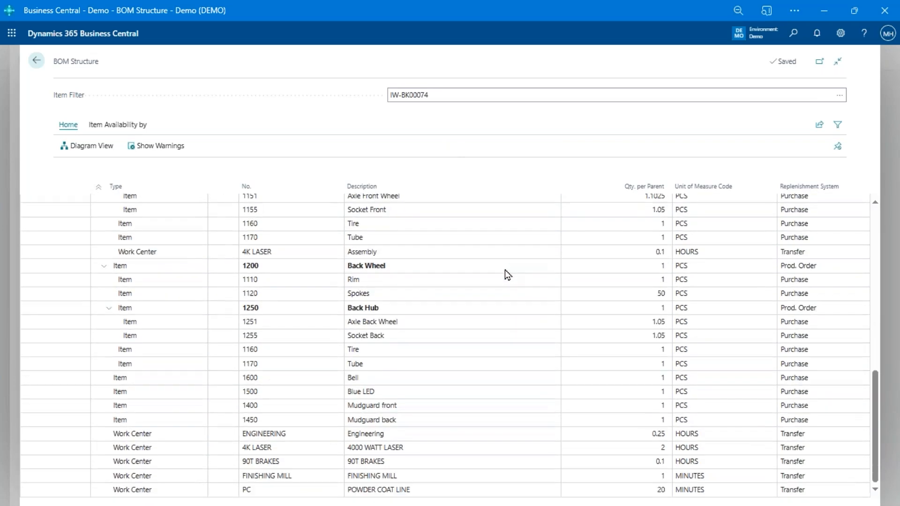
left_click(417, 407)
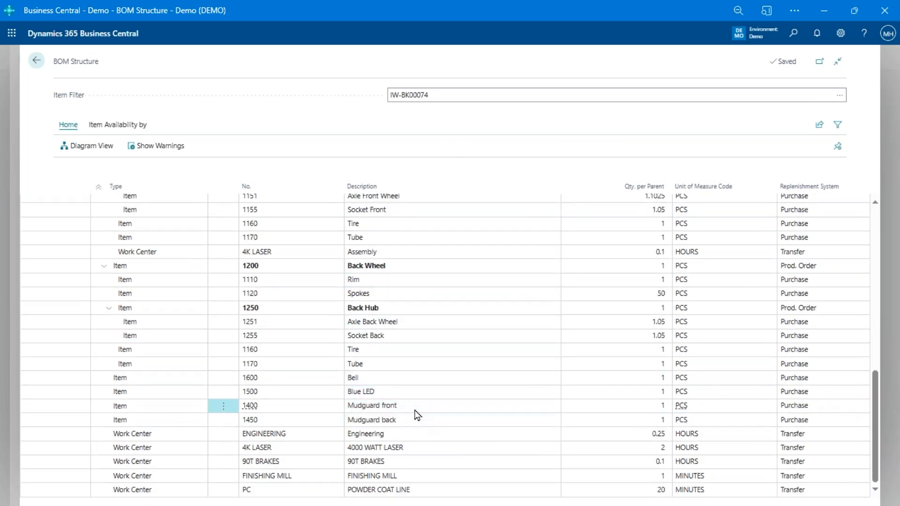
left_click(407, 393)
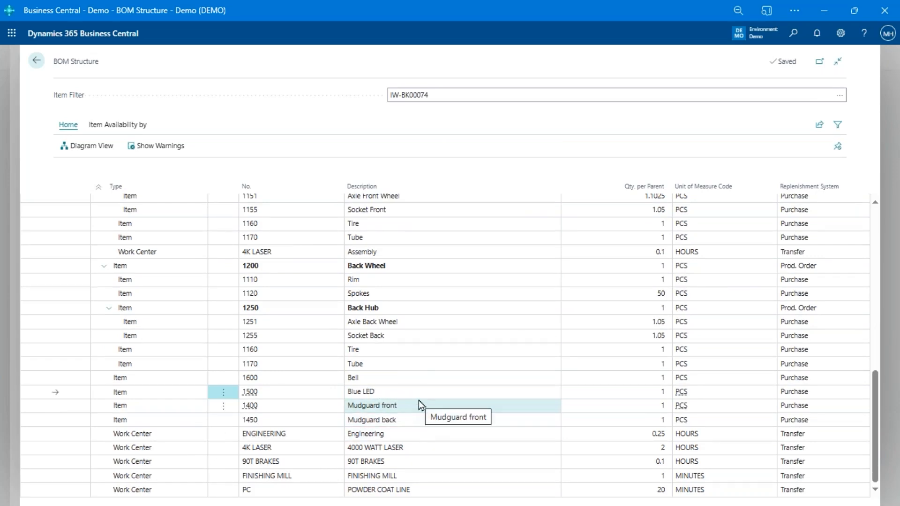
scroll(418, 399, "up", 10)
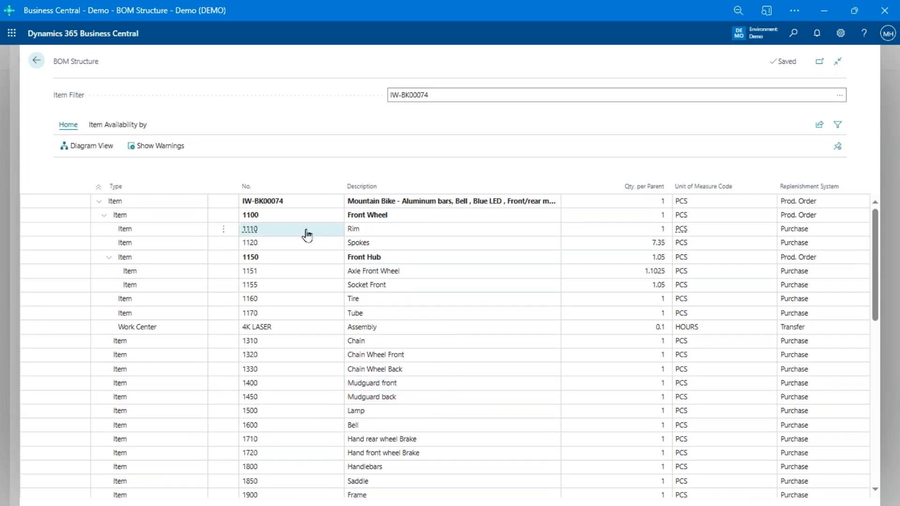
left_click(399, 205)
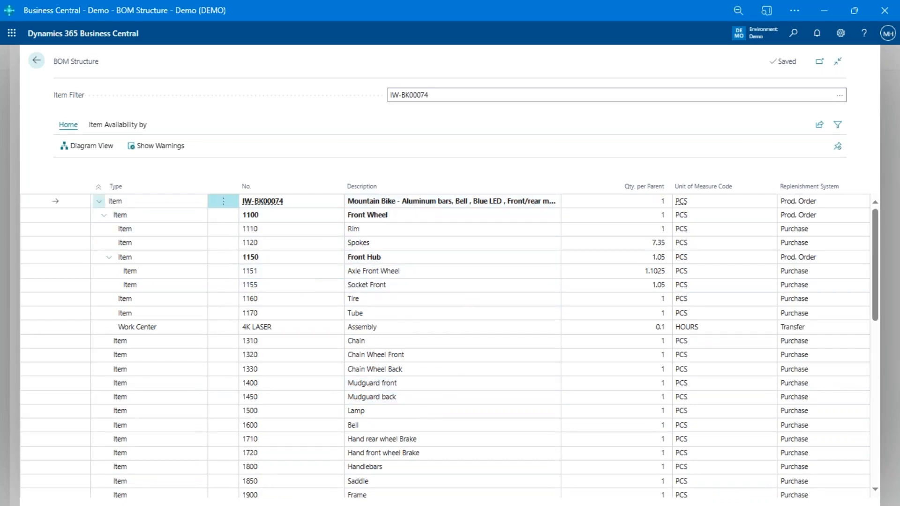
Show the mountain bike's BOM structure as a diagram and look over its component tree
left_click(104, 154)
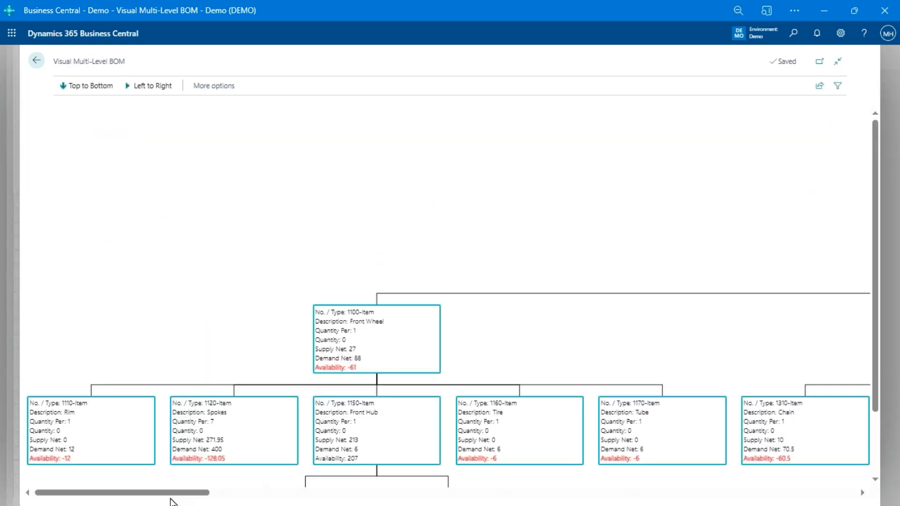
left_click_drag(172, 493, 587, 501)
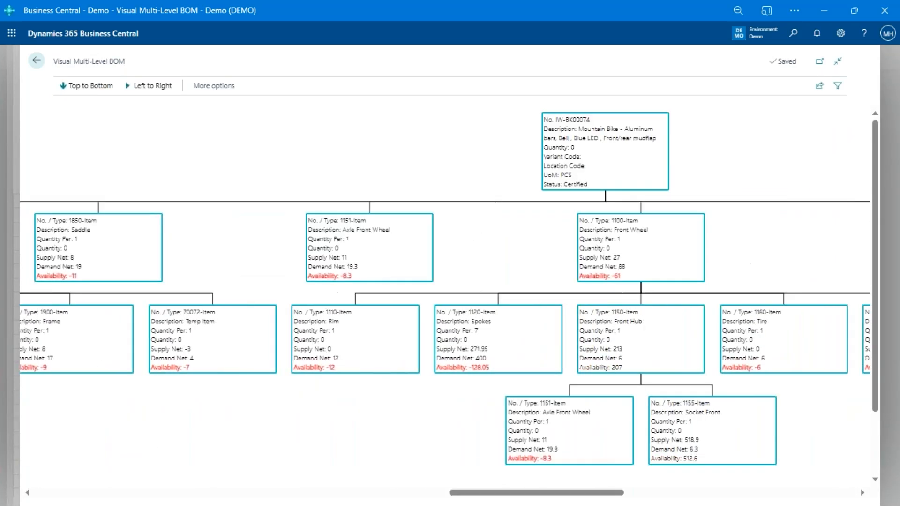
scroll(502, 281, "down", 3)
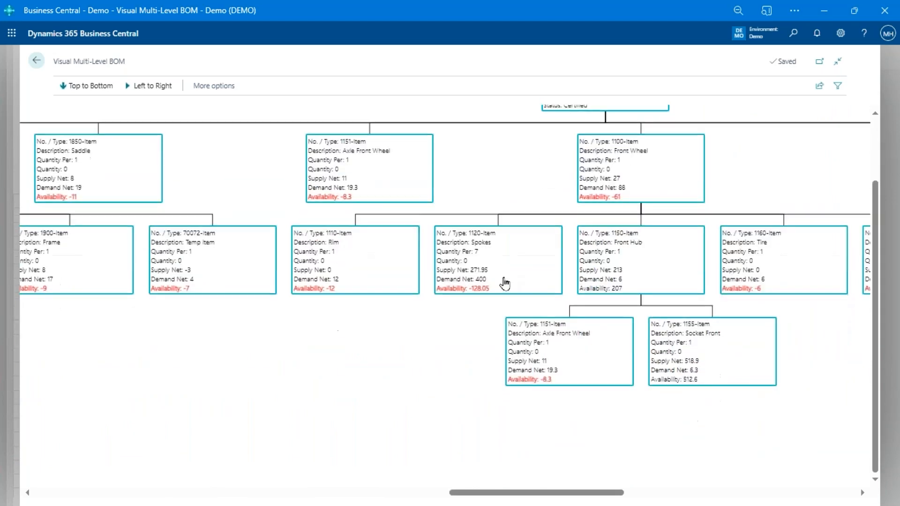
scroll(502, 281, "up", 3)
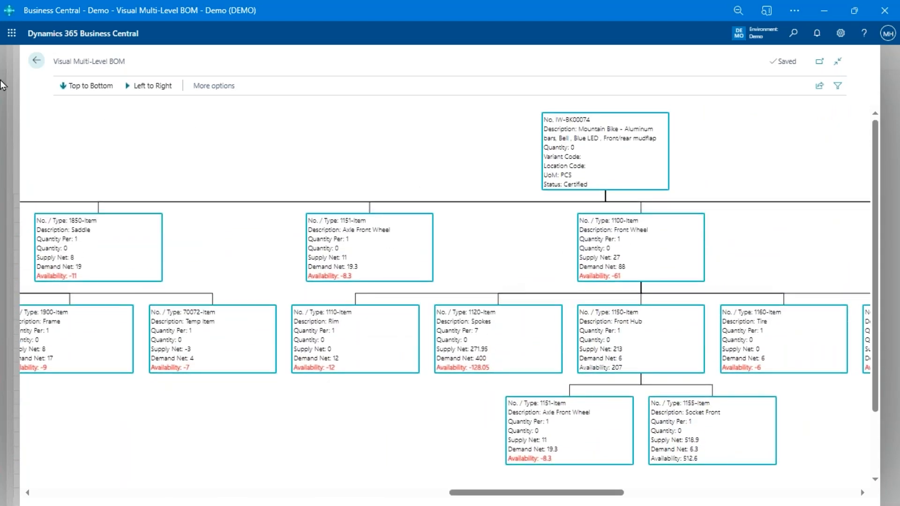
Close the BOM diagram and structure, and confirm the configurator to return to the sales order
left_click(37, 60)
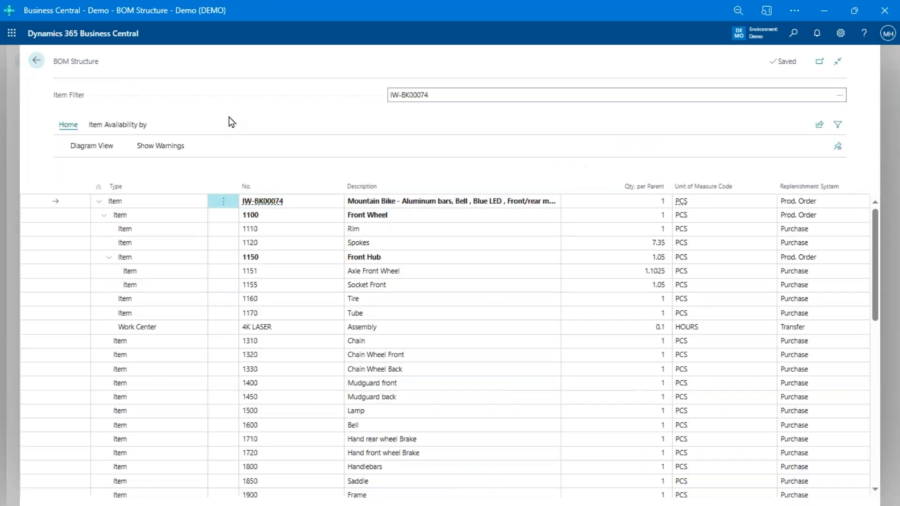
left_click(36, 62)
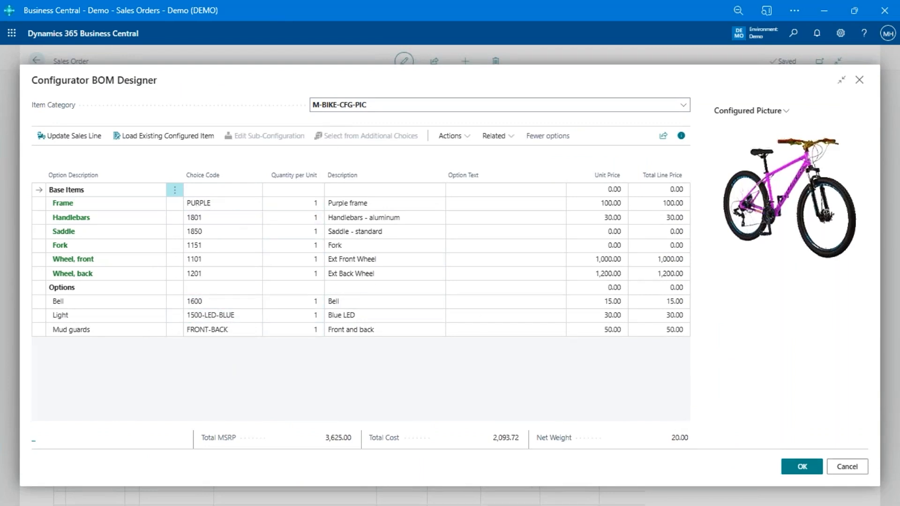
left_click(802, 465)
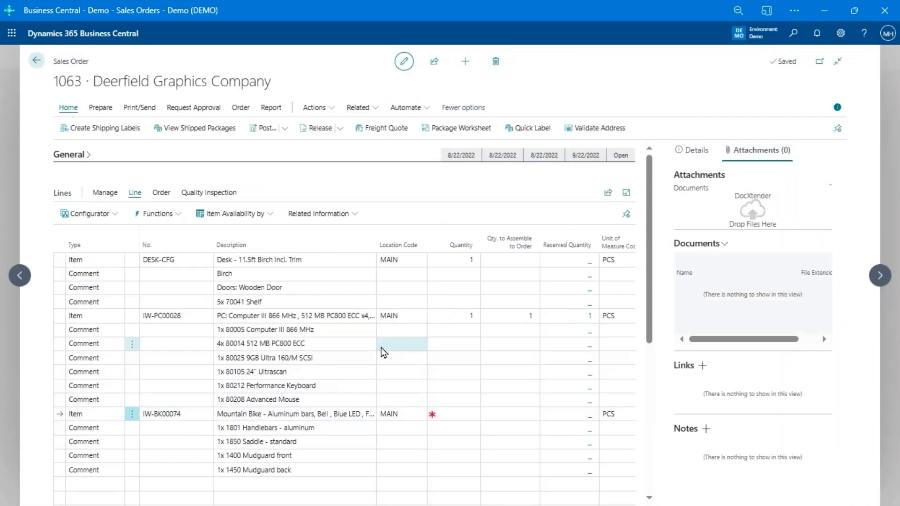
Set the mountain bike line's quantity to 1
left_click(459, 413)
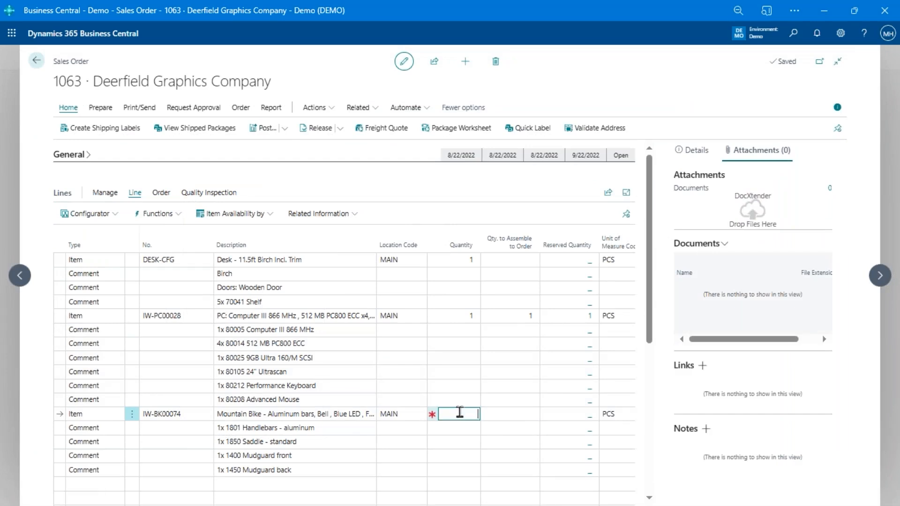
type("1")
key("Tab")
key("Up")
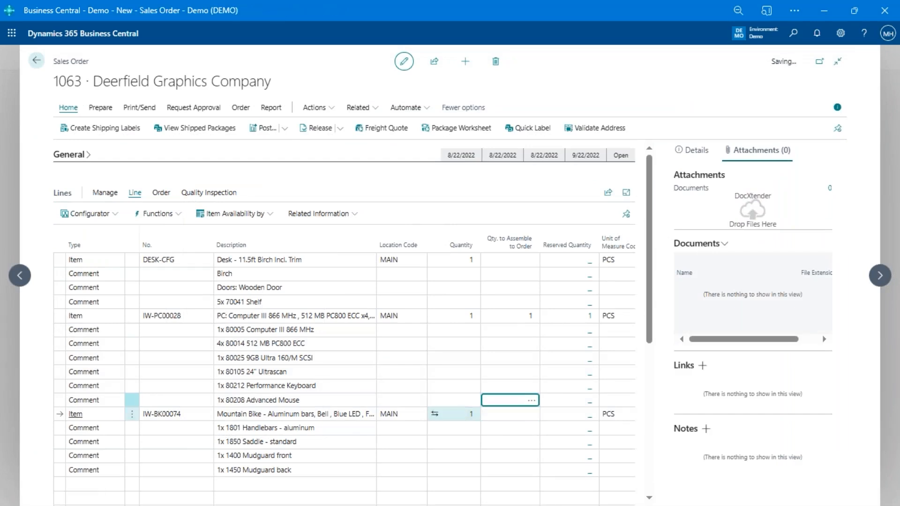
key("Down")
key("Left")
key("Left")
key("Left")
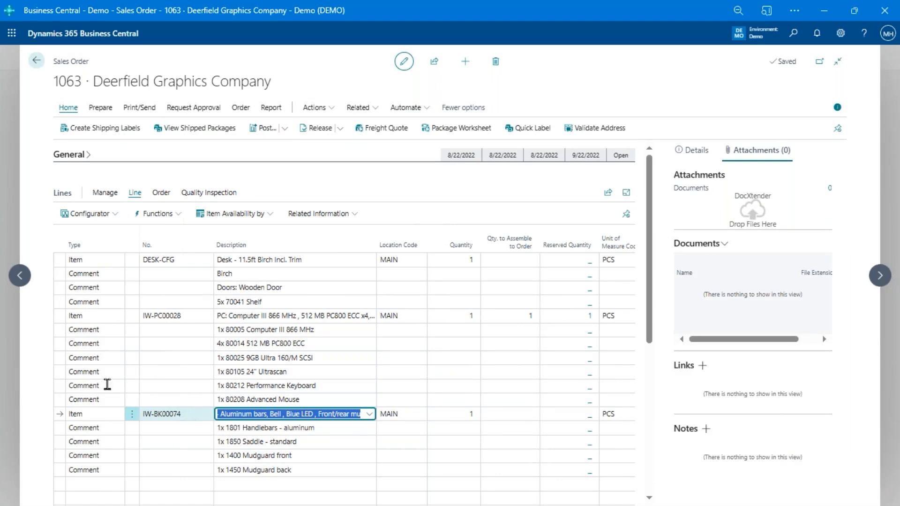
left_click(162, 416)
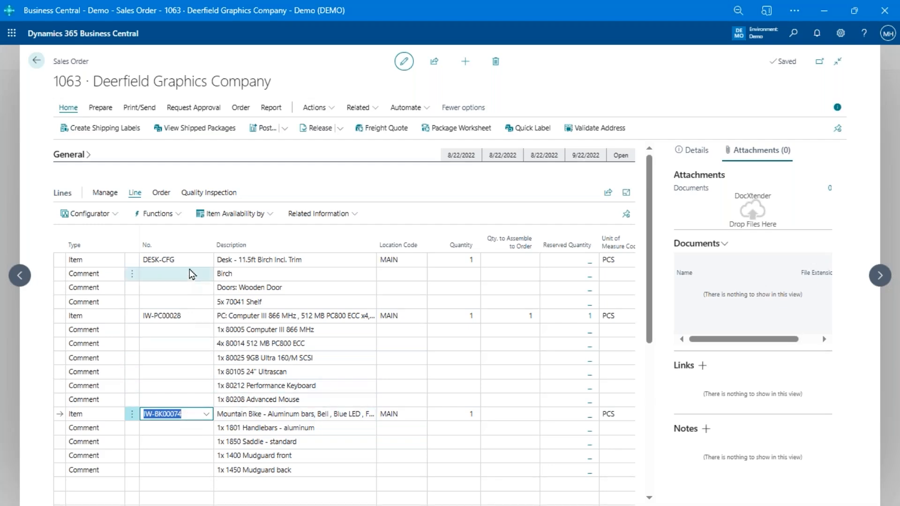
left_click(157, 260)
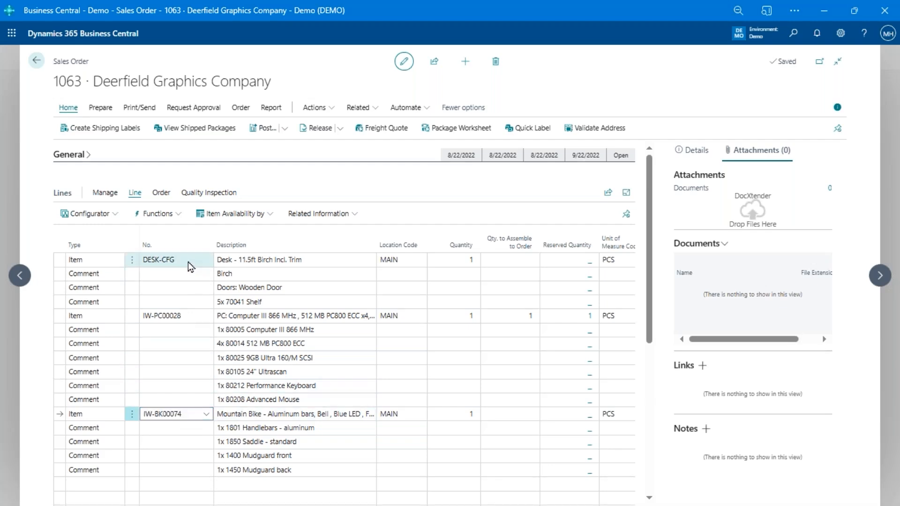
left_click(104, 215)
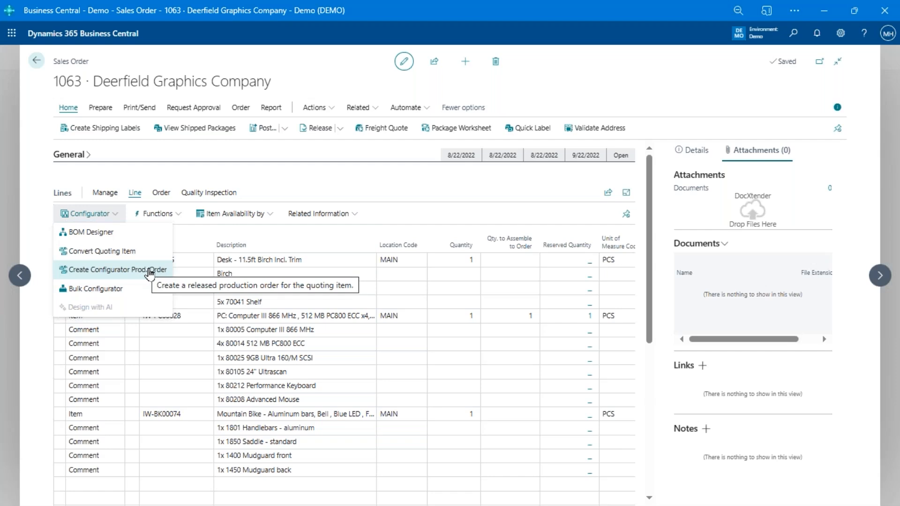
Open the DESK-CFG desk line in the Bulk Configurator
left_click(254, 261)
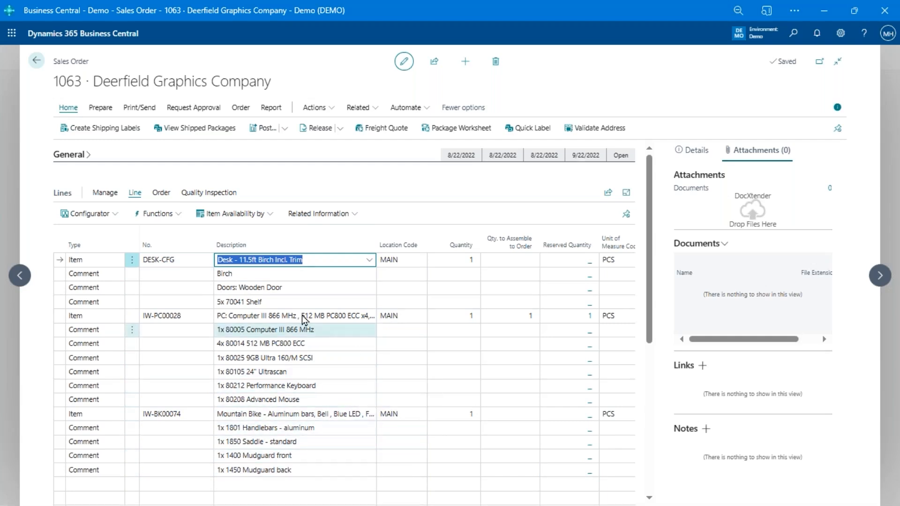
left_click(92, 214)
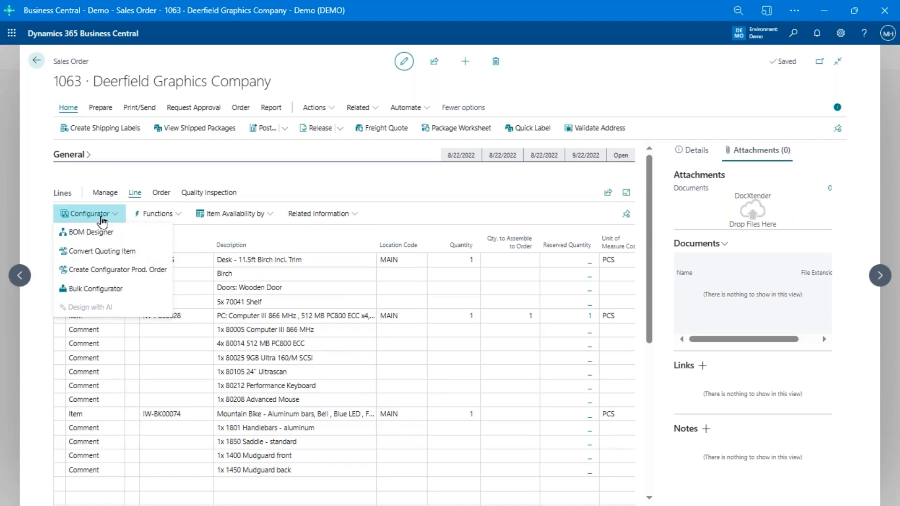
left_click(101, 295)
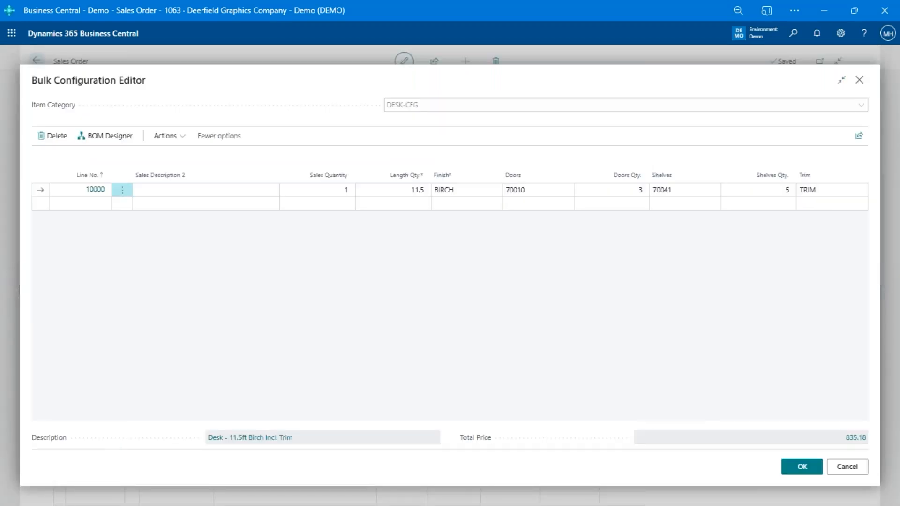
Add a second desk configuration with sales quantity 2, length 7, Maple finish and 2 glass doors (70011)
left_click(349, 207)
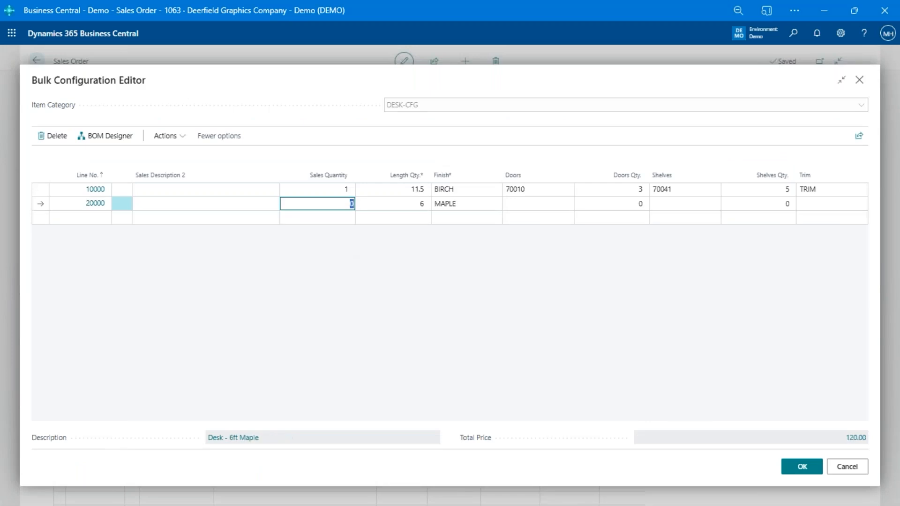
key("Tab")
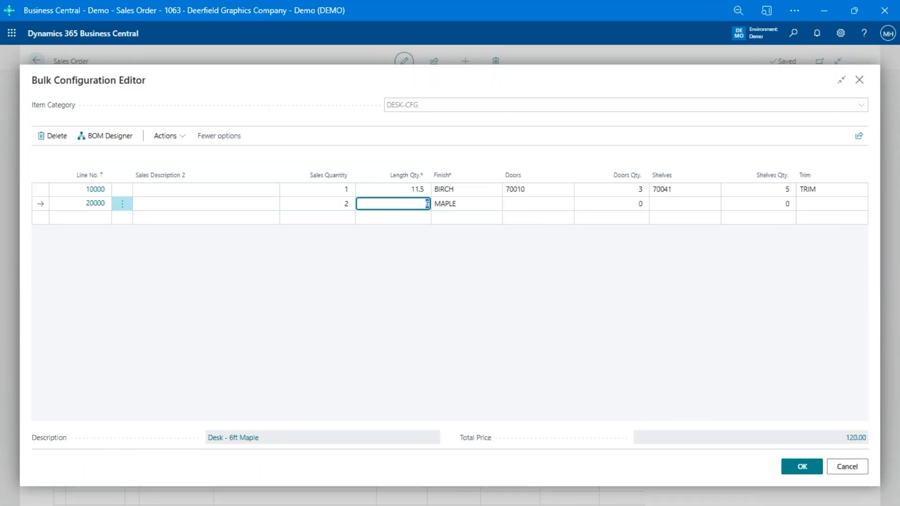
key("Tab")
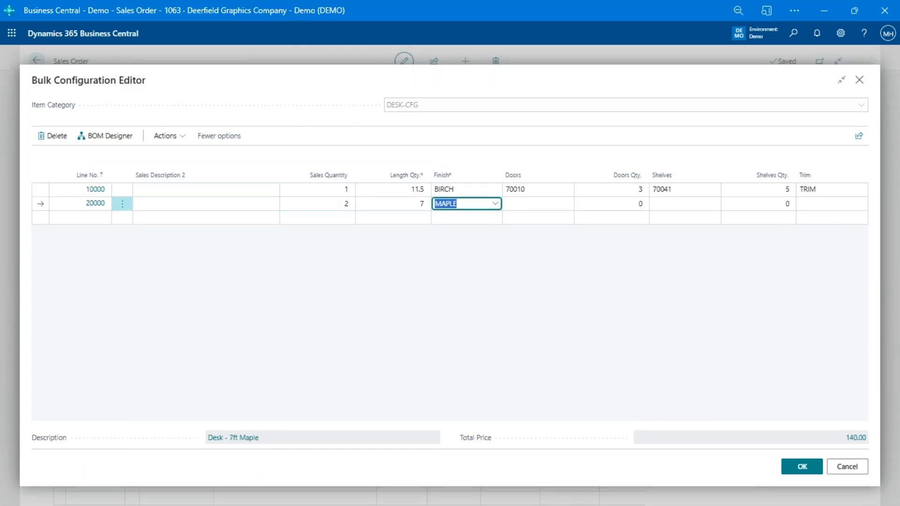
key("Tab")
key("Down")
key("Down")
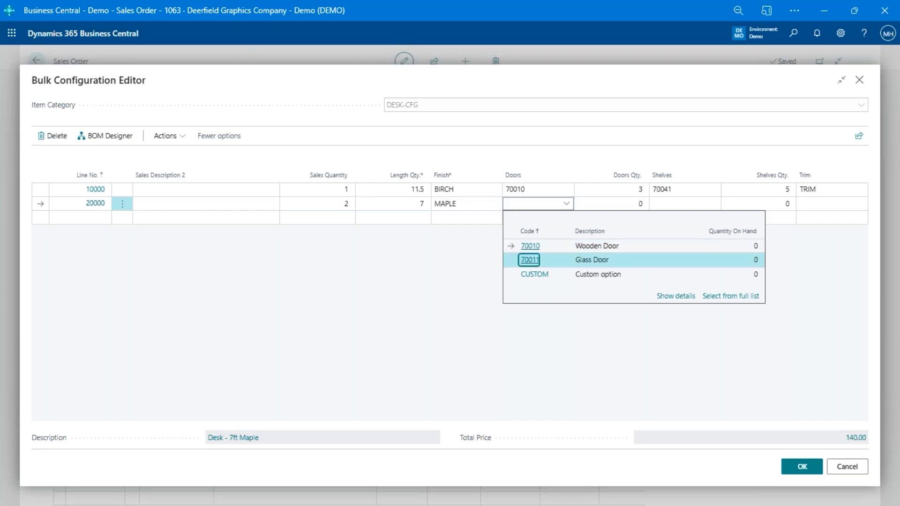
key("Return")
type("2")
key("Tab")
Add a third desk configuration with sales quantity 1, keeping the default length of 6 and Maple finish
key("Down")
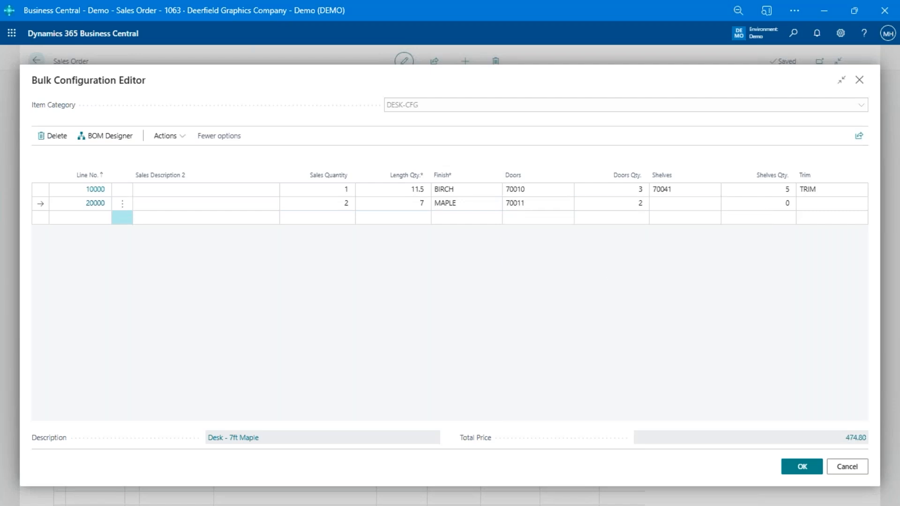
key("Tab")
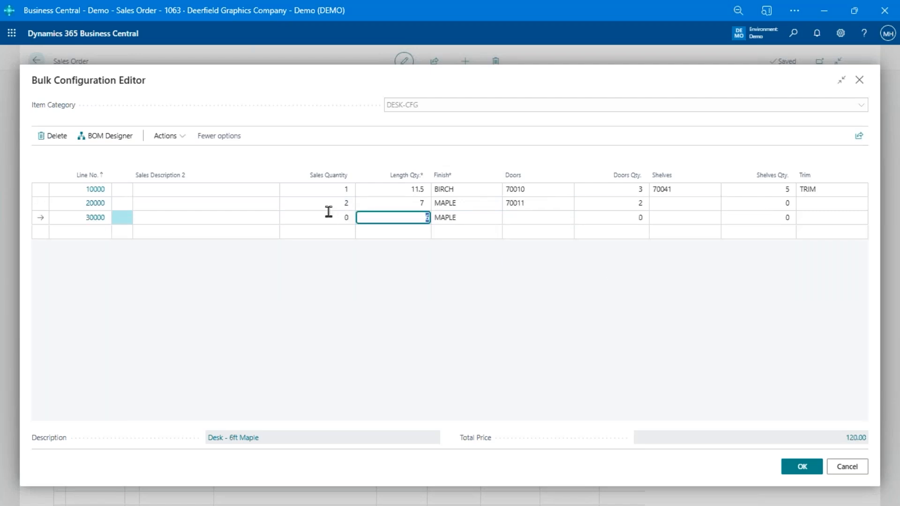
left_click(328, 214)
type("1")
key("Tab")
key("Up")
key("Up")
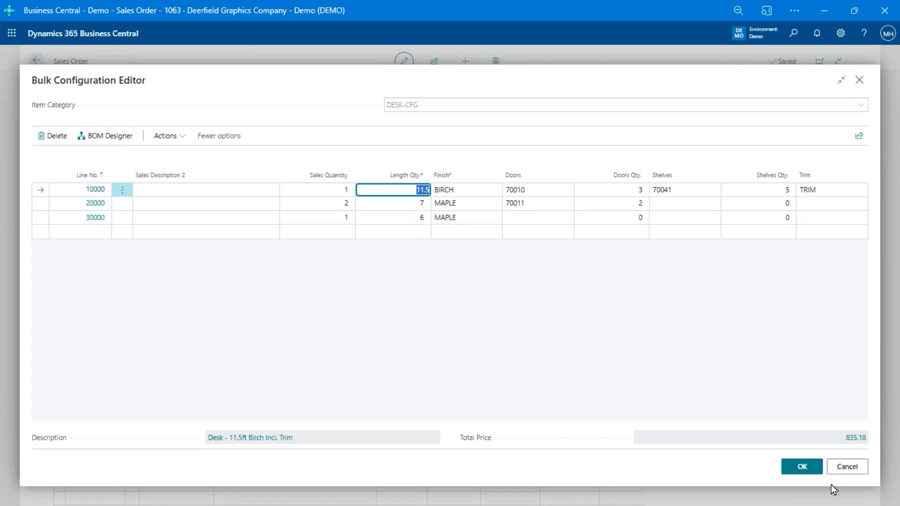
Accept the bulk configurations to add the 7 ft and 6 ft Maple desks to the sales order
left_click(792, 467)
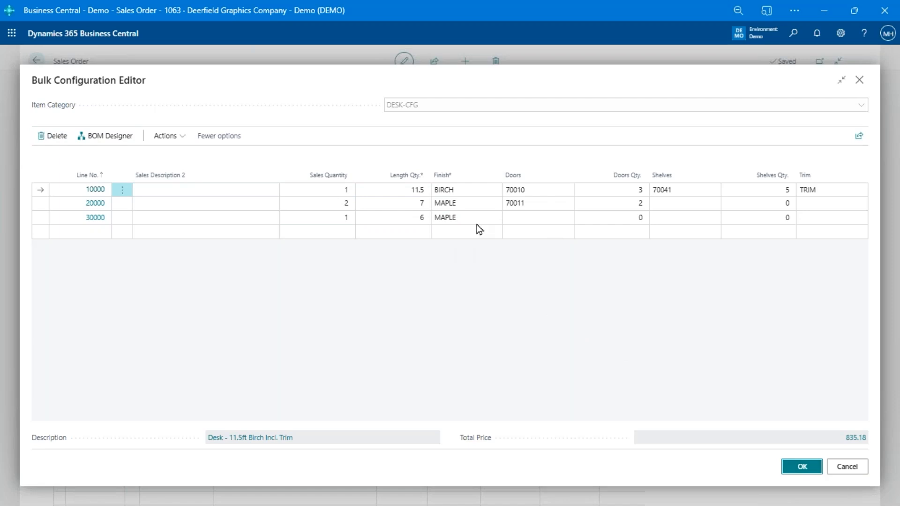
scroll(224, 374, "down", 5)
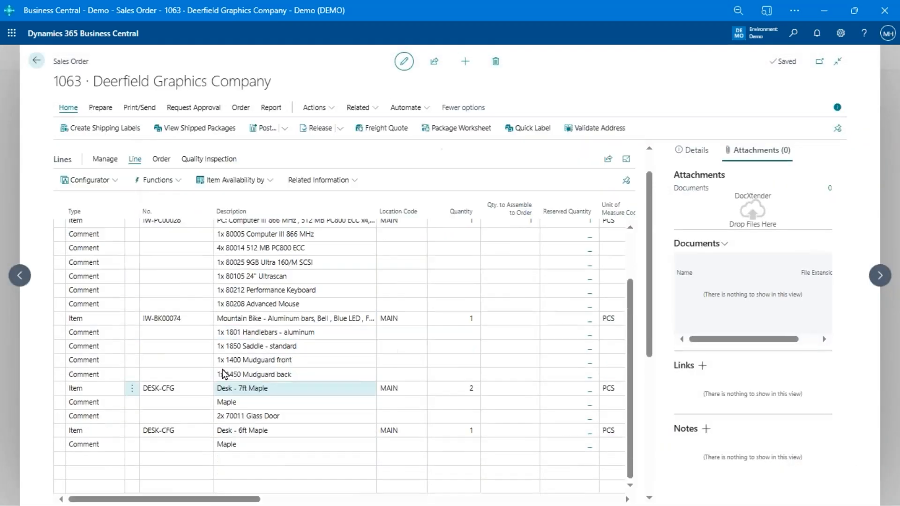
scroll(224, 374, "down", 1)
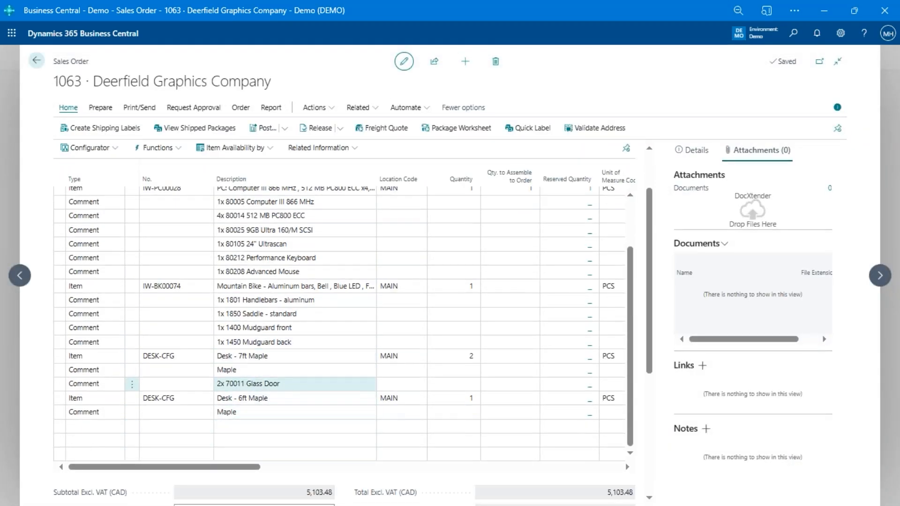
Examine the component comment lines under the mountain bike and PC items in the sales order
left_click(292, 299)
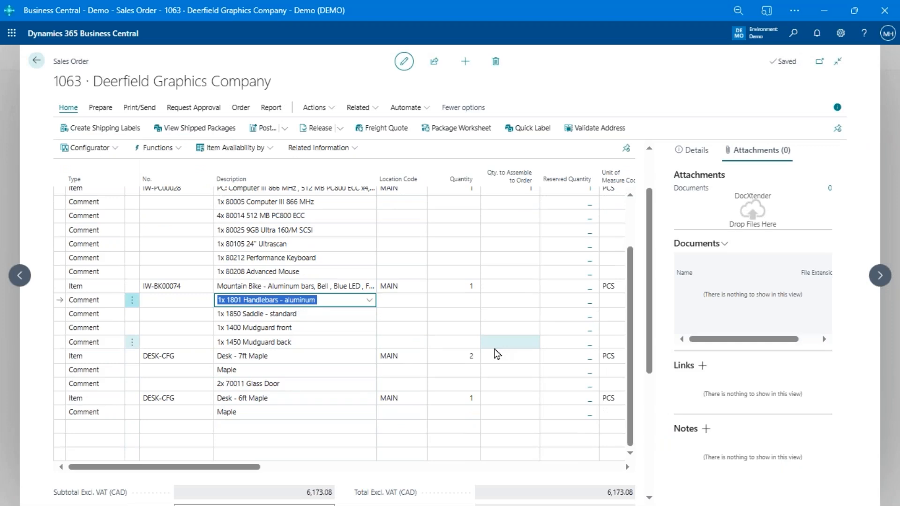
key("shift+Down")
key("shift+Down")
key("shift+Down")
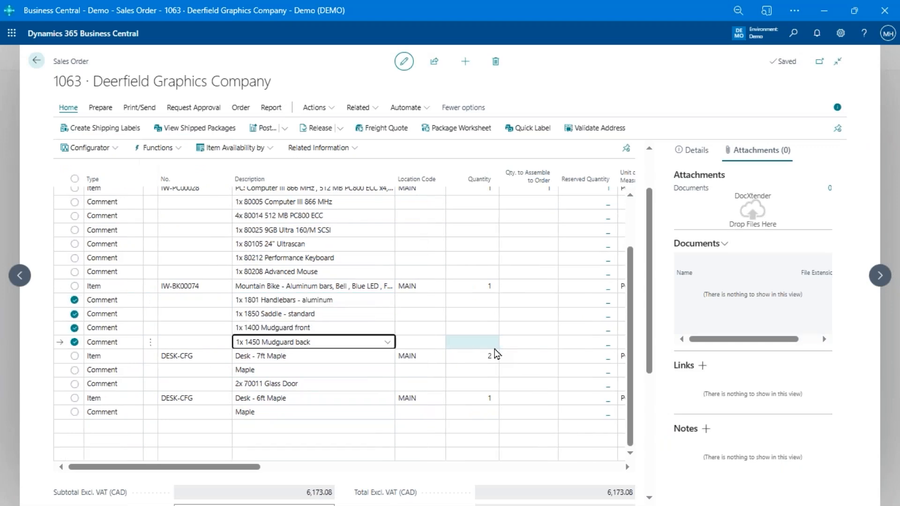
key("Up")
key("Up")
key("Up")
key("Up")
key("Up")
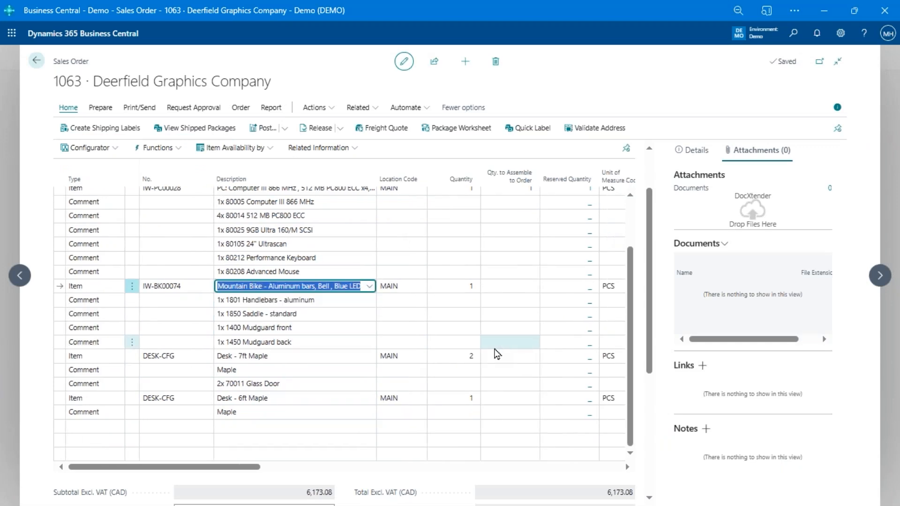
key("Up")
key("Up")
key("Up")
key("Up")
key("Up")
key("Up")
key("Up")
key("Up")
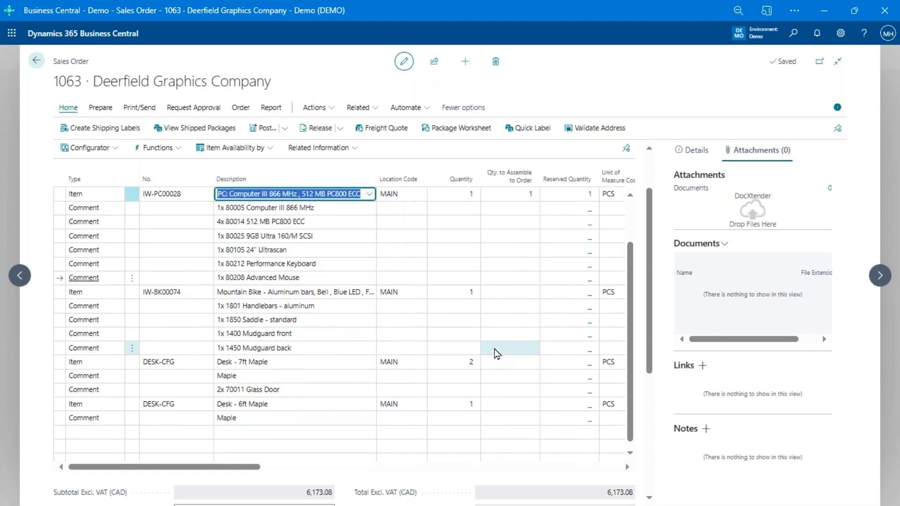
key("Down")
key("Down")
key("Down")
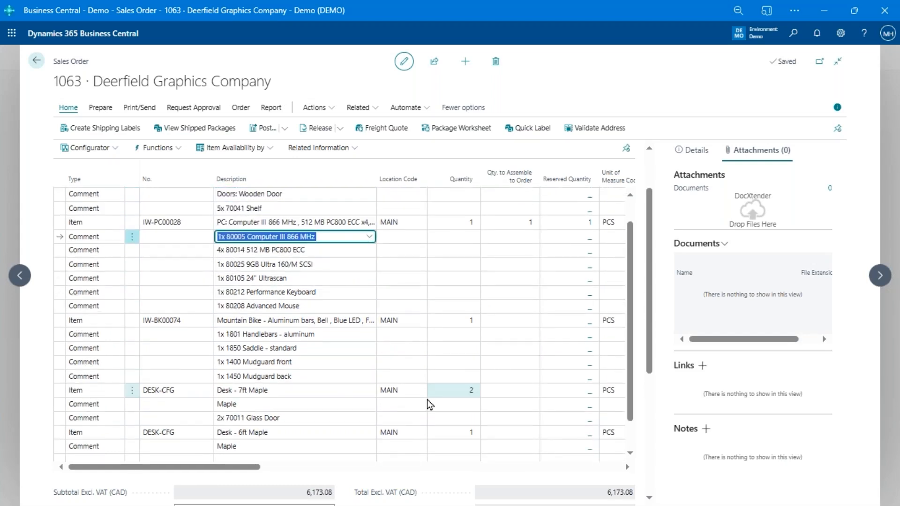
On a new order line, generate an AI design from "I want a red mountain bike with a blue light" and discard it
scroll(332, 396, "down", 2)
left_click(170, 426)
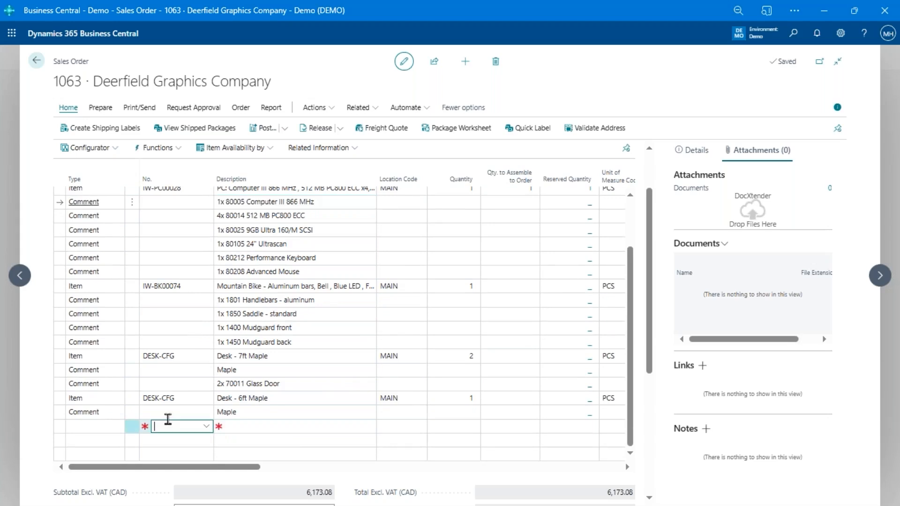
left_click(176, 426)
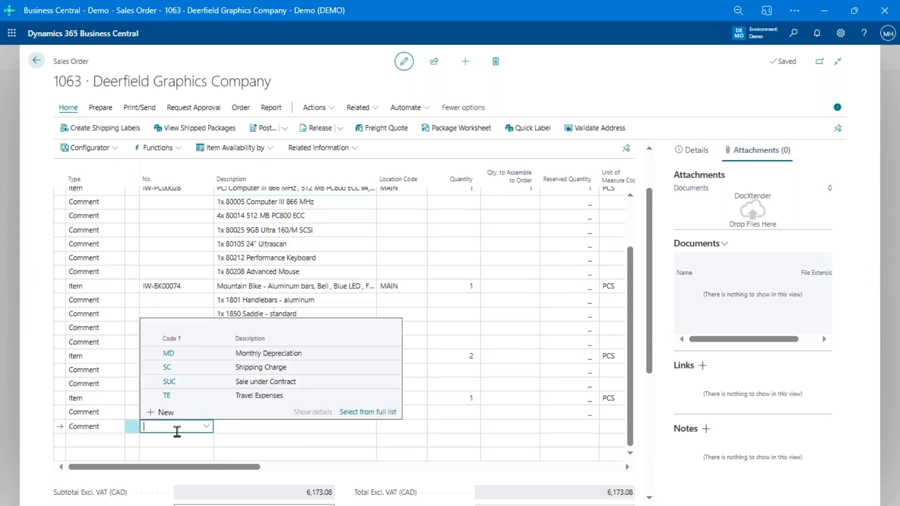
left_click(96, 155)
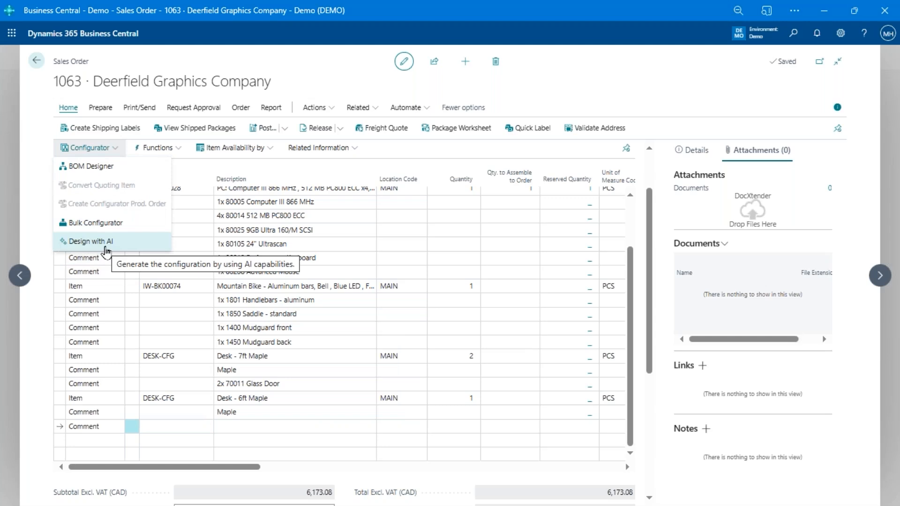
left_click(91, 240)
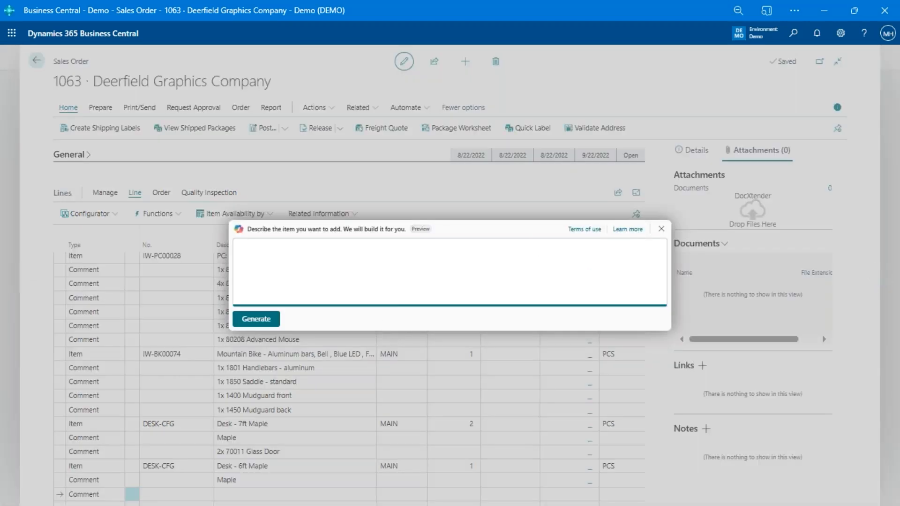
key("super+h")
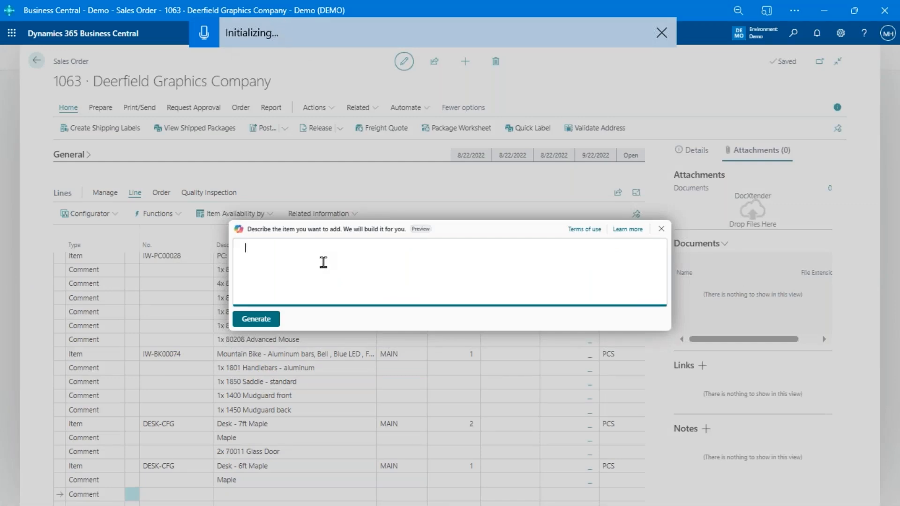
type("i want")
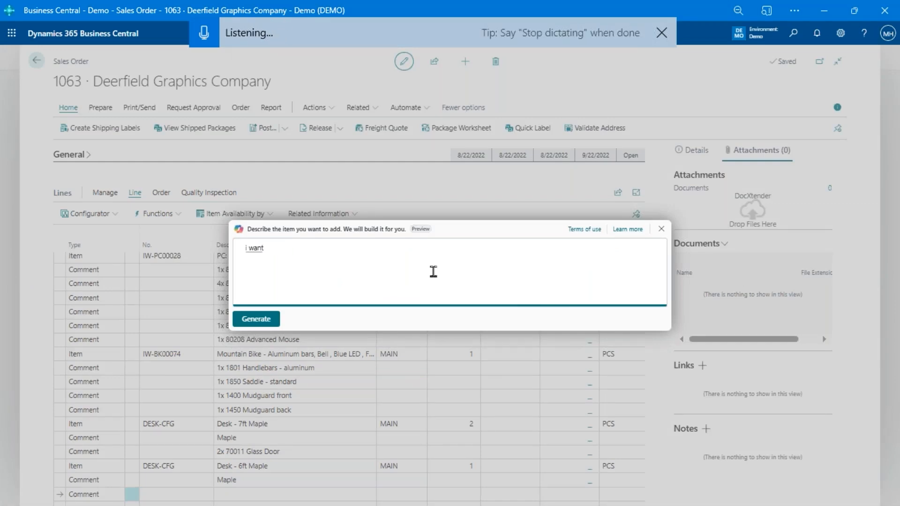
type(" a red mountain bike")
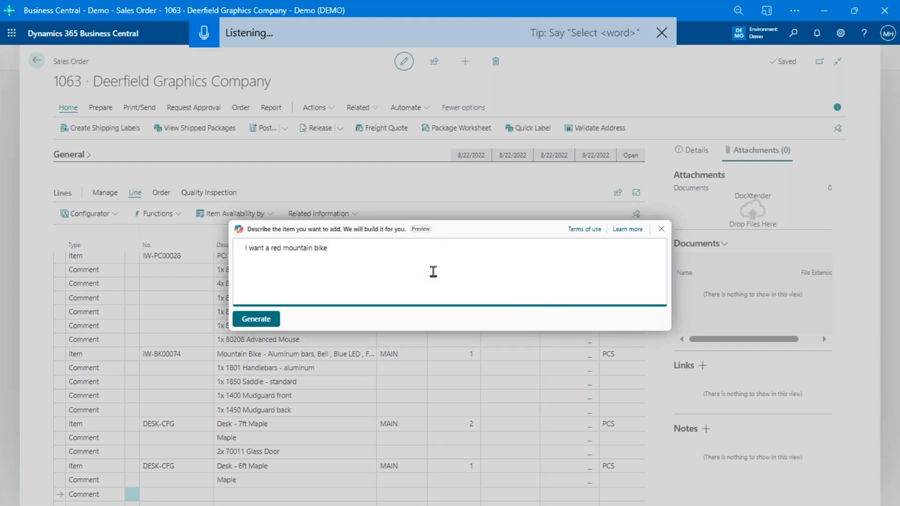
type(" with a blue light")
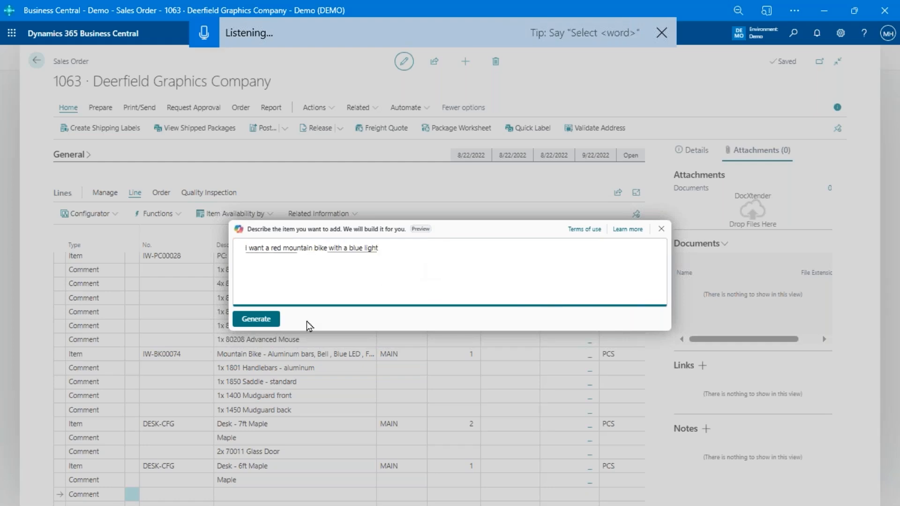
left_click(247, 320)
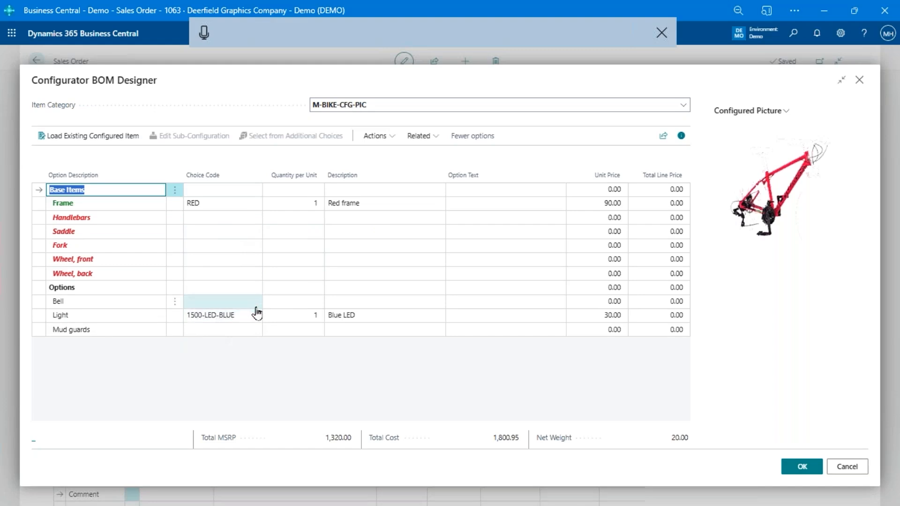
left_click(843, 465)
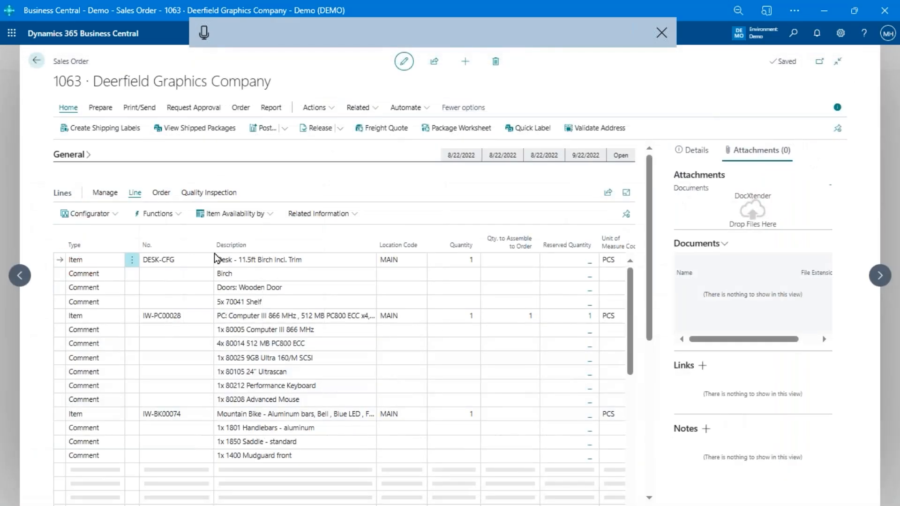
On a new order line, generate an AI design from "I want a 7 foot Maple desk with steel legs and trim and 3 wooden doors"
left_click(110, 217)
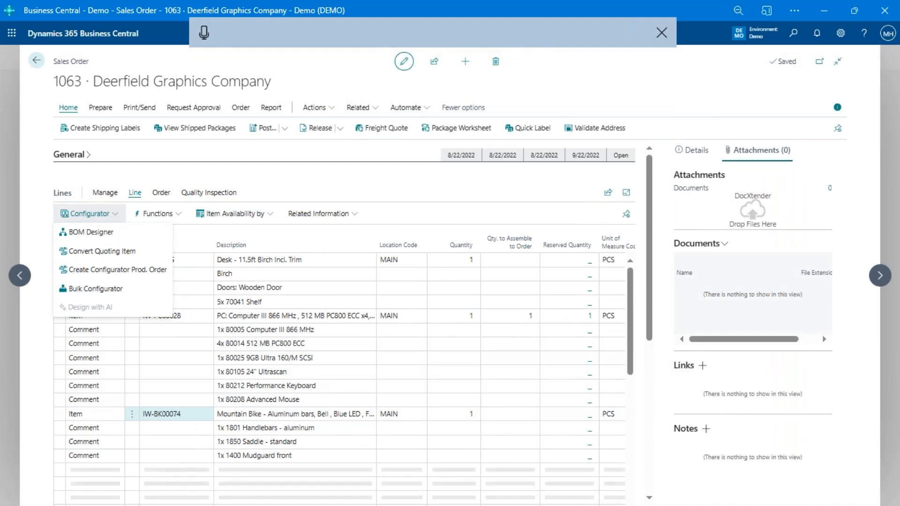
left_click(173, 469)
scroll(177, 468, "down", 3)
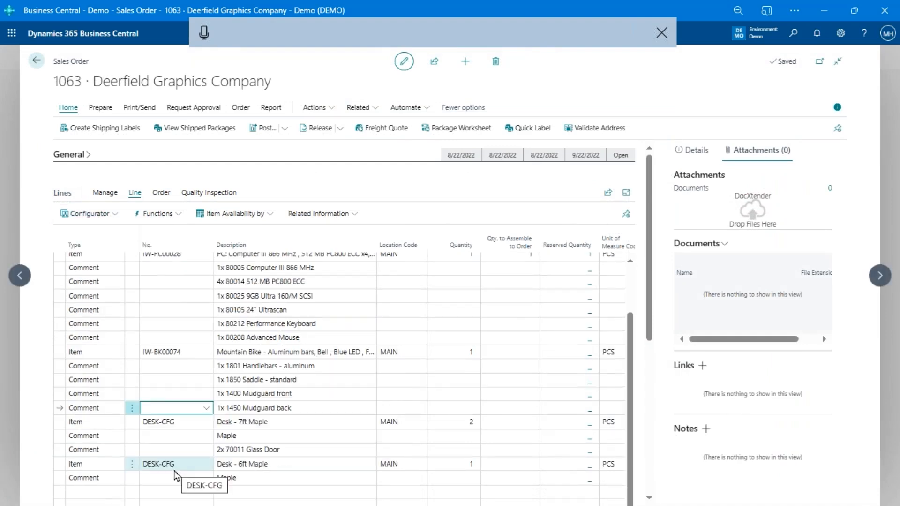
left_click(169, 493)
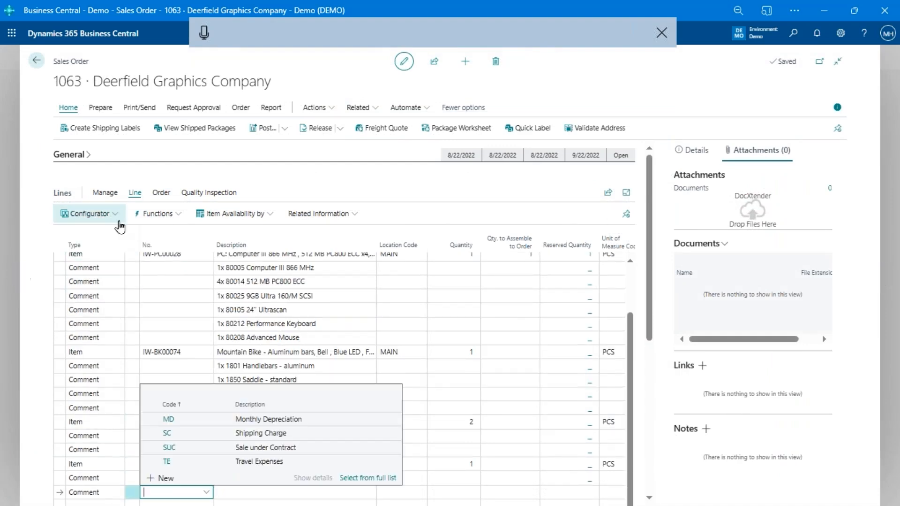
left_click(113, 242)
left_click(93, 338)
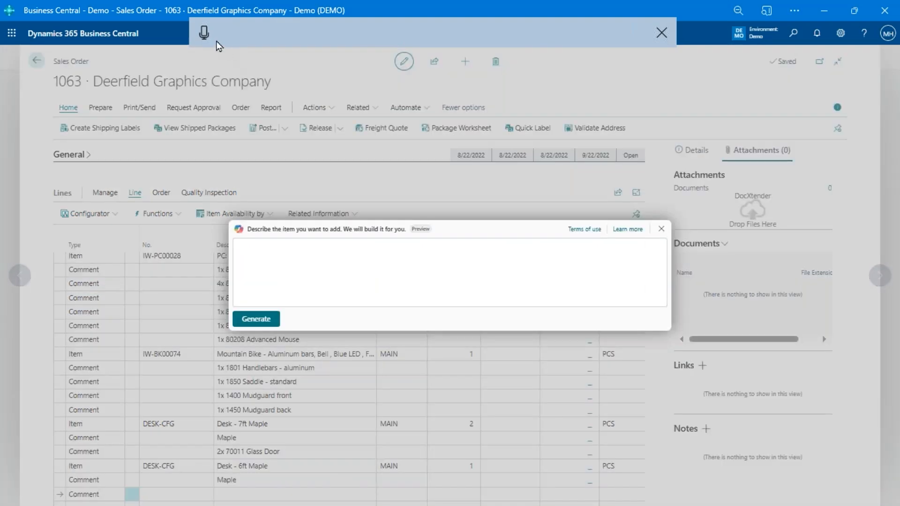
left_click(211, 39)
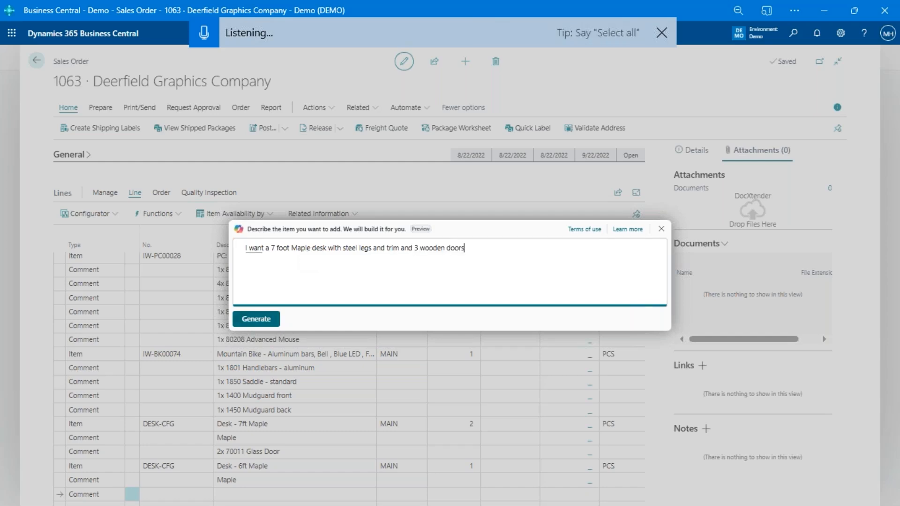
key("Return")
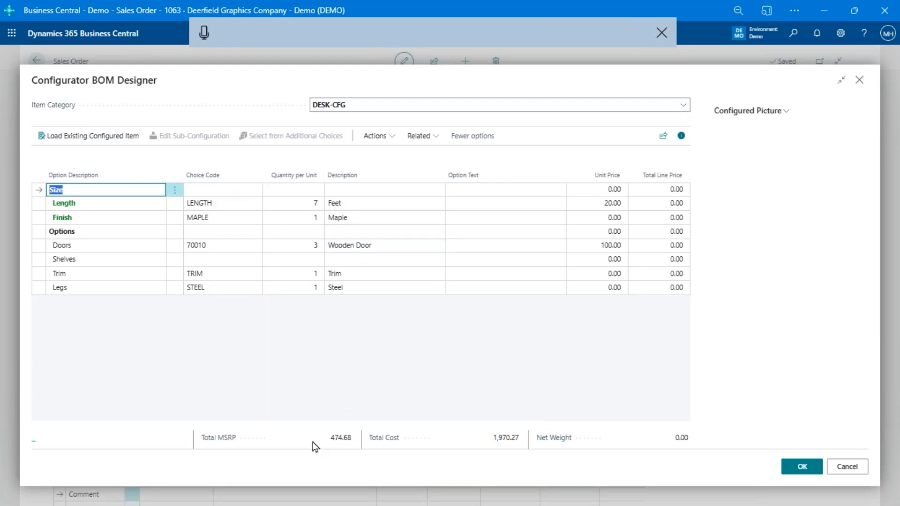
Check the generated desk's total MSRP and total cost, and accept the configuration into the sales order
left_click(349, 438)
left_click_drag(490, 439, 519, 445)
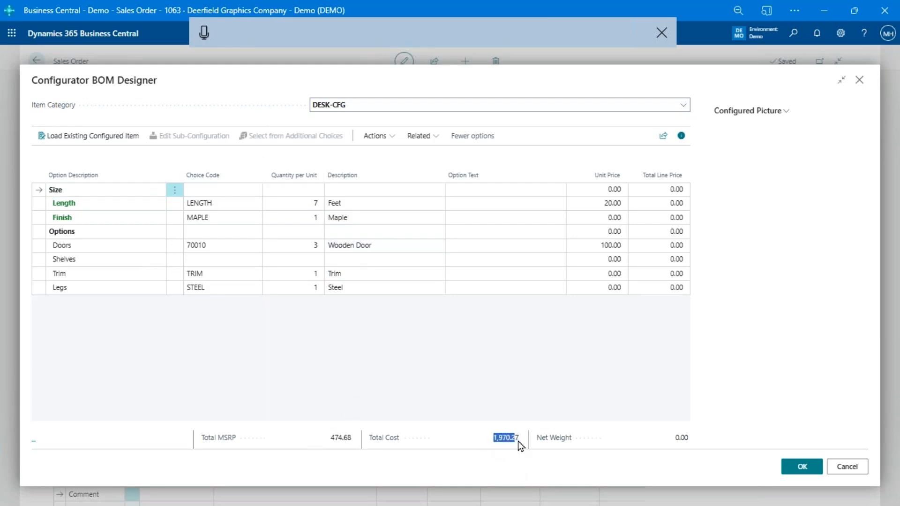
left_click(500, 443)
left_click(662, 32)
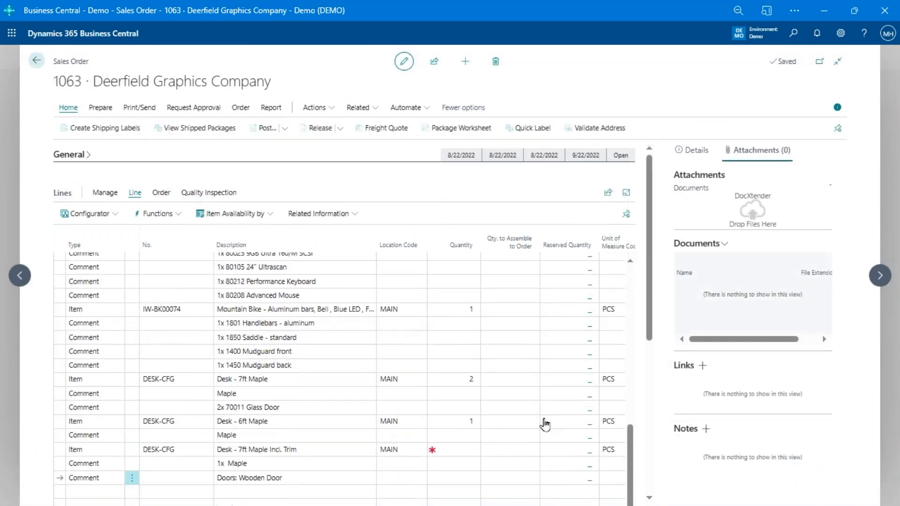
Review the sales order lines, including the AI-configured 7 ft Maple desk with trim and its comment lines
scroll(649, 360, "down", 5)
scroll(653, 360, "up", 5)
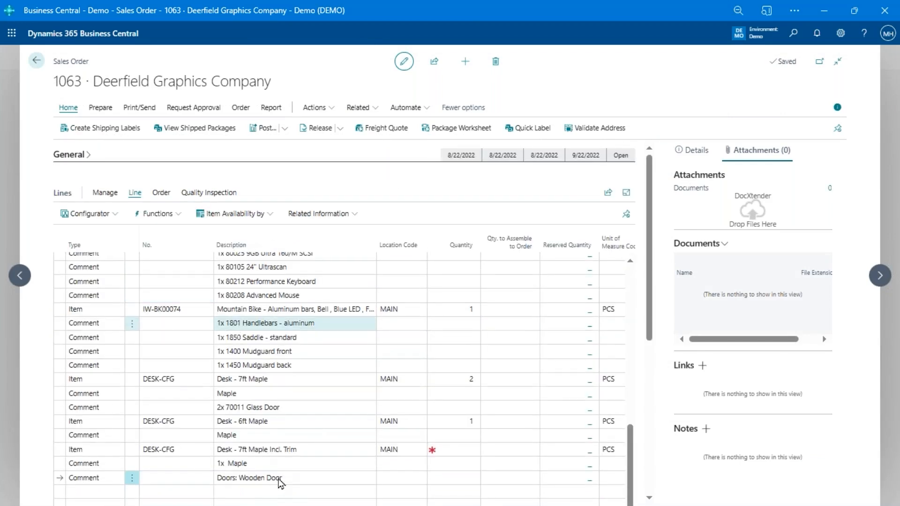
left_click(283, 451)
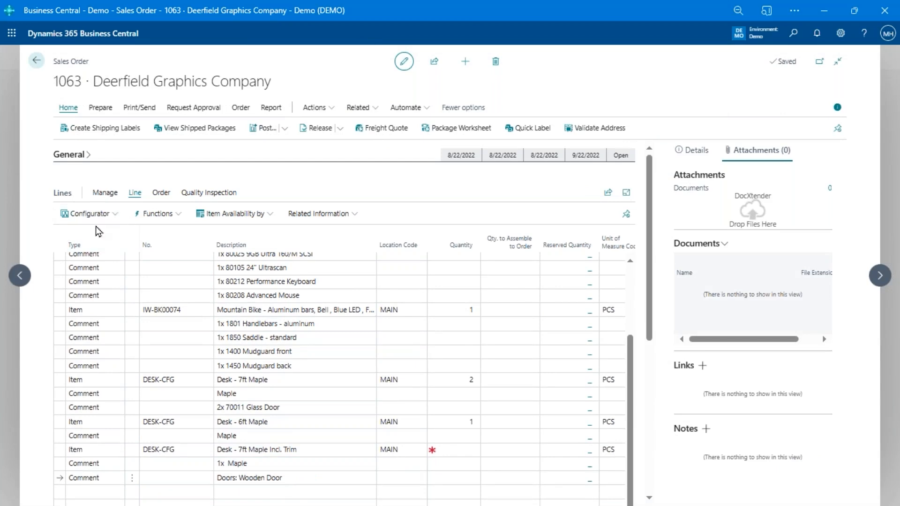
left_click(276, 451)
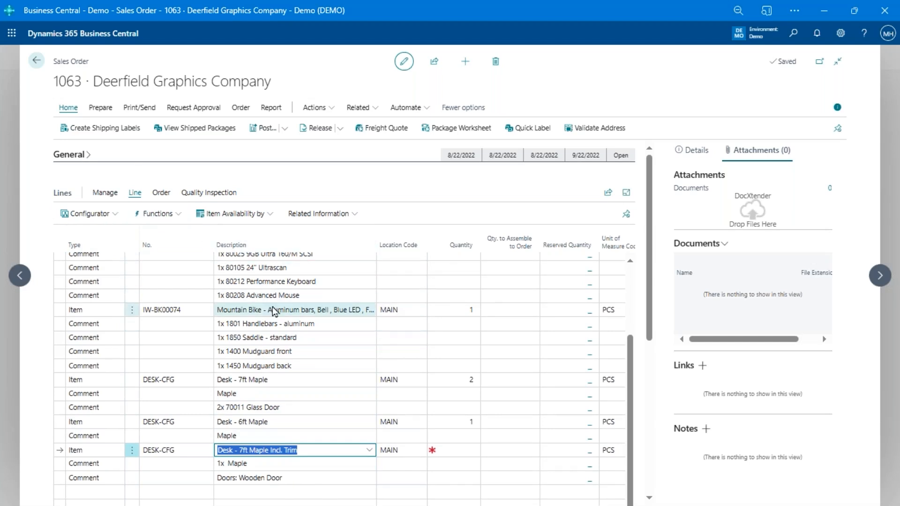
scroll(274, 310, "up", 4)
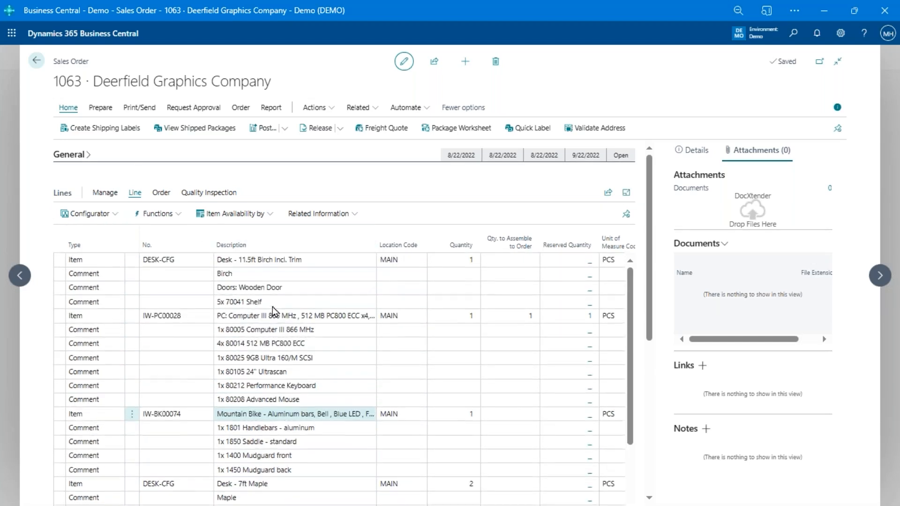
Leave the sales order and open the Configurator Item Categories list with the M-BIKE-CFG-PIC category selected
left_click(35, 62)
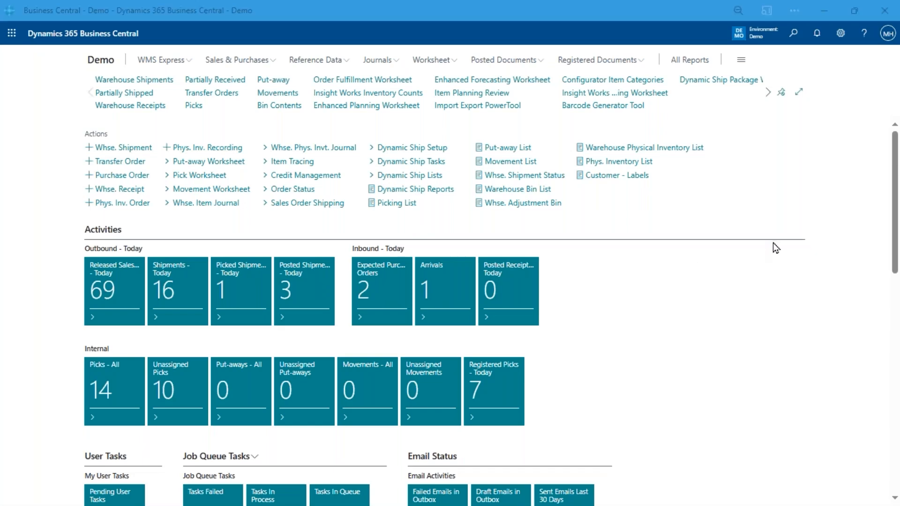
left_click(761, 208)
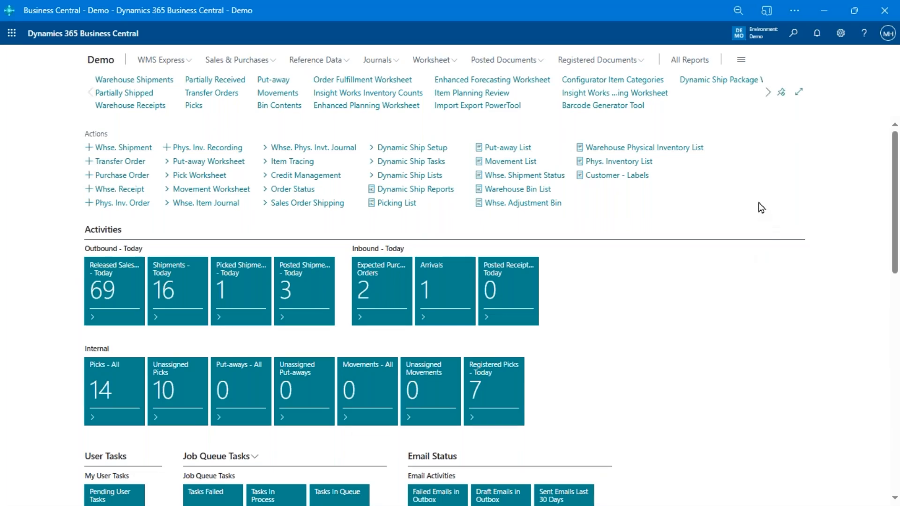
key("alt+q")
type("conf ite cat")
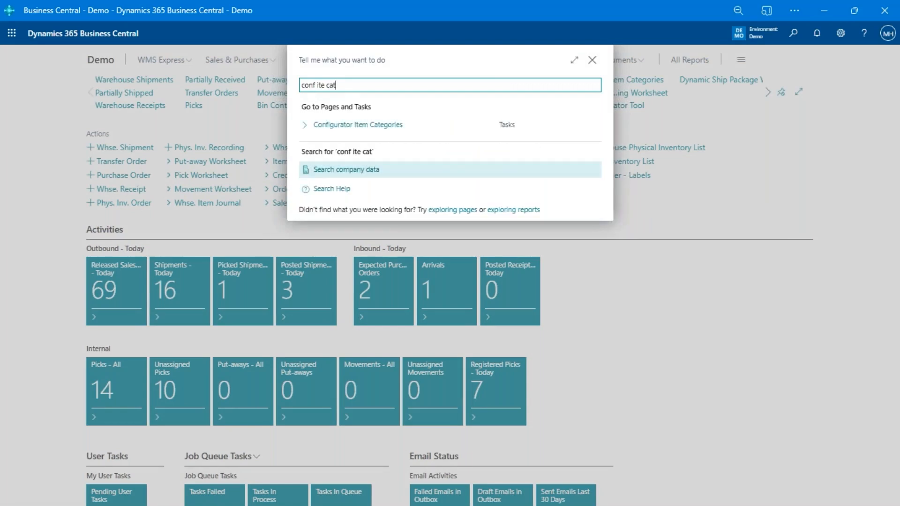
left_click(341, 125)
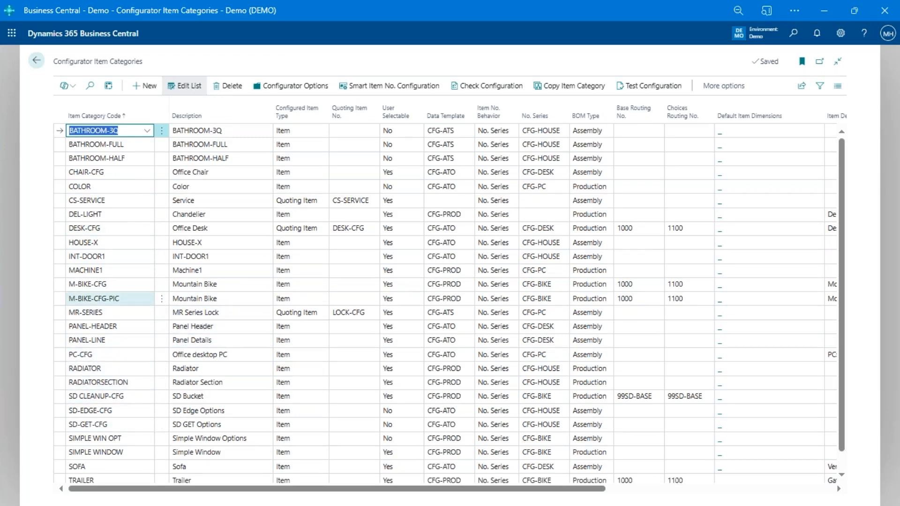
left_click(130, 299)
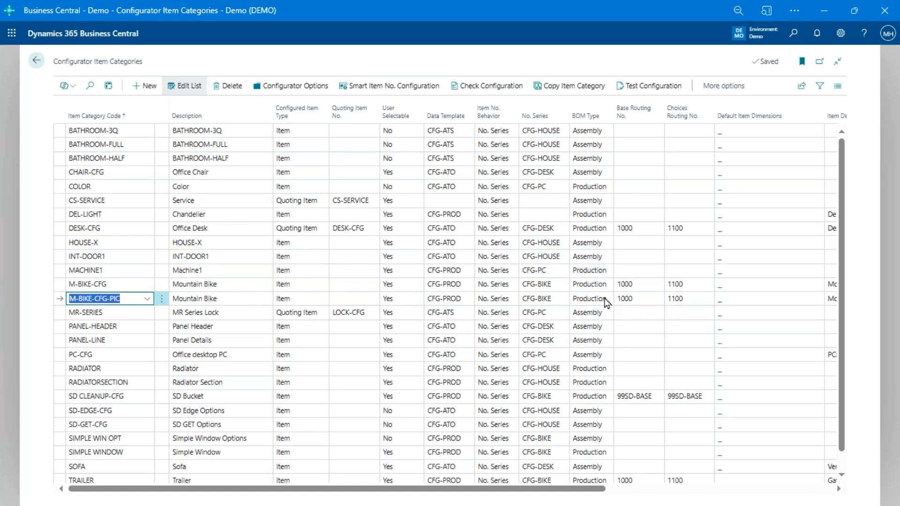
Review the item description template, default sales quantity and linked sales field columns of the configurator item categories
left_click_drag(561, 490, 705, 501)
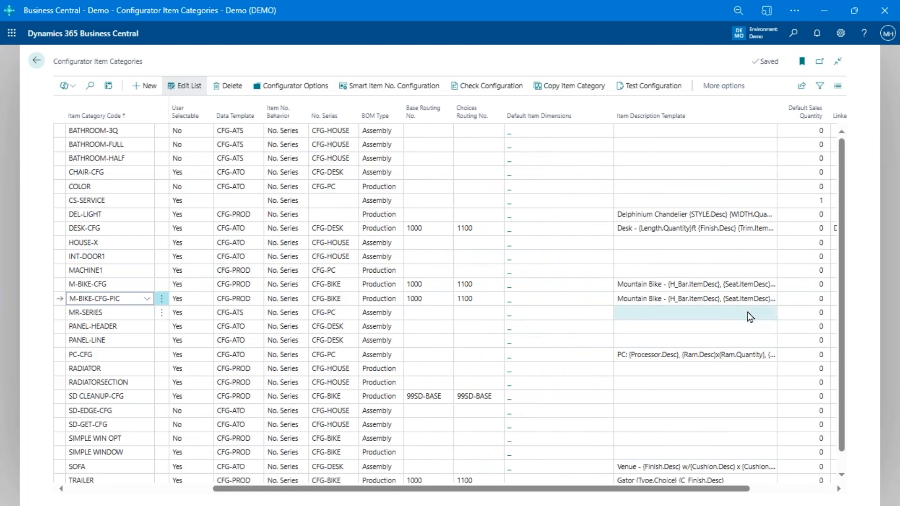
left_click_drag(738, 489, 815, 489)
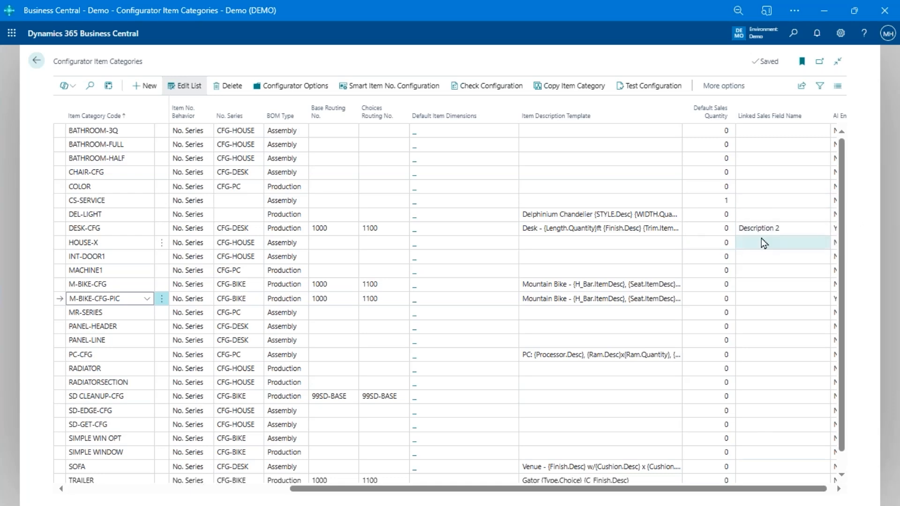
left_click_drag(723, 490, 314, 502)
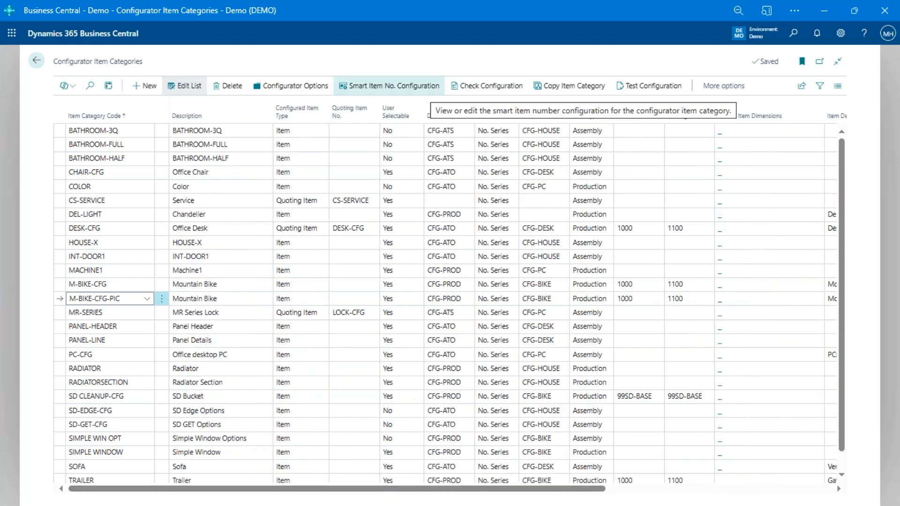
Inspect the line types offered in the Smart Item No. Configuration of M-BIKE-CFG-PIC and return to the categories list
left_click(394, 85)
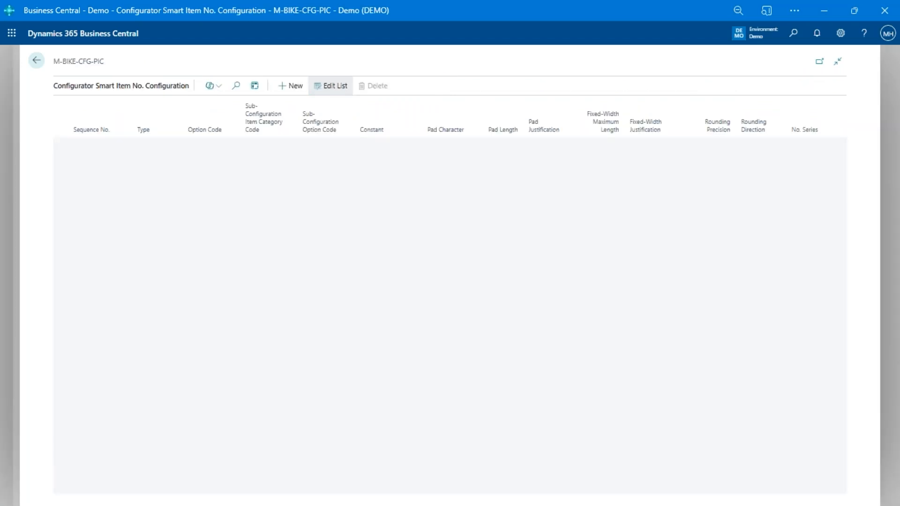
left_click(171, 145)
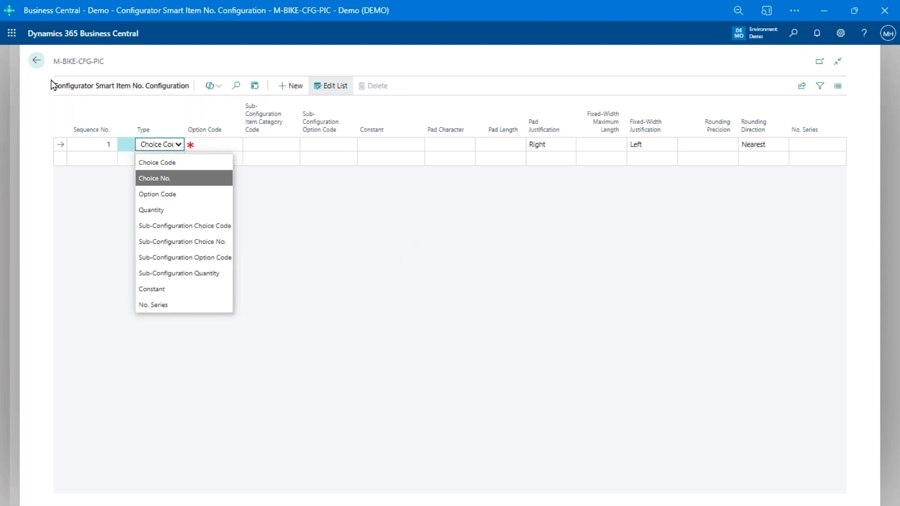
left_click(36, 60)
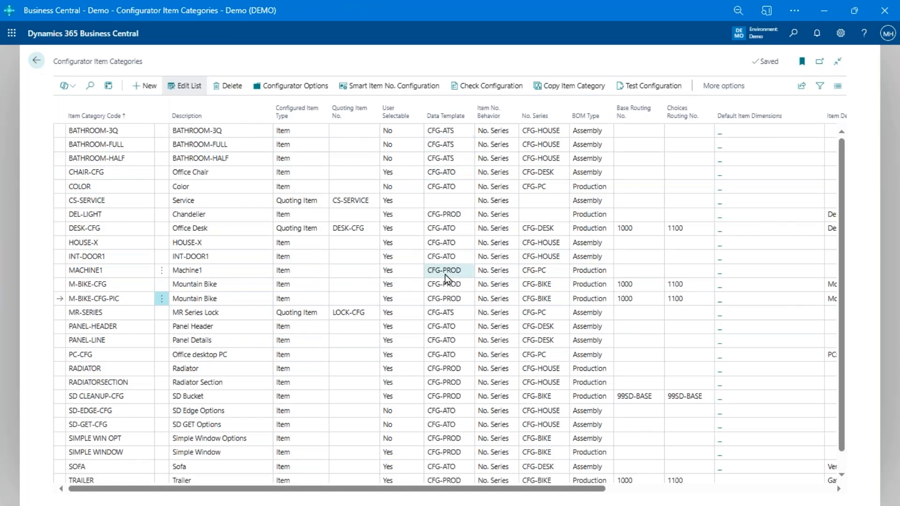
Inspect the default field values in the CFG-PROD data template of M-BIKE-CFG-PIC and return to the categories list
left_click(456, 298)
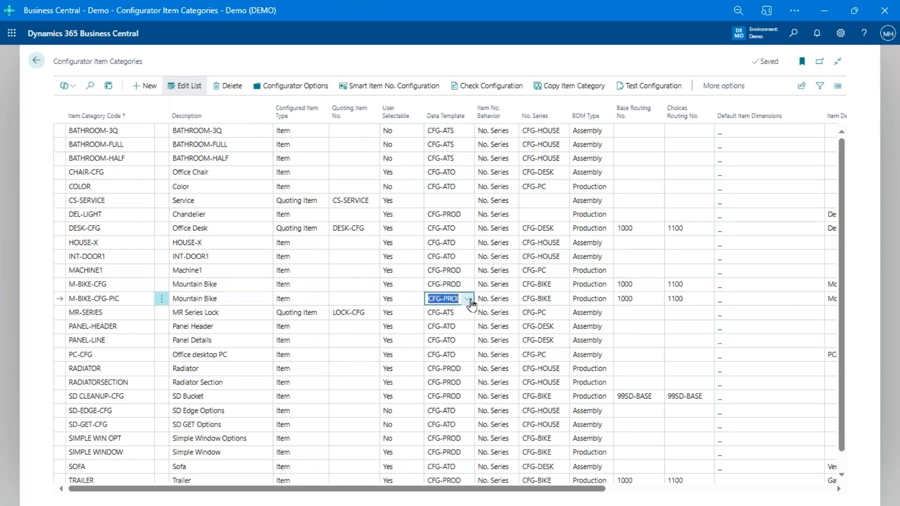
left_click(468, 299)
left_click(594, 415)
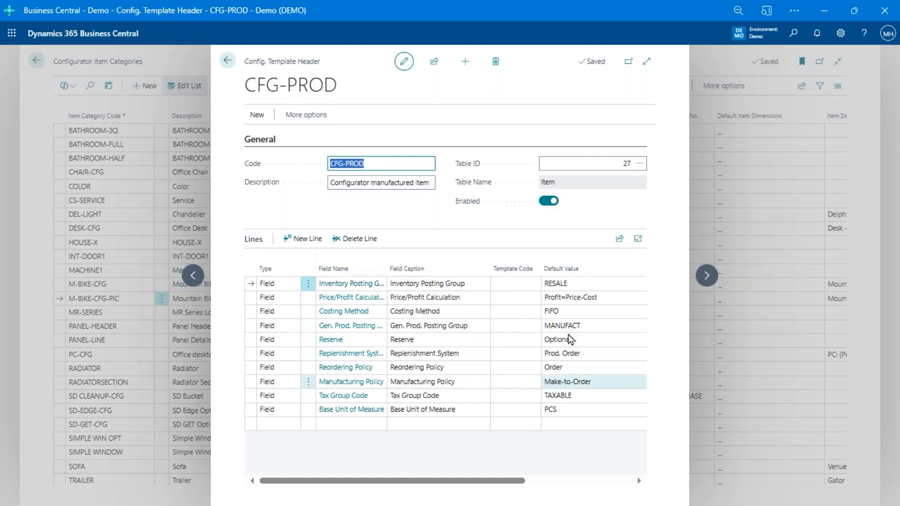
left_click(227, 60)
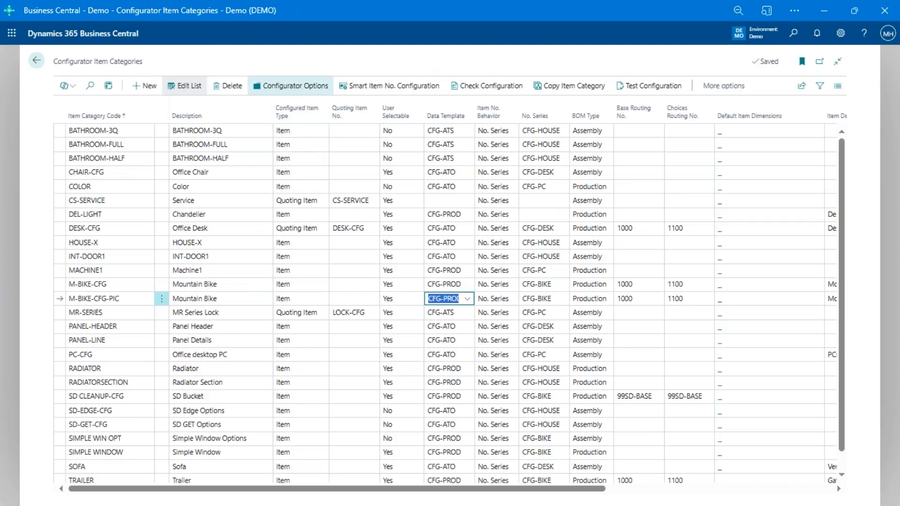
Open the configurator options of M-BIKE-CFG-PIC and examine the frame and handlebar choices and the available choice types
left_click(308, 90)
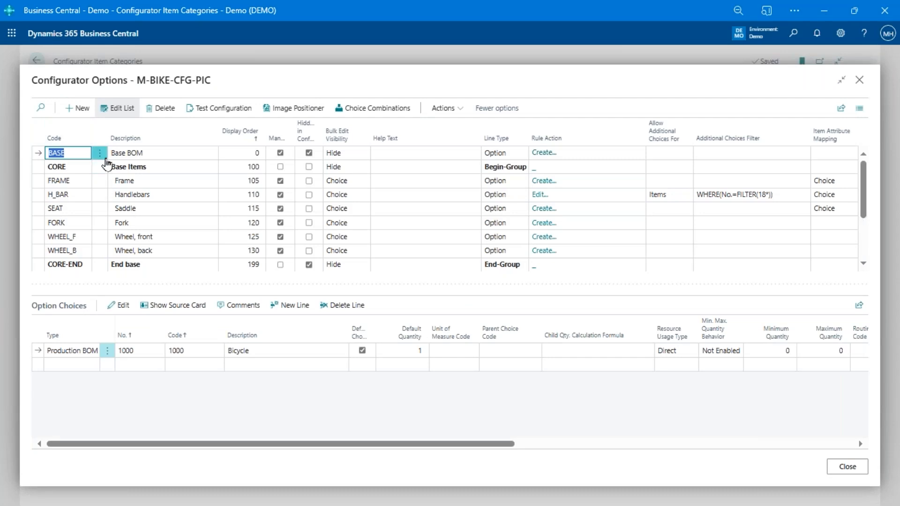
left_click(145, 185)
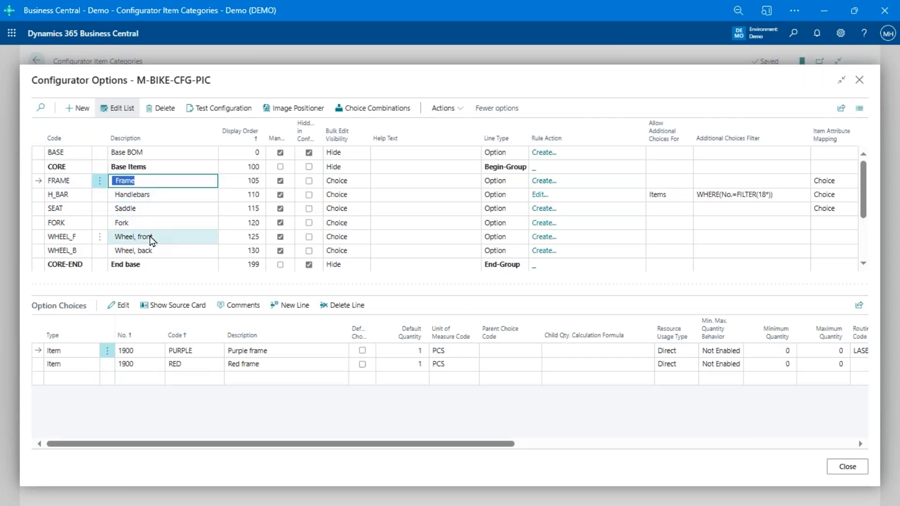
scroll(182, 234, "down", 3)
scroll(181, 235, "up", 3)
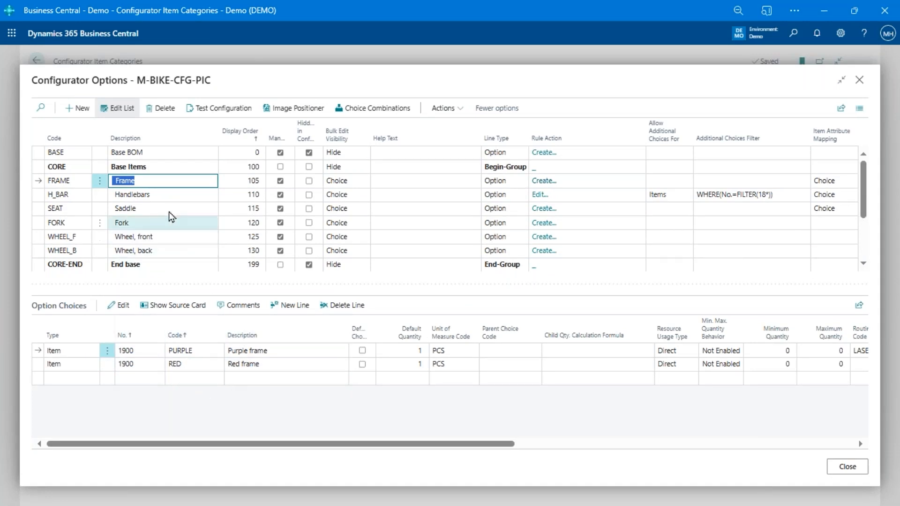
left_click(164, 196)
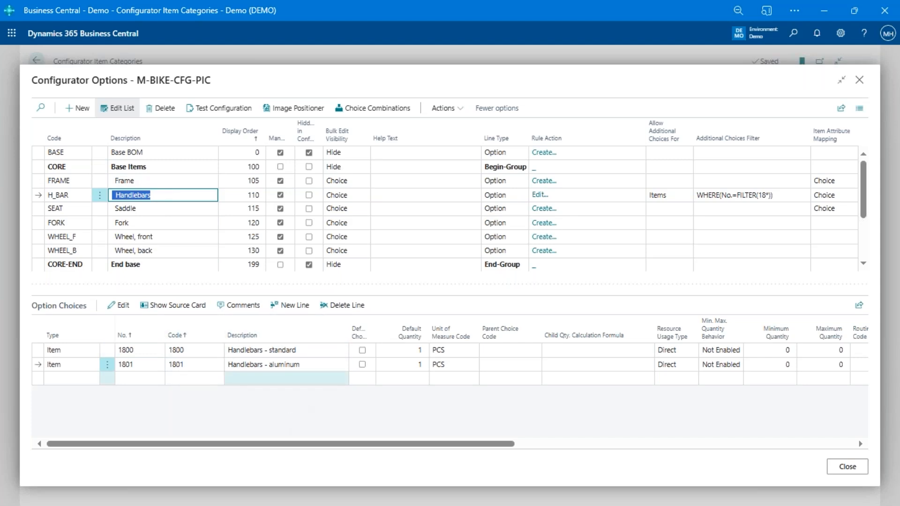
left_click(94, 368)
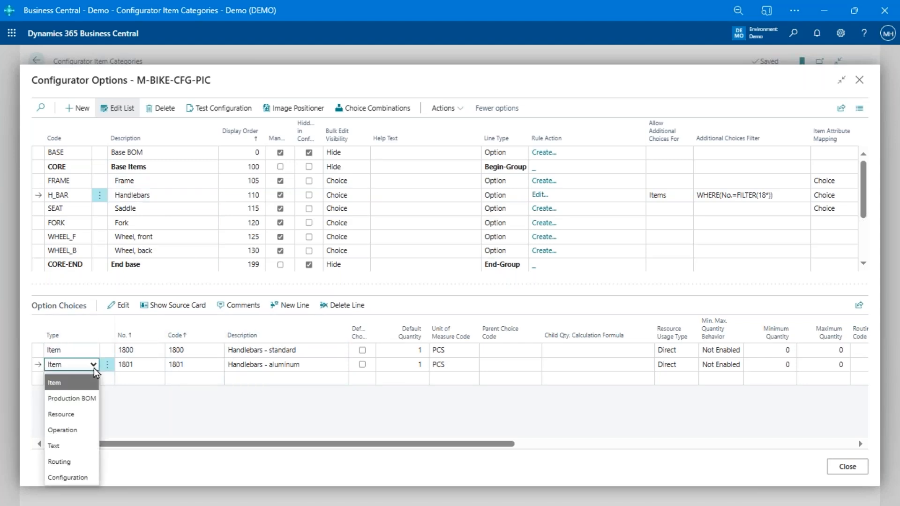
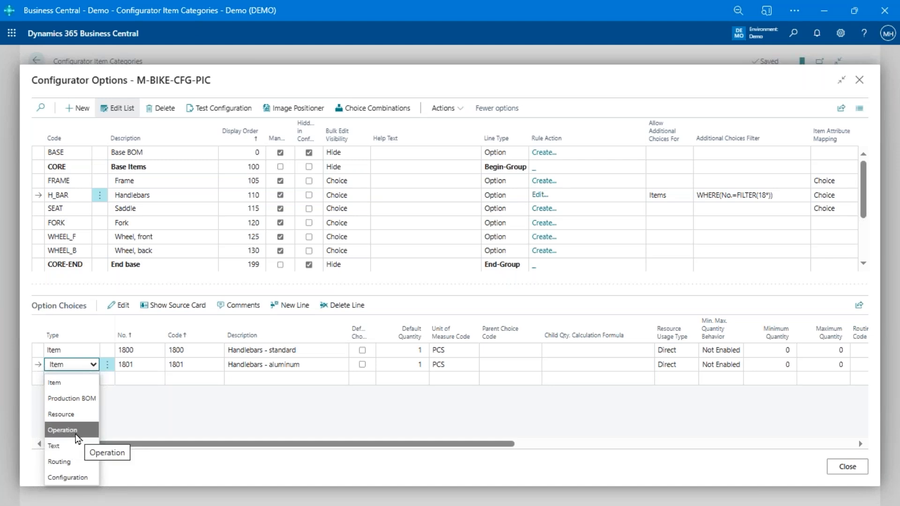
Compare the frame option's choices with the handlebars option's, and inspect the types available for the aluminum handlebars
left_click(76, 185)
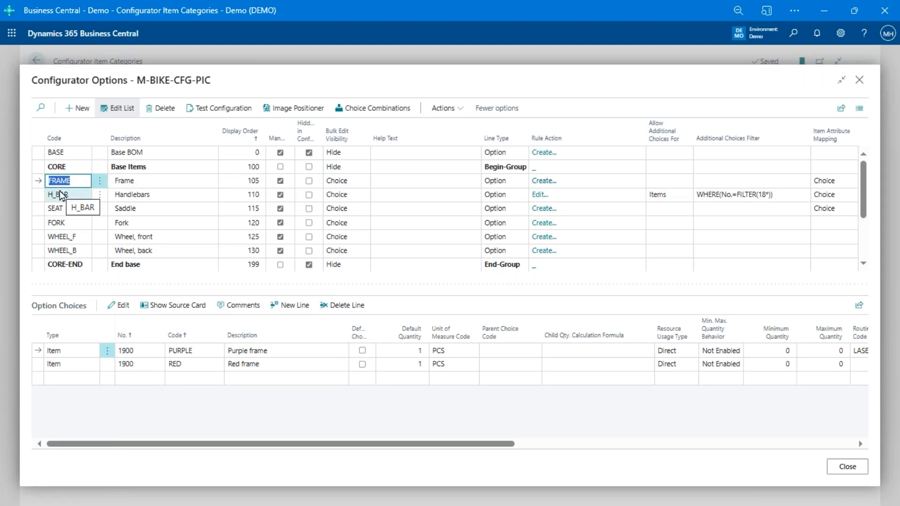
left_click(86, 370)
left_click(71, 194)
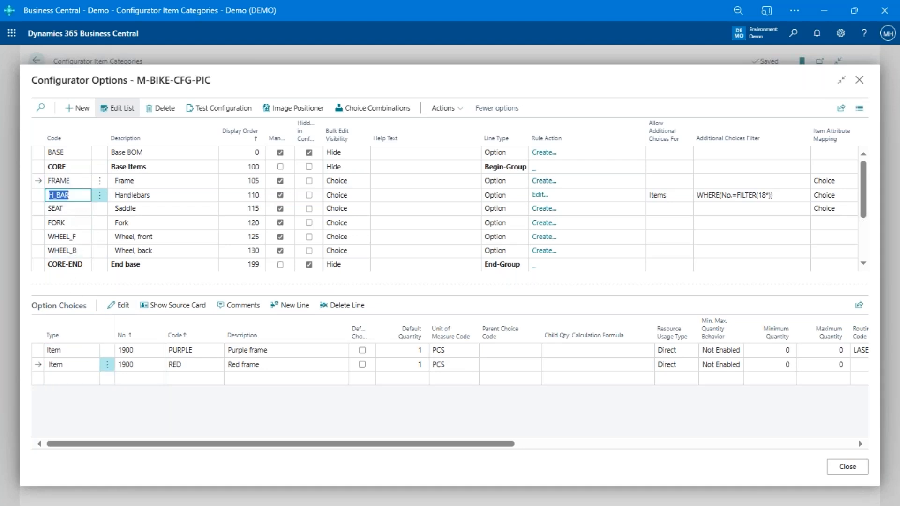
left_click(87, 369)
left_click(94, 365)
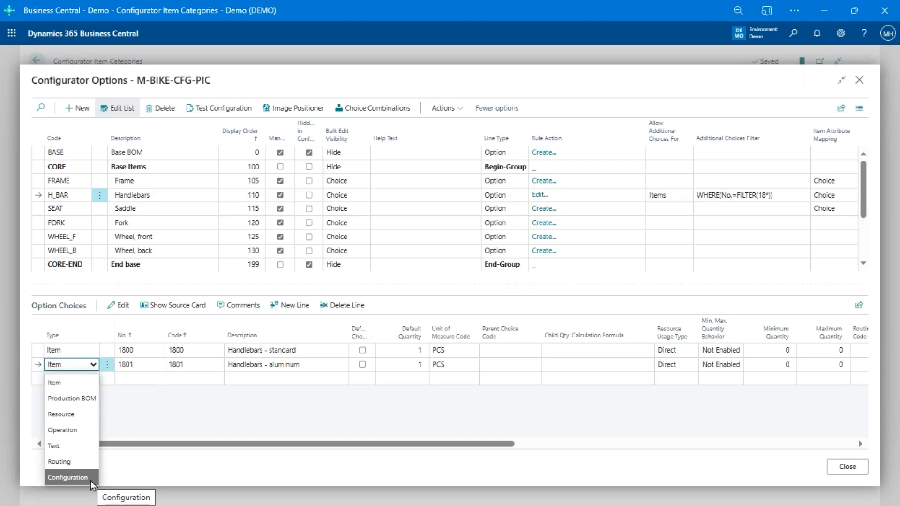
Examine the option choices set up for the front wheel and the bell
left_click(171, 241)
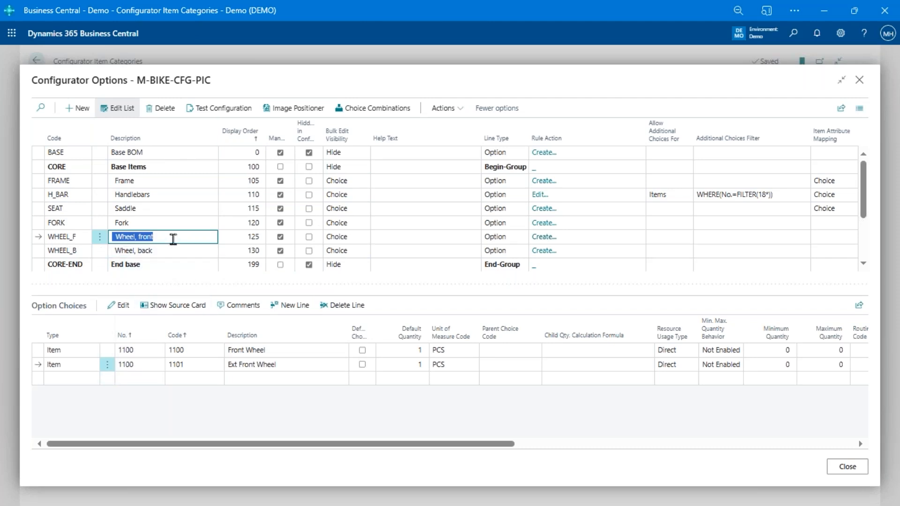
scroll(172, 240, "down", 3)
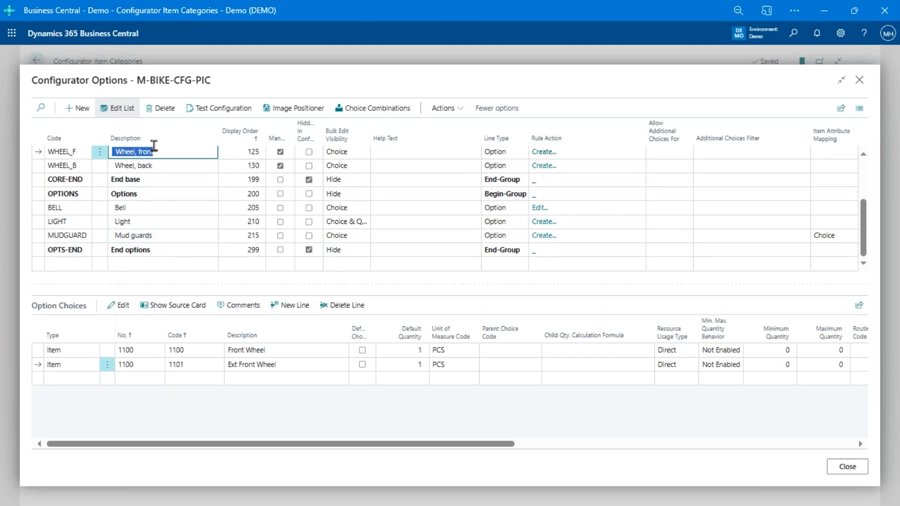
left_click(140, 210)
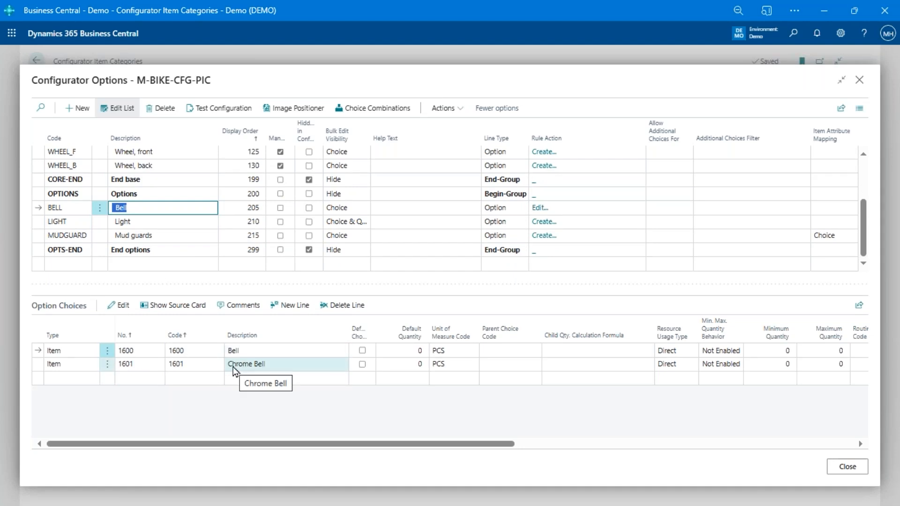
Show the mud guards option's choices and examine its text choices, Back only and Front and back
left_click(162, 238)
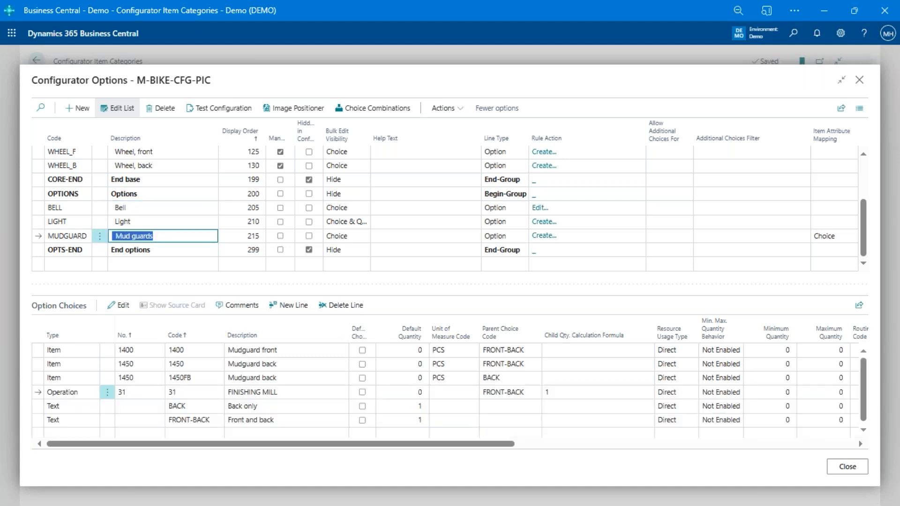
left_click(296, 404)
key("shift+Down")
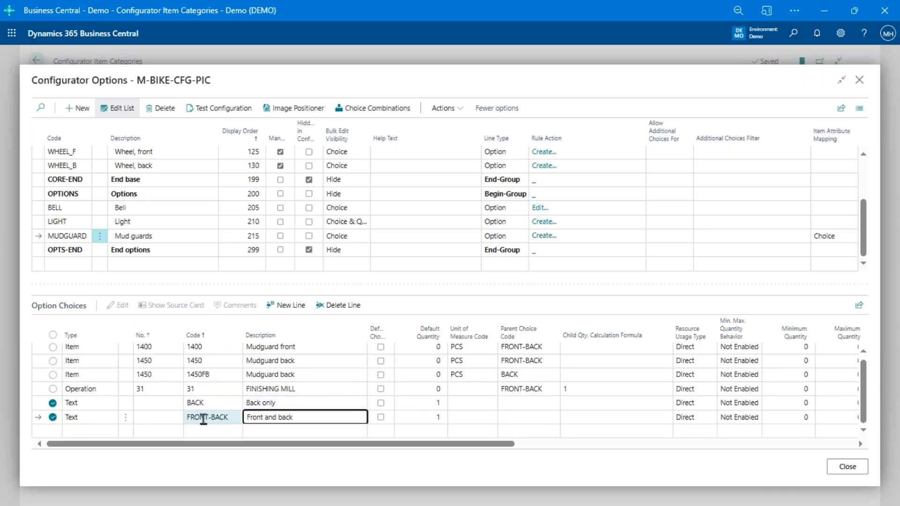
left_click(251, 417)
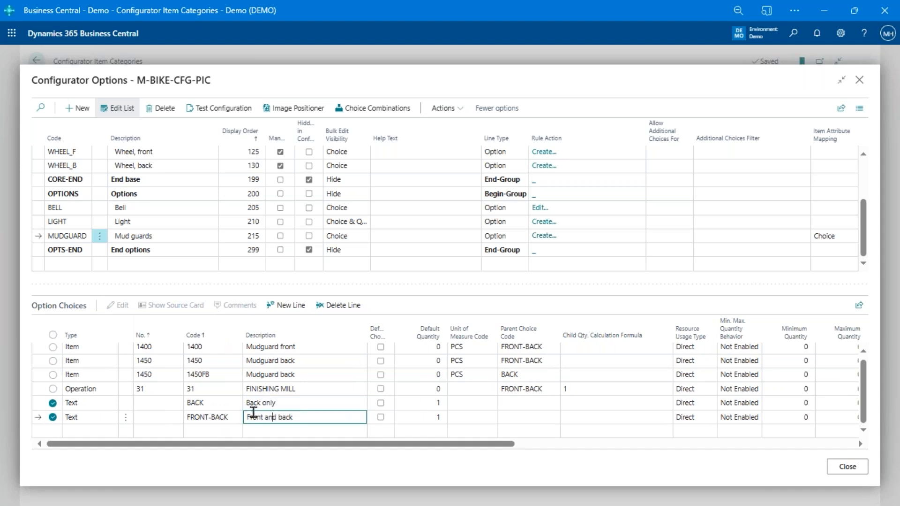
key("Up")
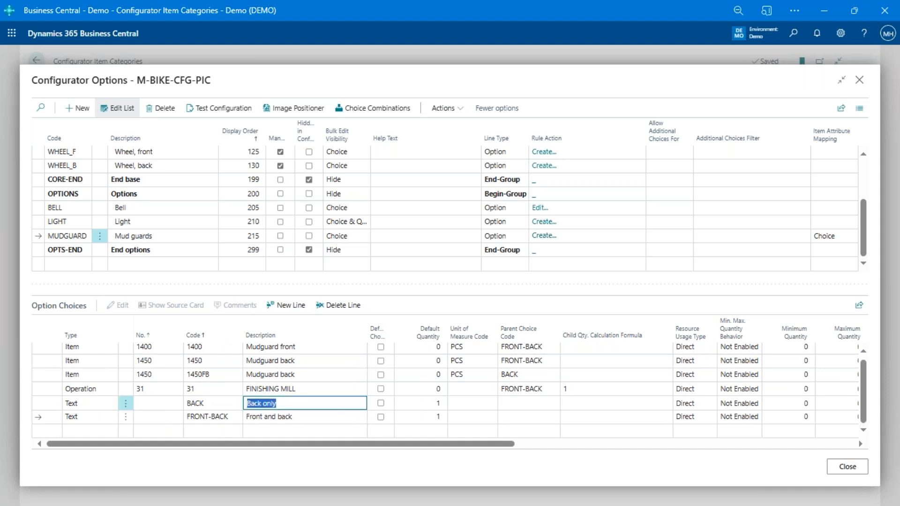
left_click(274, 420)
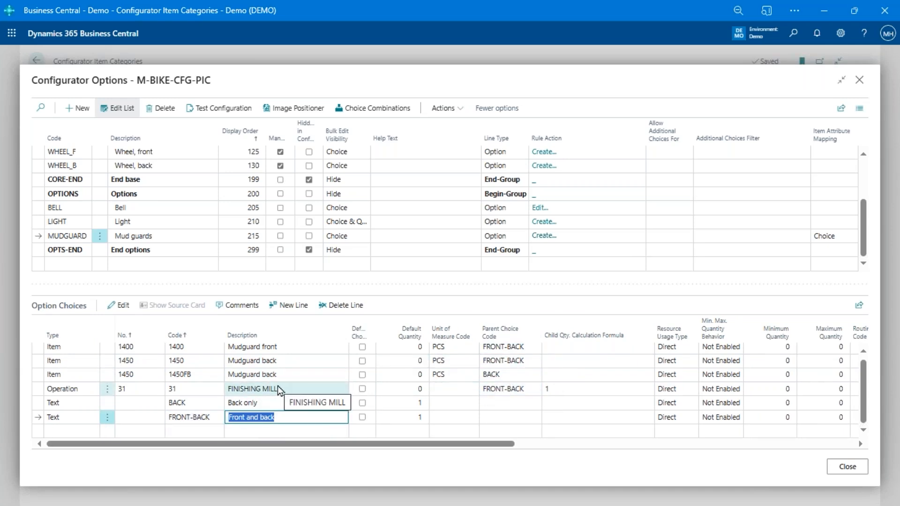
Select the mud guard child choices belonging to FRONT-BACK: Mudguard front, Mudguard back (1450) and the FINISHING MILL operation
left_click_drag(280, 389, 310, 347)
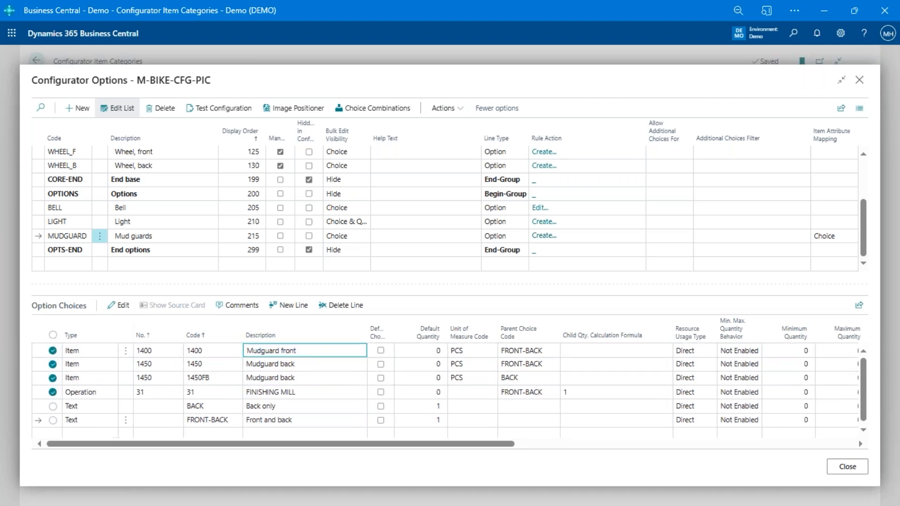
left_click(308, 381)
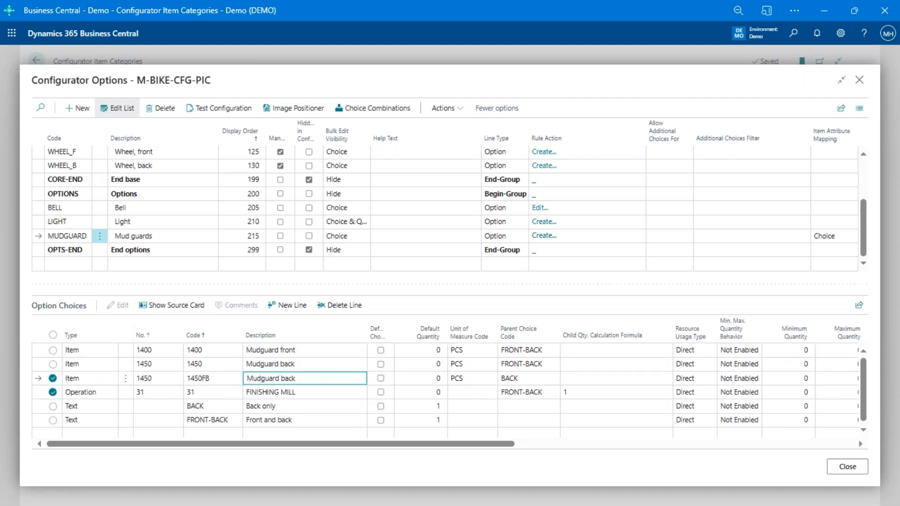
left_click(309, 378)
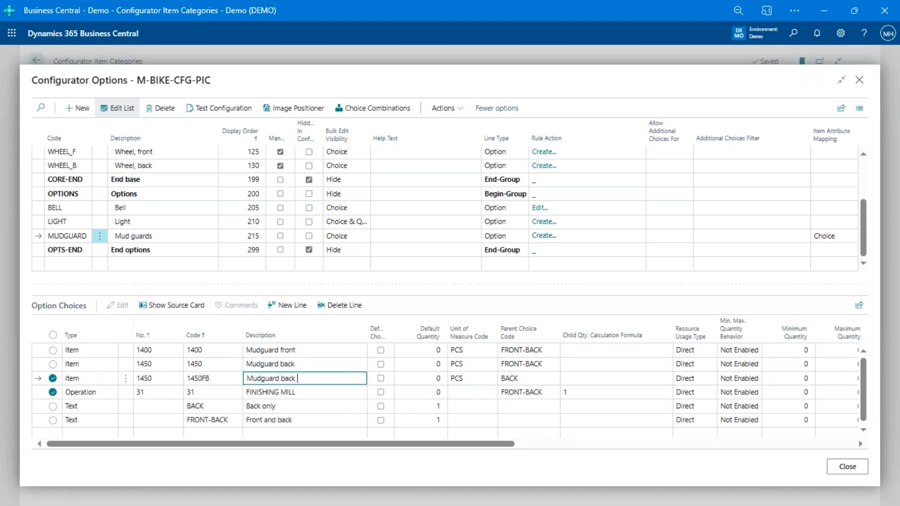
left_click(290, 394)
left_click(301, 362, "ctrl")
left_click(303, 351, "ctrl")
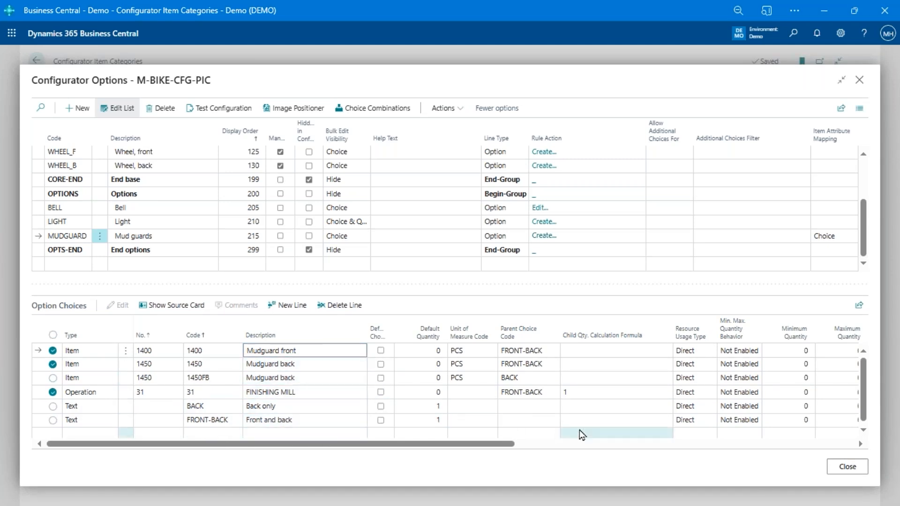
Enter .5*bell.qty as the child quantity calculation formula of the FINISHING MILL operation
left_click(585, 393)
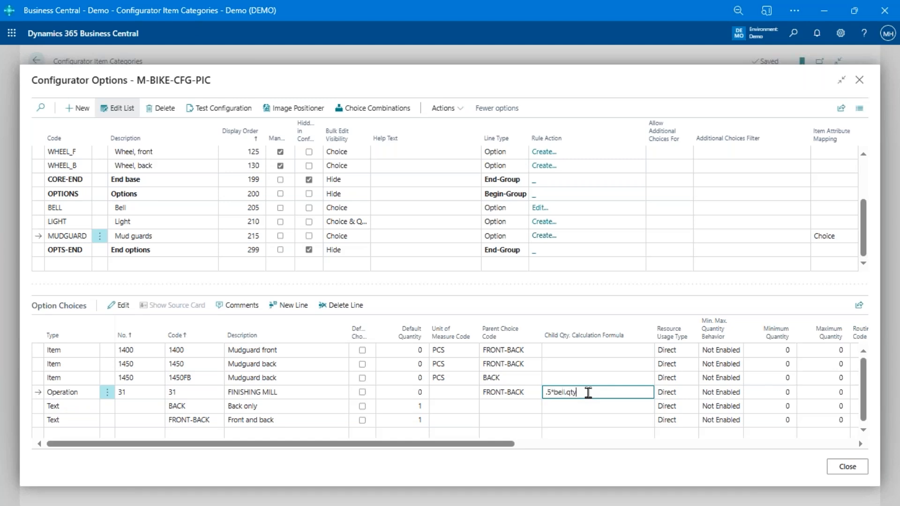
left_click_drag(588, 392, 546, 393)
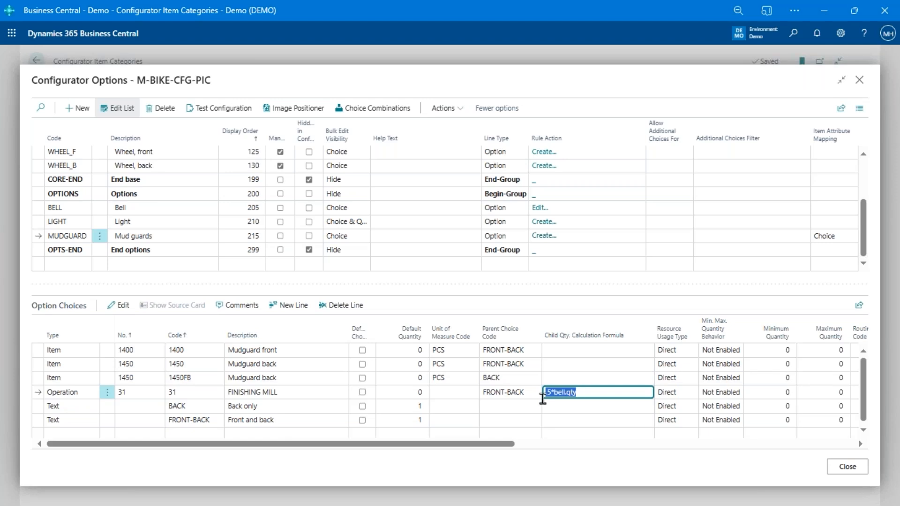
left_click(550, 394)
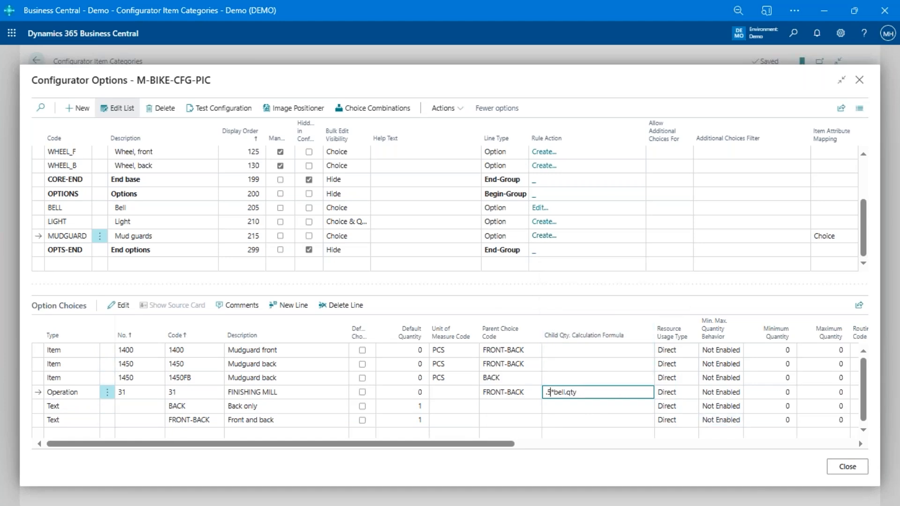
Switch to the browser's Insight Works Expression Evaluator knowledge base article and examine the table of supported formulas
left_click_drag(240, 129, 243, 127)
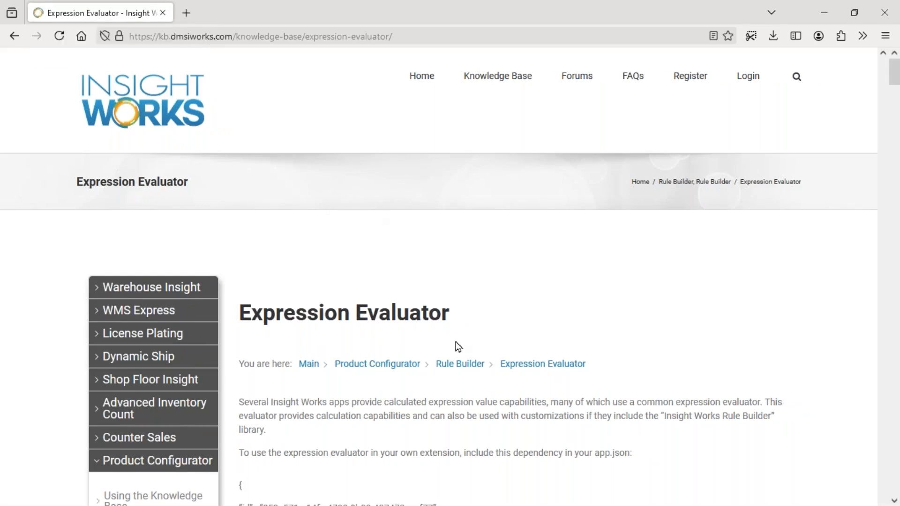
scroll(460, 343, "down", 5)
scroll(460, 339, "down", 7)
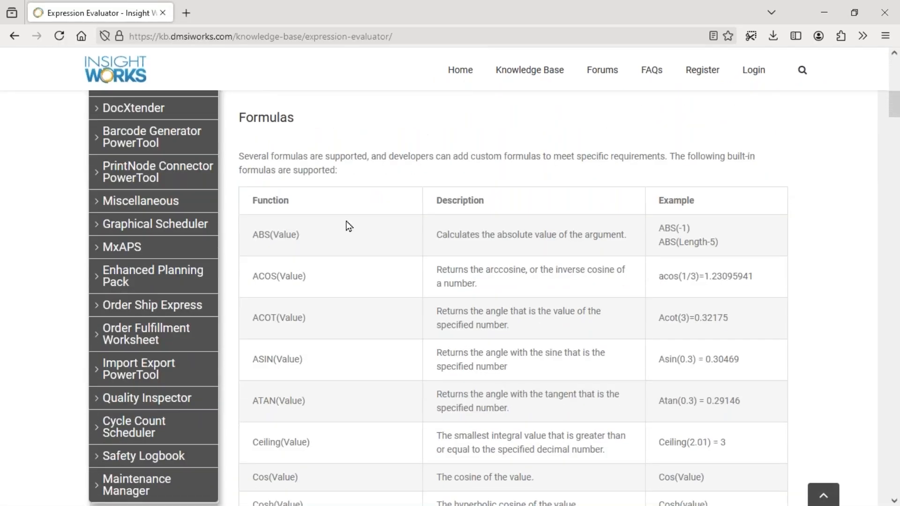
Read through the supported formulas table from the ABS and trigonometric functions to the rounding functions
scroll(343, 234, "down", 3)
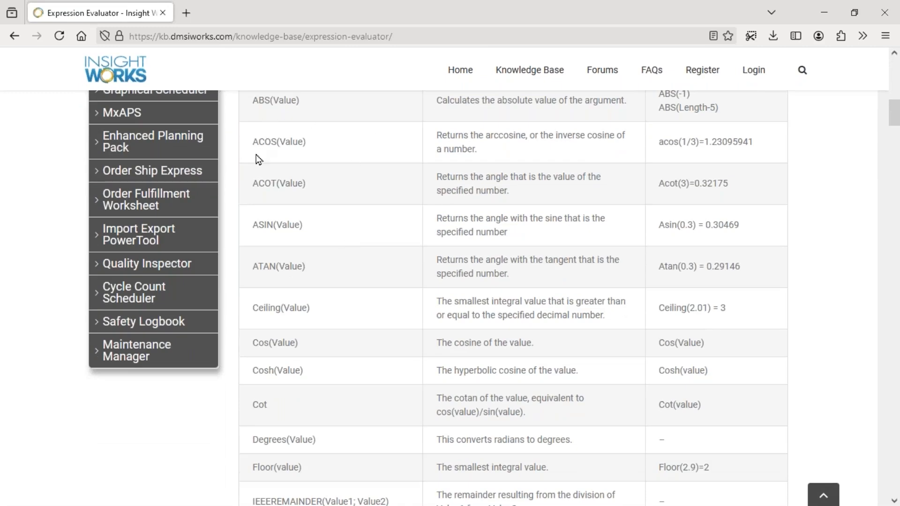
scroll(346, 232, "down", 2)
scroll(346, 232, "down", 2)
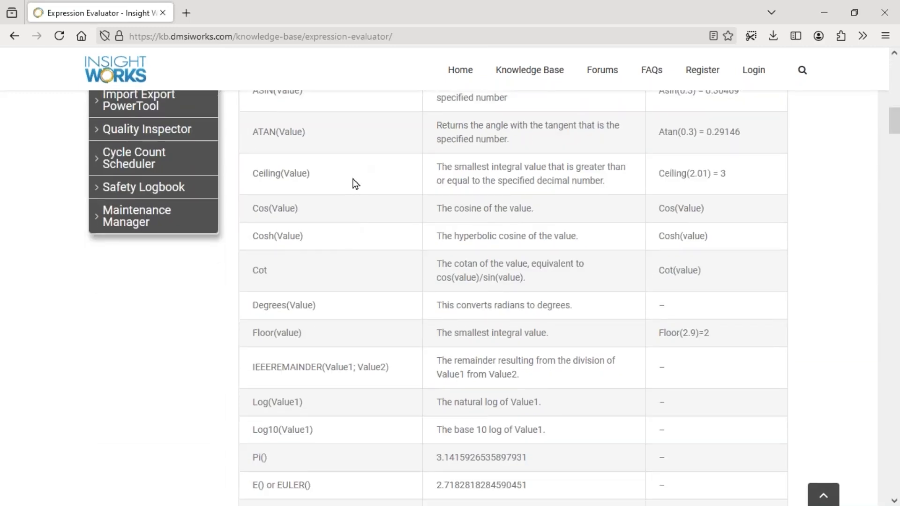
scroll(354, 185, "down", 3)
scroll(353, 185, "down", 6)
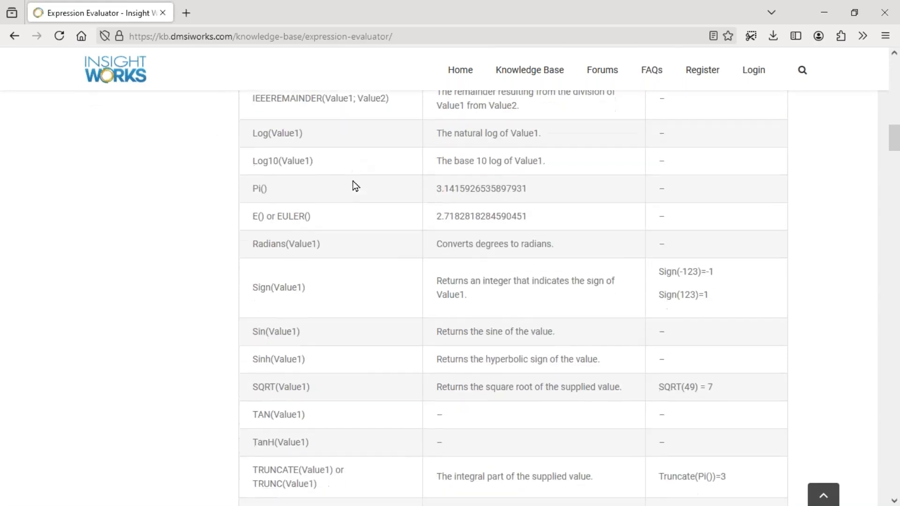
scroll(356, 254, "down", 4)
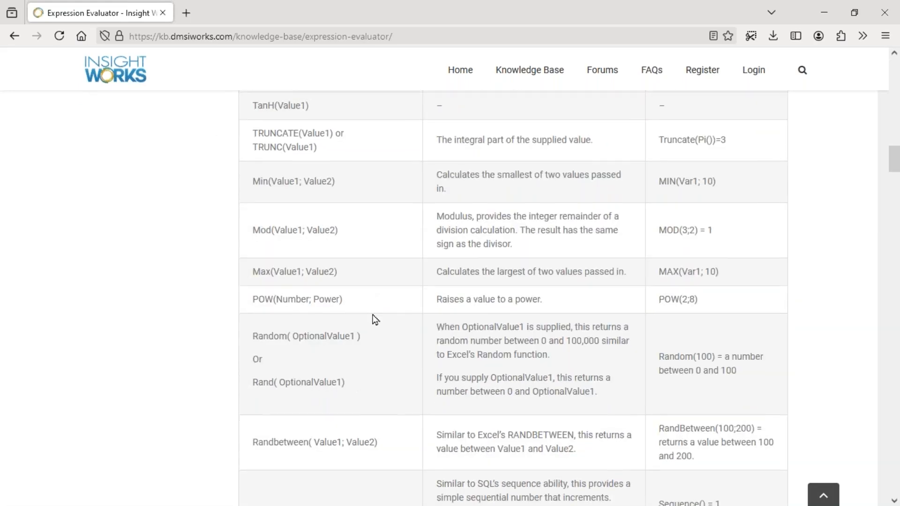
scroll(373, 317, "down", 4)
scroll(401, 324, "down", 5)
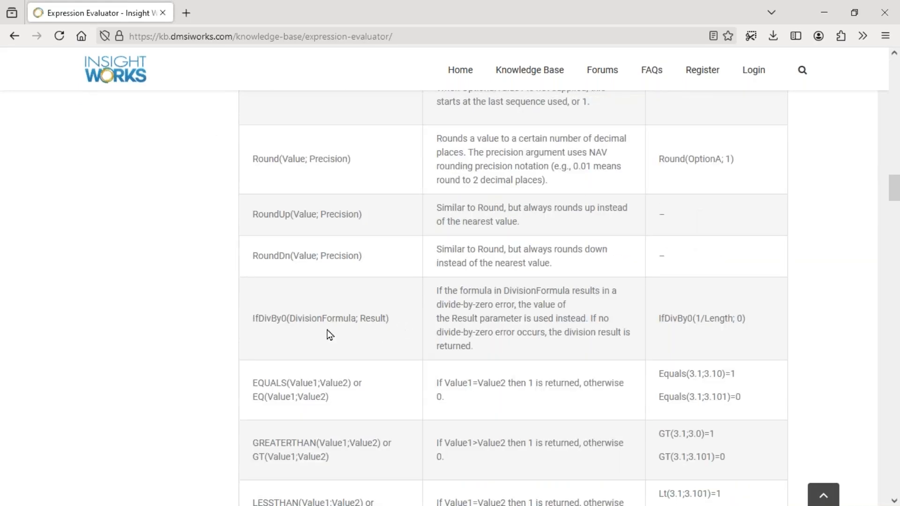
Examine the EQUALS, GREATERTHAN, LESSTHAN, IF and custom function entries of the formulas table
scroll(310, 329, "down", 4)
left_click_drag(357, 382, 248, 376)
left_click(420, 411)
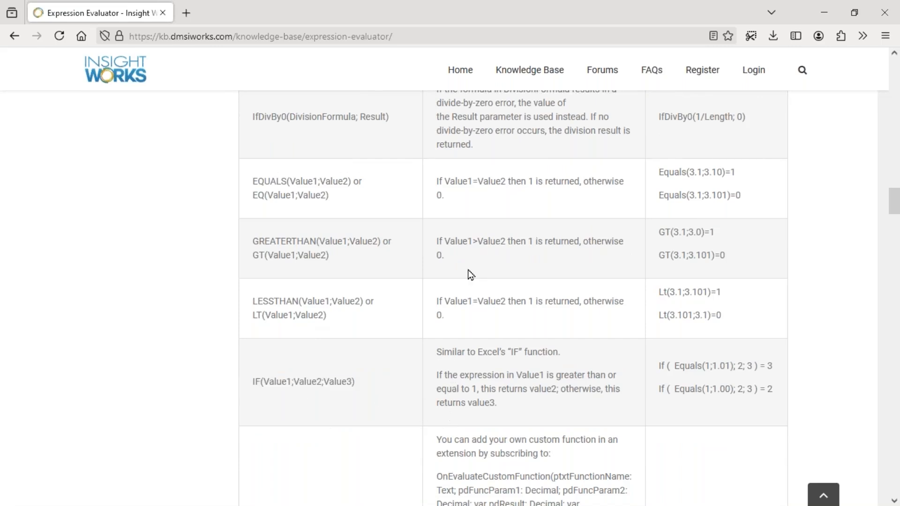
scroll(471, 275, "down", 4)
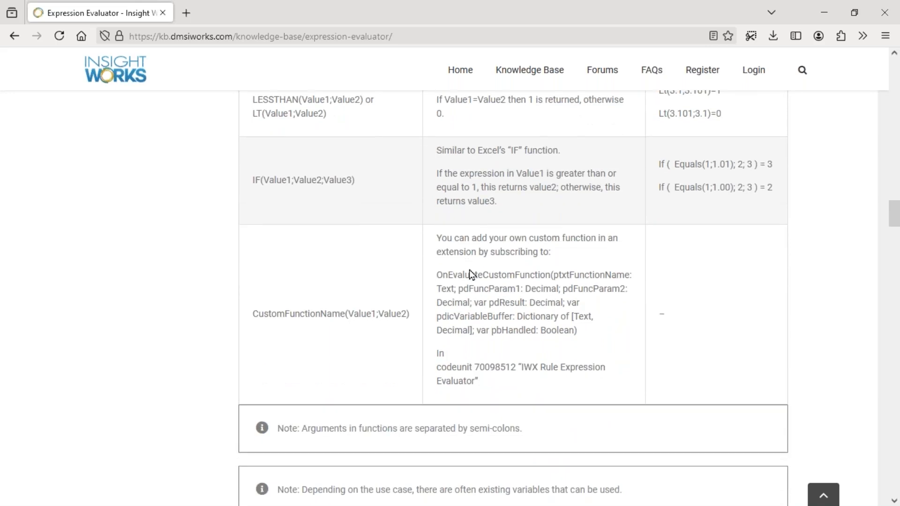
scroll(471, 275, "up", 4)
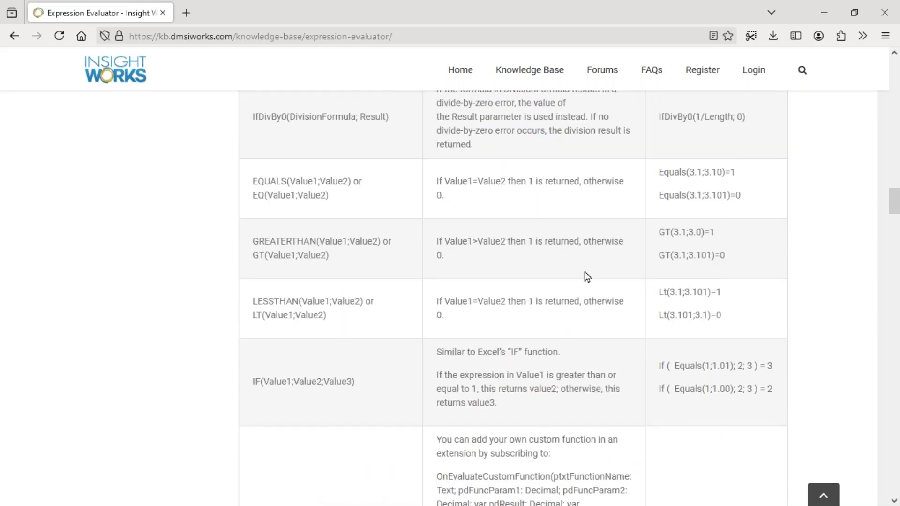
scroll(584, 274, "up", 5)
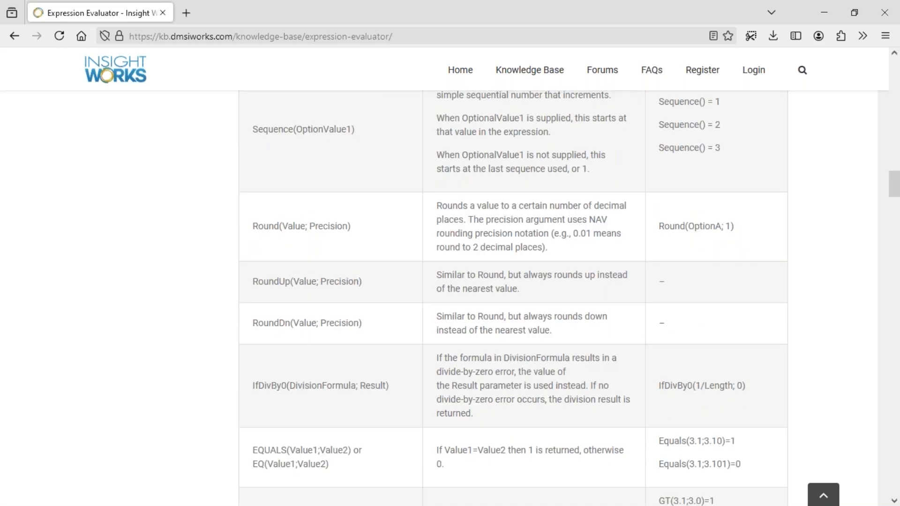
Switch back to Business Central and set the FINISHING MILL operation's child quantity calculation formula to 1
left_click(823, 12)
left_click(588, 395)
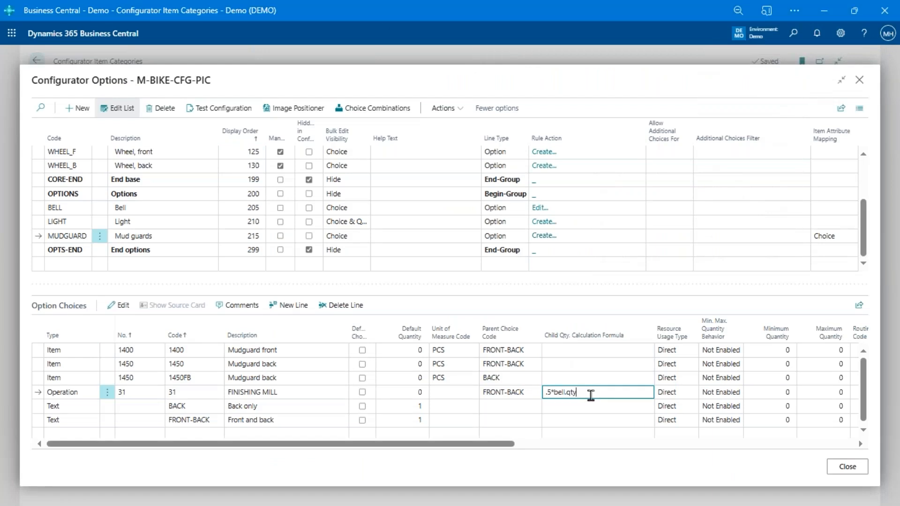
left_click_drag(590, 395, 455, 392)
type("1")
key("Up")
key("Down")
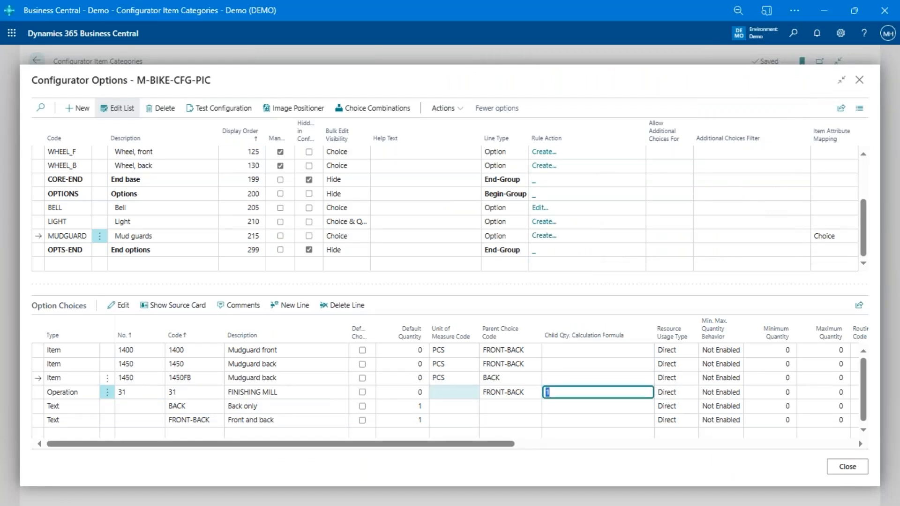
key("shift+Tab")
key("shift+Tab")
key("shift+Tab")
key("shift+Tab")
key("shift+Tab")
key("shift+Tab")
key("shift+Tab")
key("shift+Tab")
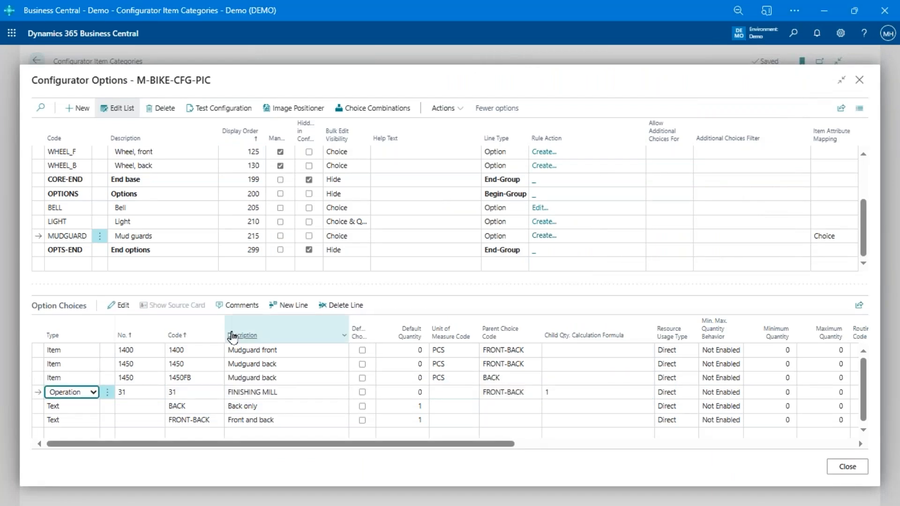
Show the option choices of the Light option and those of the Bell option
left_click(174, 209)
left_click(159, 221)
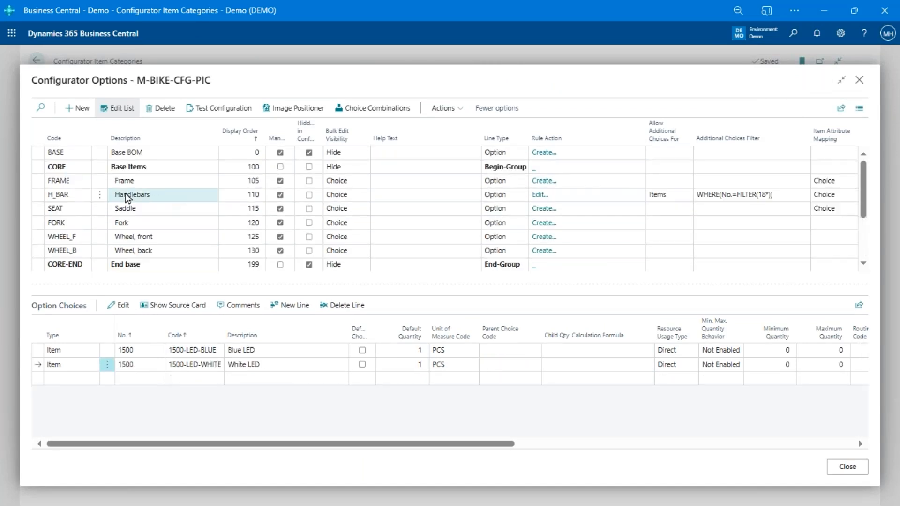
scroll(173, 200, "down", 3)
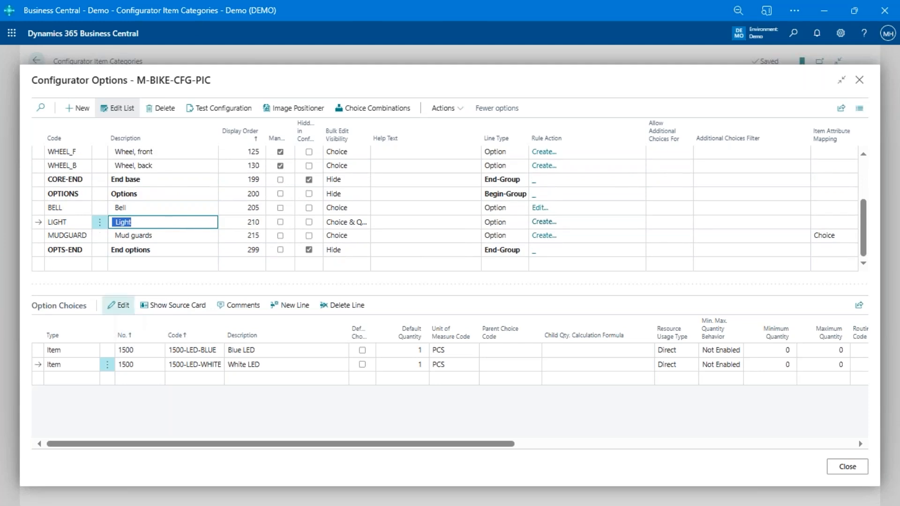
left_click(182, 209)
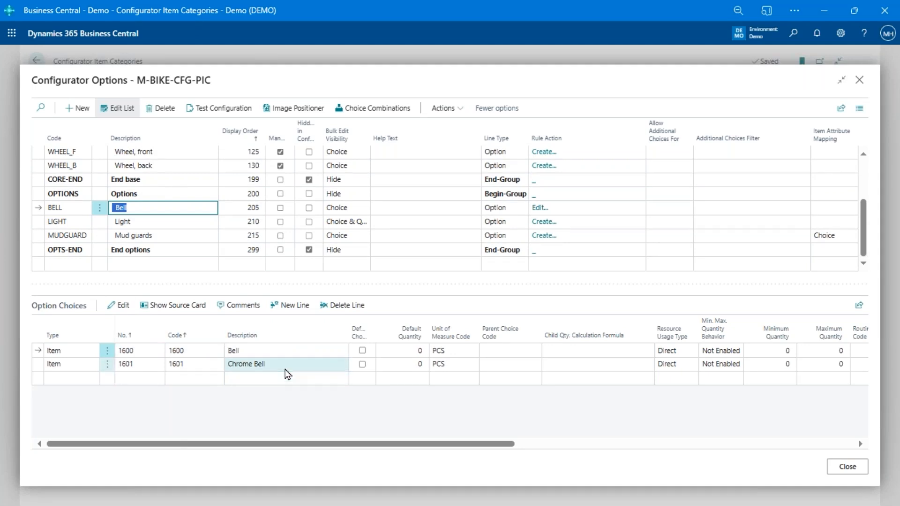
Open the Handlebars option's rule for editing and show the actions of its first EXECUTE WHILE TRUE (MATCH ALL) group
scroll(207, 227, "up", 3)
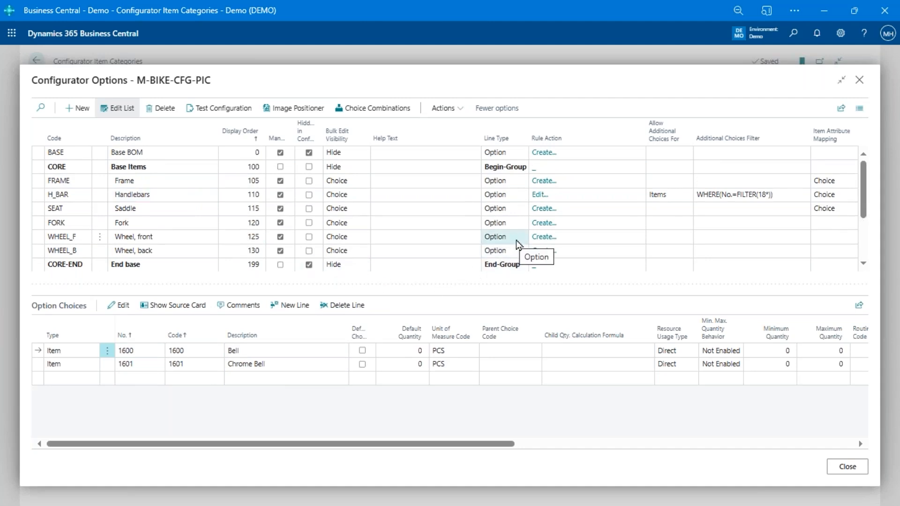
left_click(544, 201)
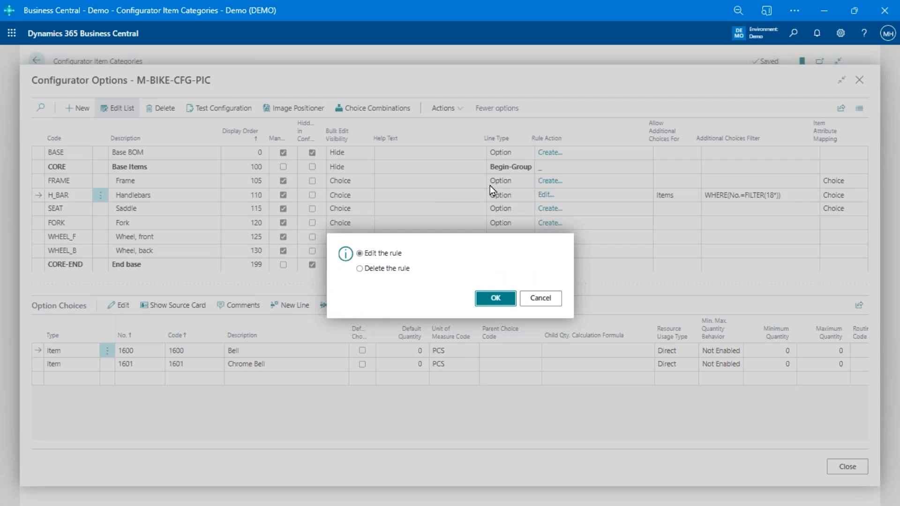
key("Return")
left_click(205, 167)
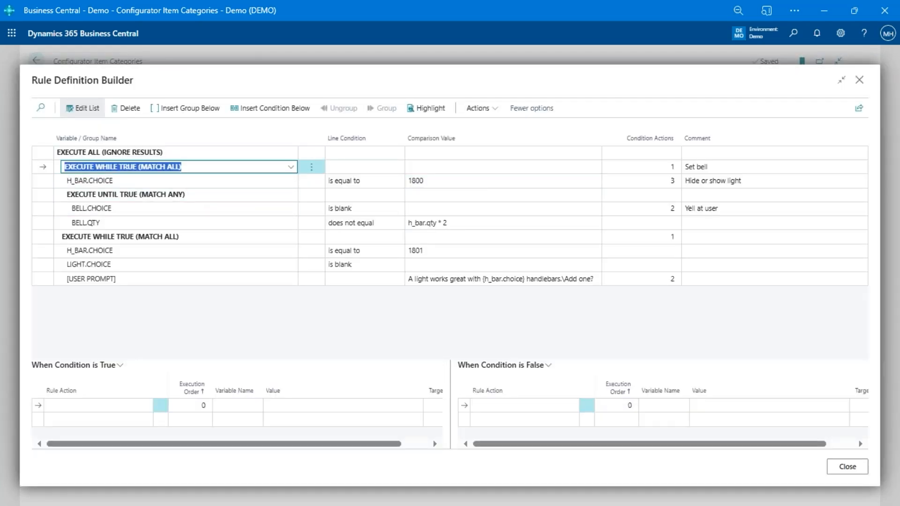
left_click(172, 156)
left_click(173, 168)
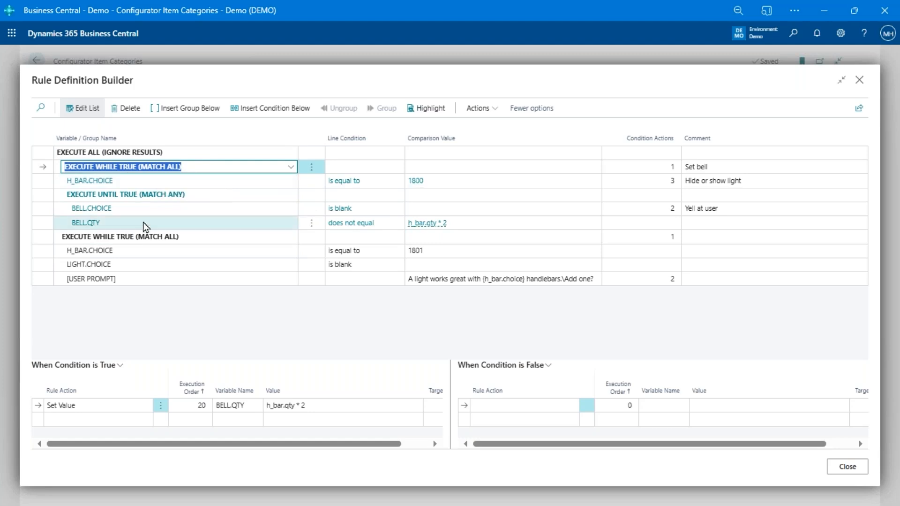
Select the EXECUTE UNTIL TRUE (MATCH ANY) group and review the rule's conditions written out as an IF expression
left_click(190, 196)
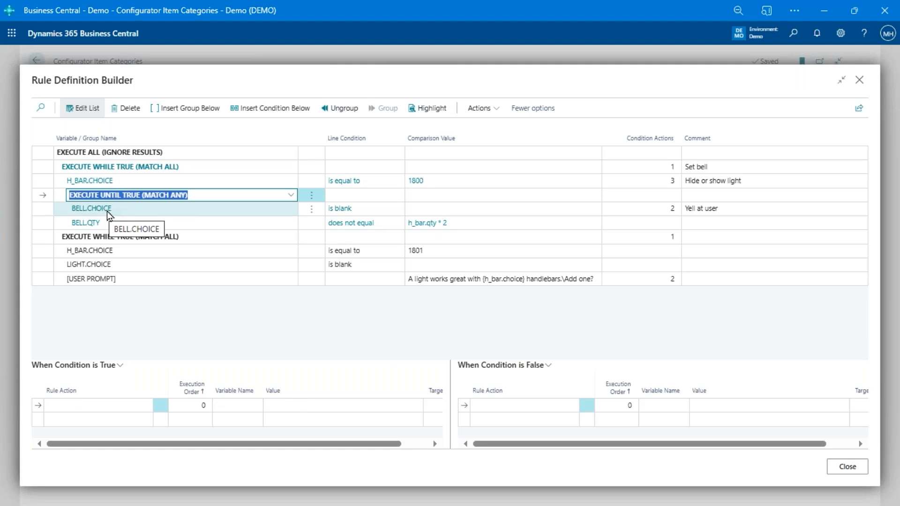
left_click(495, 108)
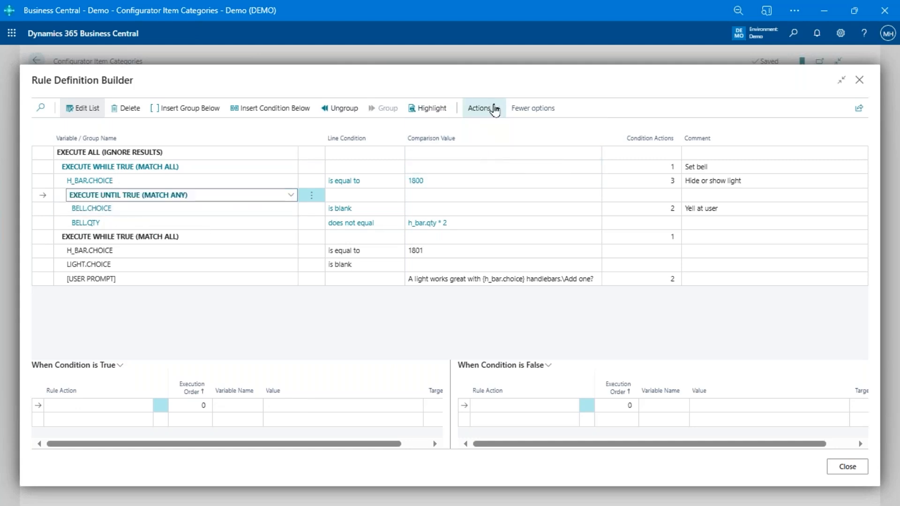
mouse_move(466, 128)
left_click(558, 130)
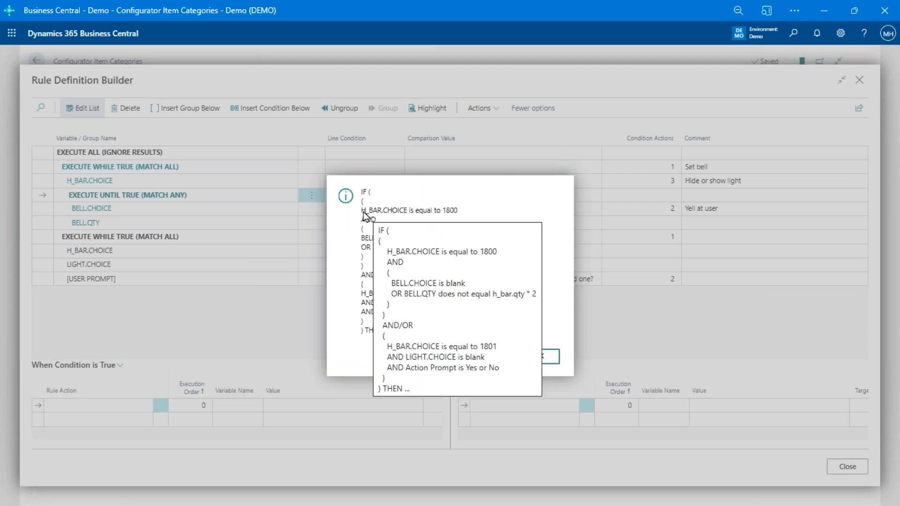
left_click_drag(366, 215, 464, 220)
left_click(430, 229)
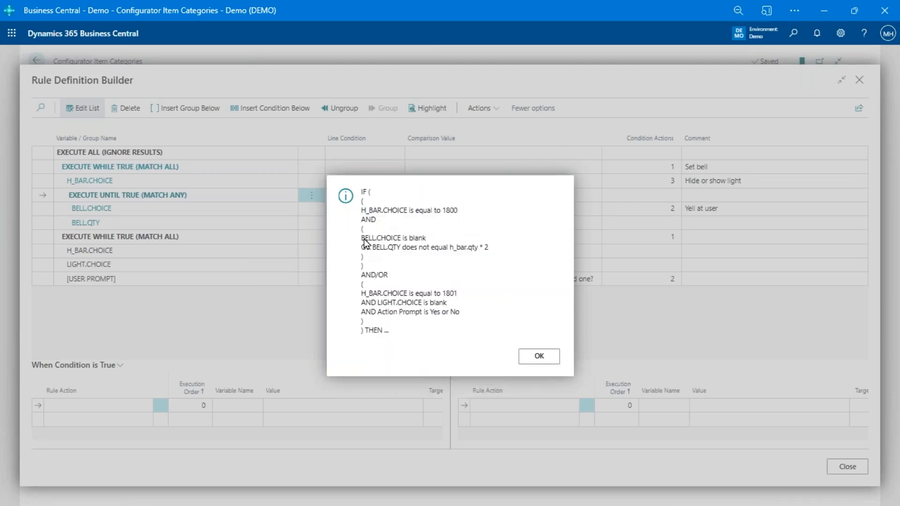
left_click_drag(366, 243, 434, 247)
left_click(364, 256)
left_click(538, 356)
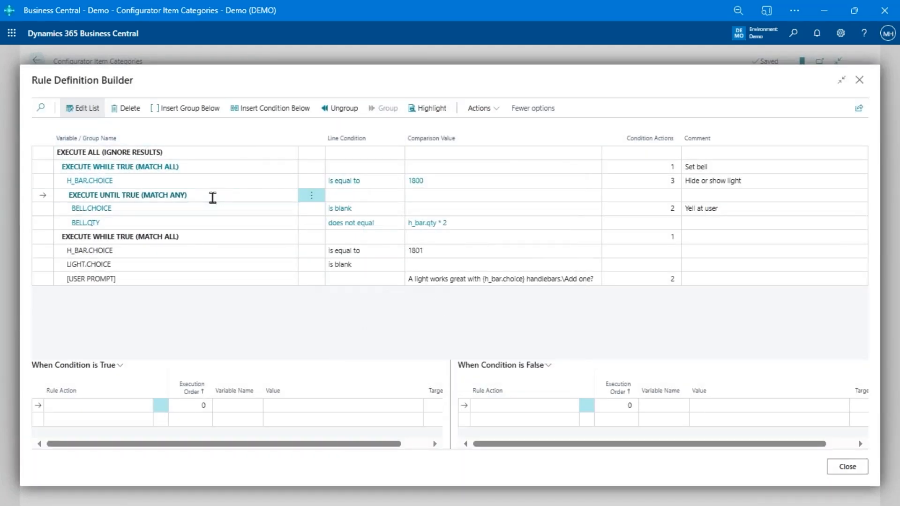
Show the actions of the H_BAR.CHOICE condition for 1800 and browse the variables available for it
left_click(173, 186)
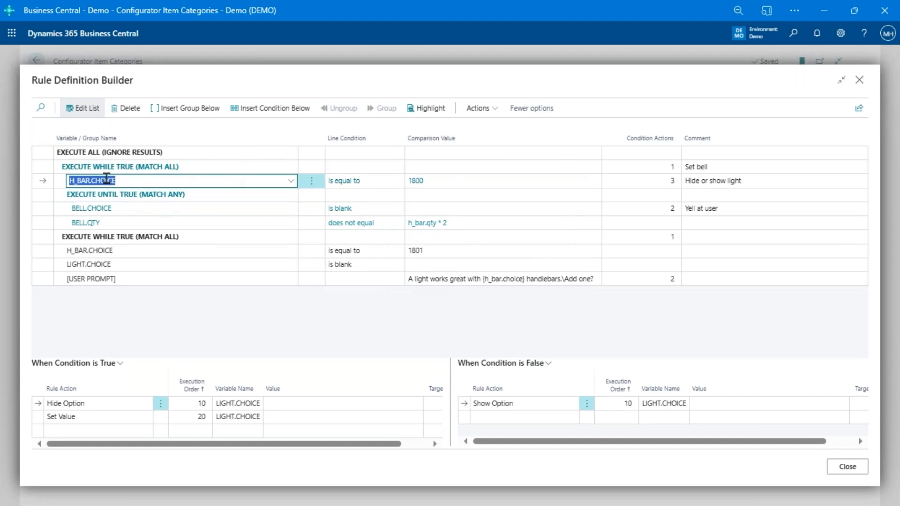
left_click(290, 185)
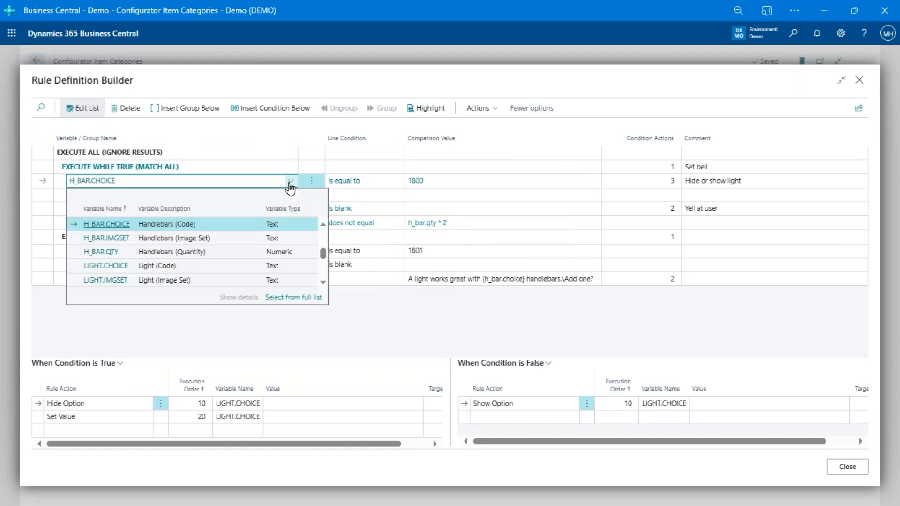
scroll(197, 234, "down", 5)
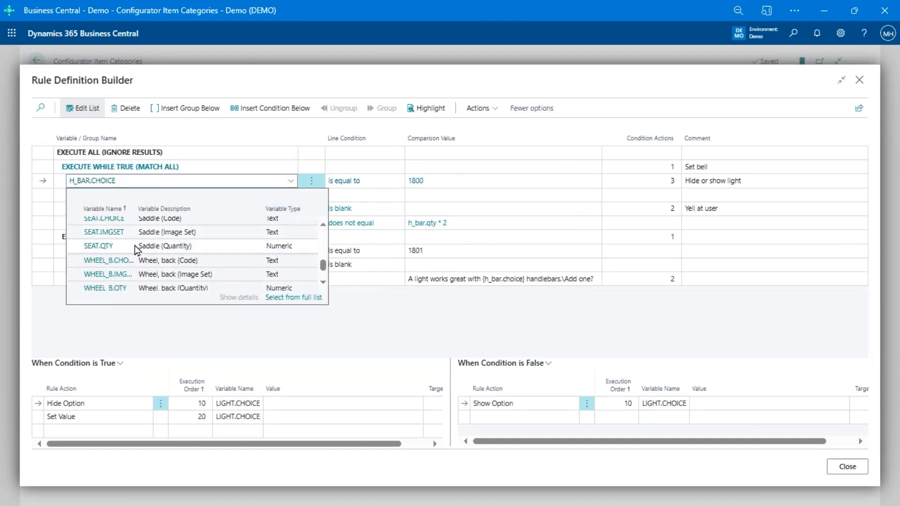
scroll(141, 267, "down", 2)
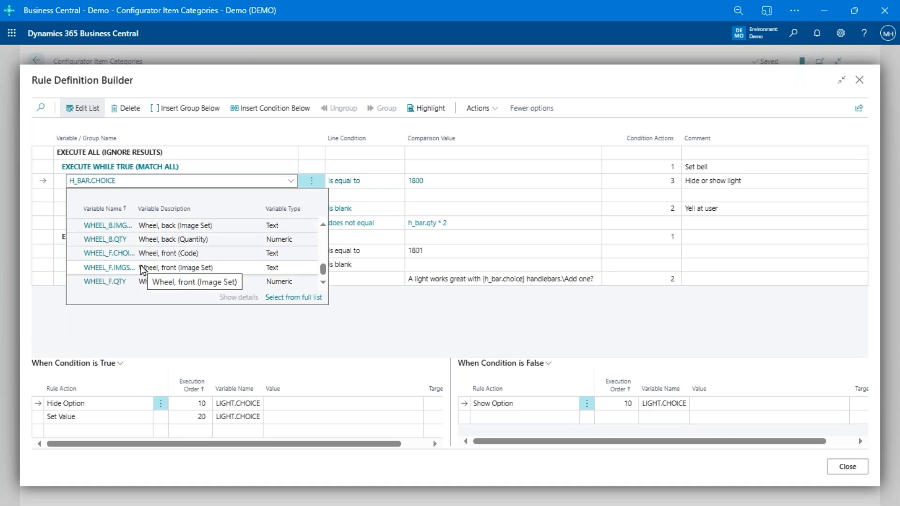
scroll(142, 270, "up", 6)
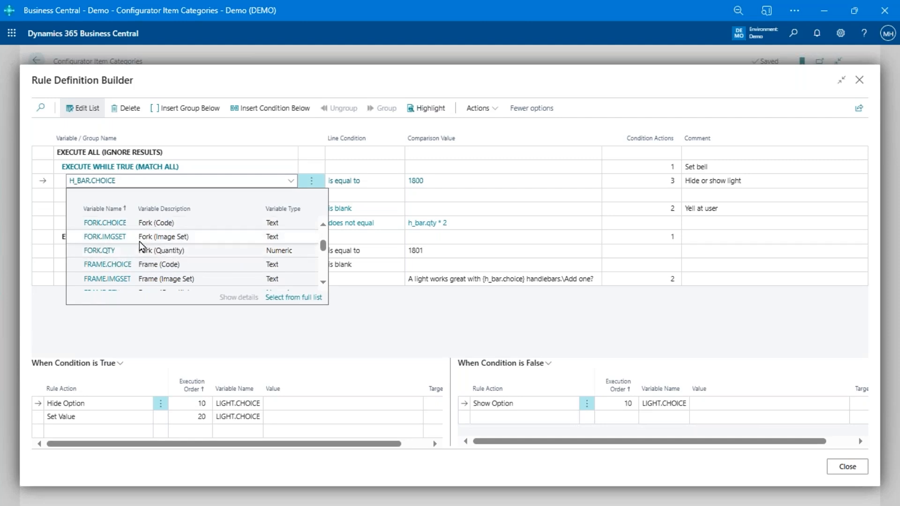
scroll(144, 246, "up", 2)
Review the line conditions and comparison values available for the first H_BAR.CHOICE condition, keeping its current settings
left_click(370, 181)
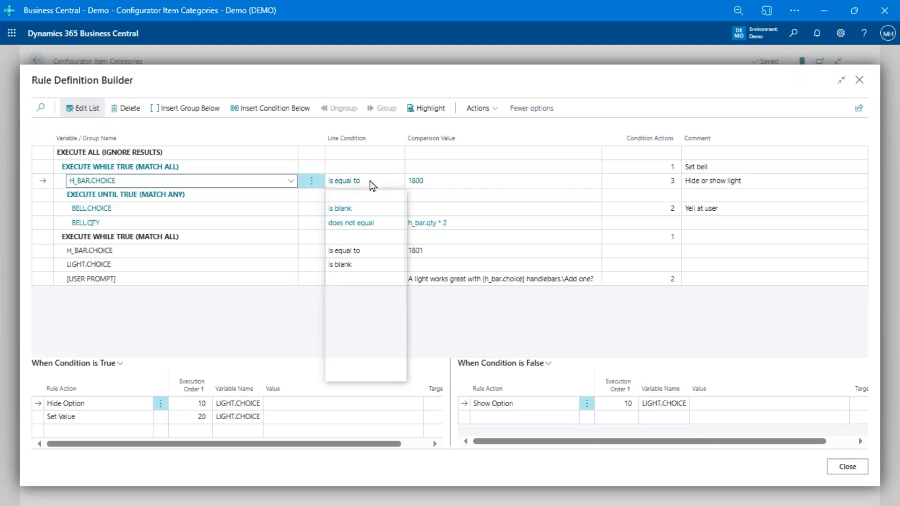
left_click(370, 181)
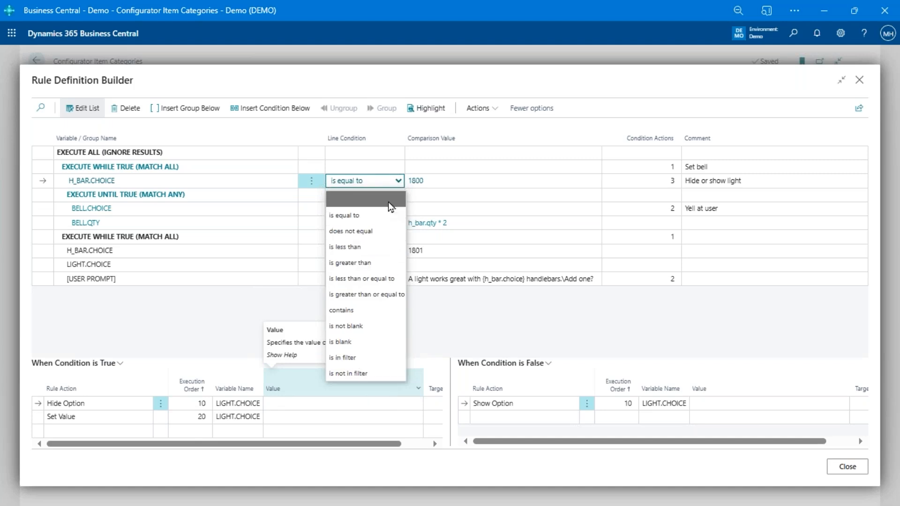
left_click(424, 181)
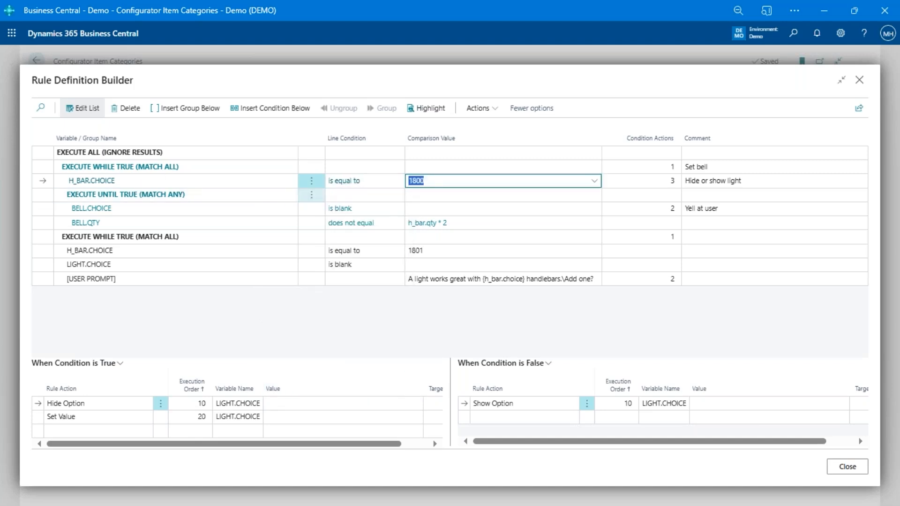
left_click(593, 182)
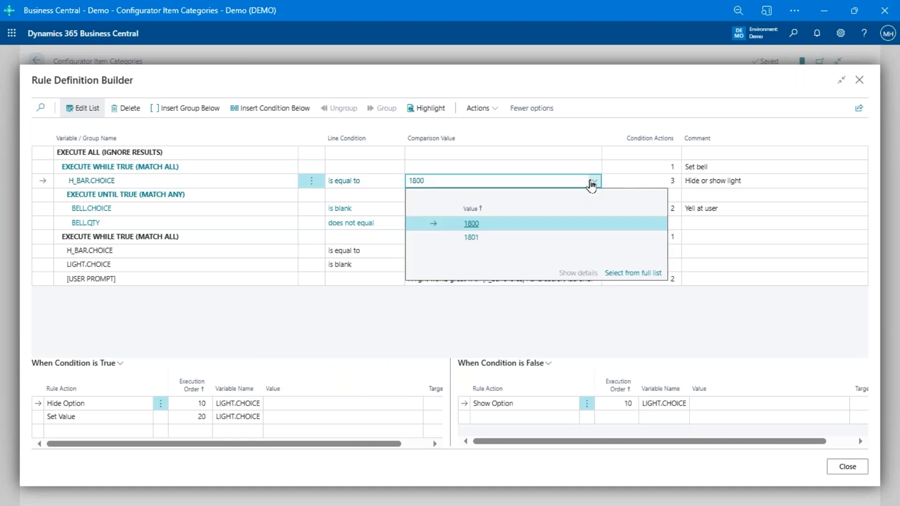
left_click(593, 181)
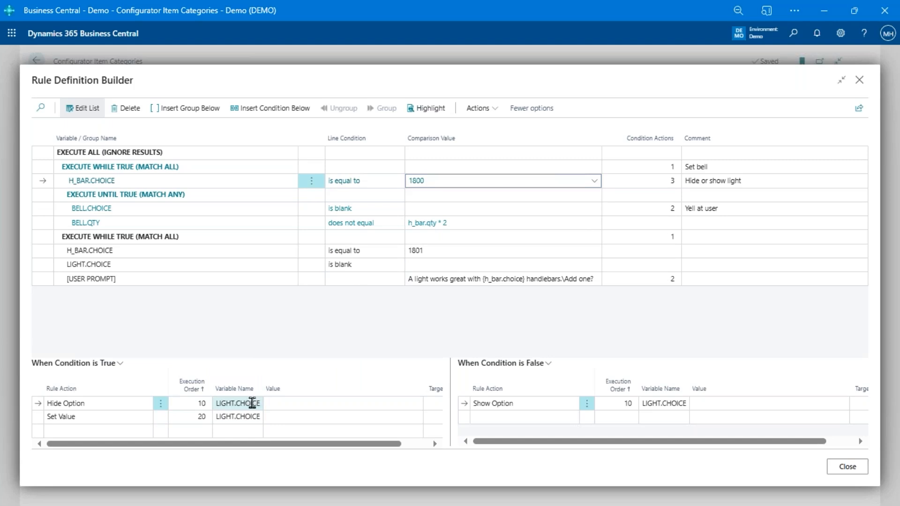
Show the actions of the BELL.CHOICE is blank condition and examine its Message and Set Value entries
left_click(190, 210)
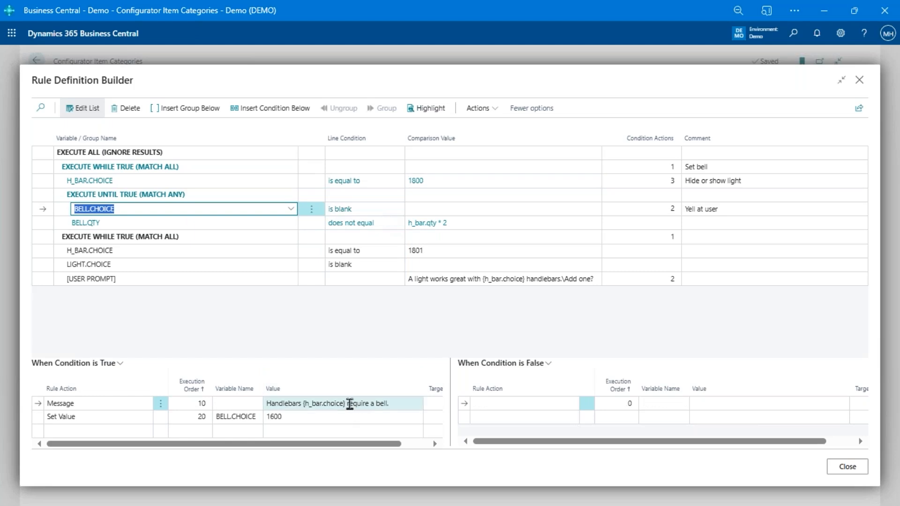
left_click(350, 404)
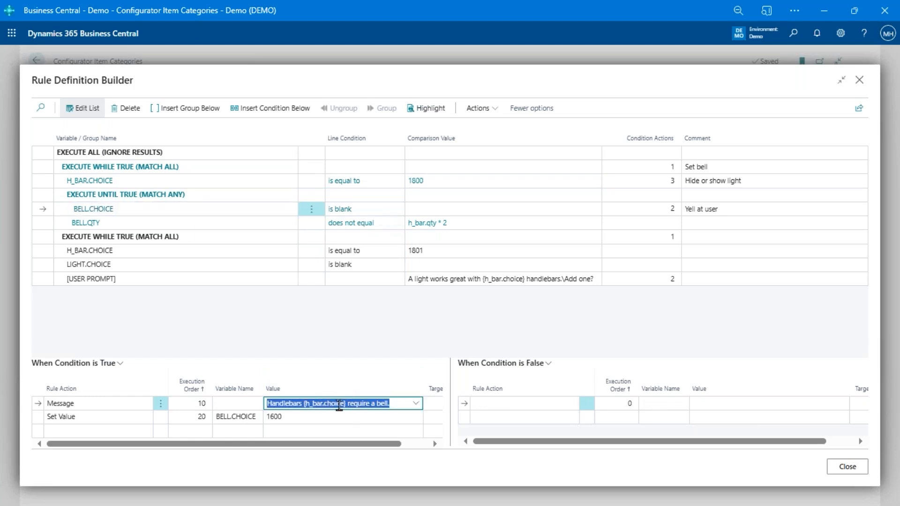
left_click(351, 404)
left_click(317, 417)
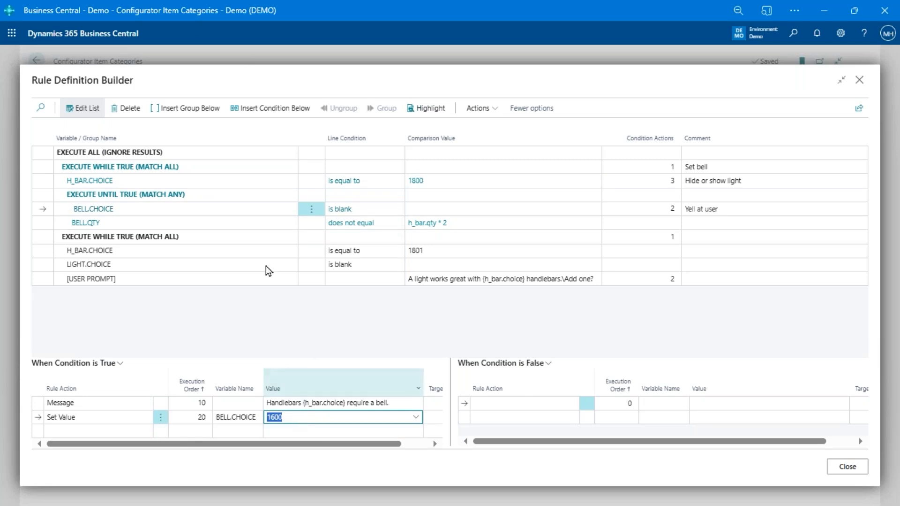
Examine the BELL.QTY comparison formula and the Set Value action of the first EXECUTE WHILE TRUE (MATCH ALL) group
left_click(457, 230)
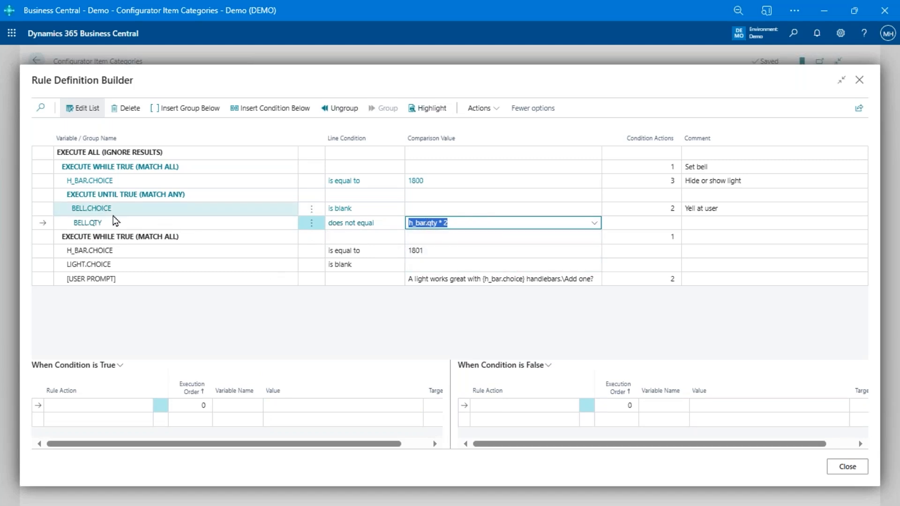
left_click(426, 222)
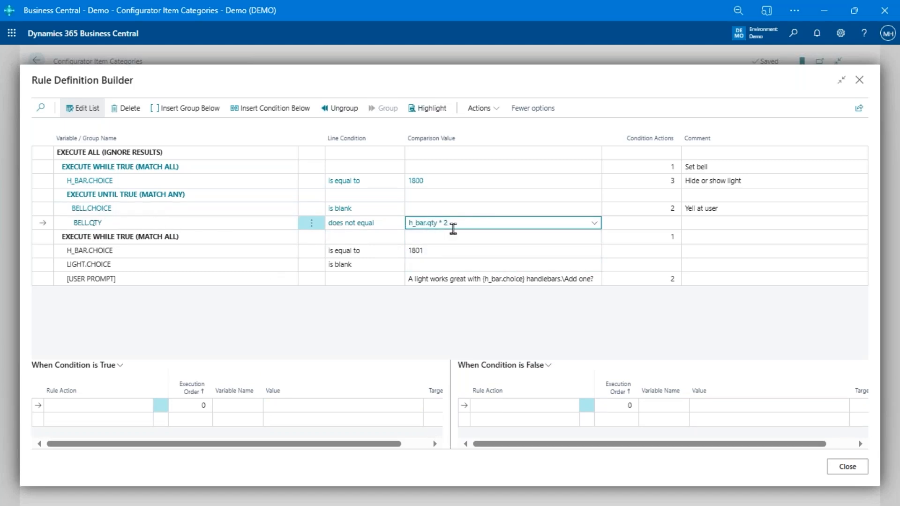
left_click(592, 173)
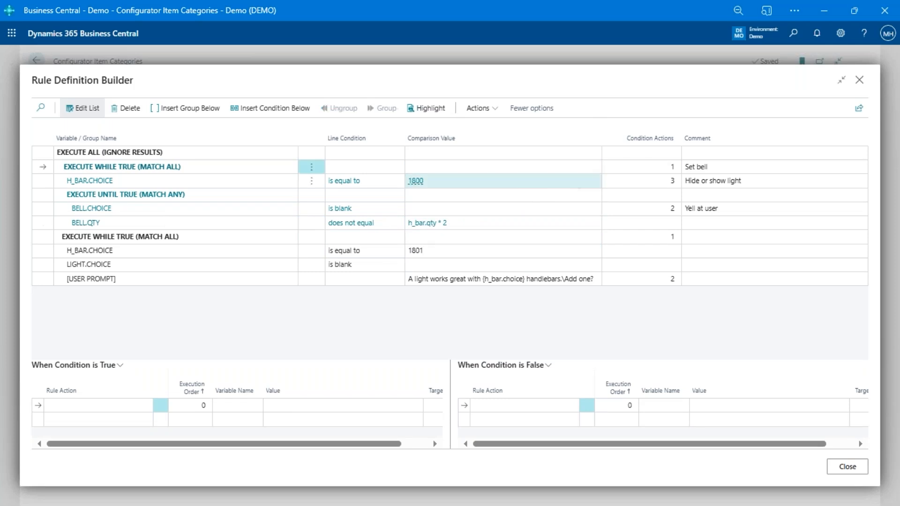
left_click(310, 405)
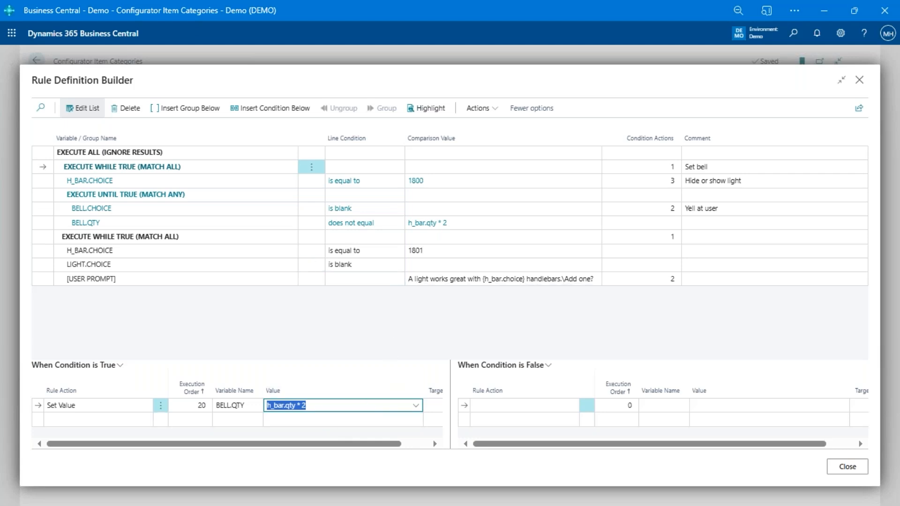
Review the second EXECUTE WHILE TRUE group's handlebar, light and user prompt conditions, and close the rule definition
left_click(183, 251)
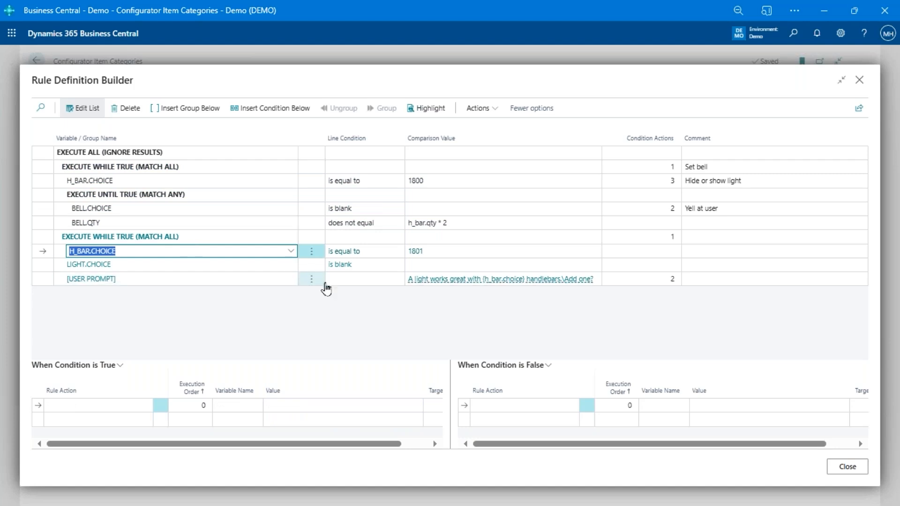
left_click(444, 250)
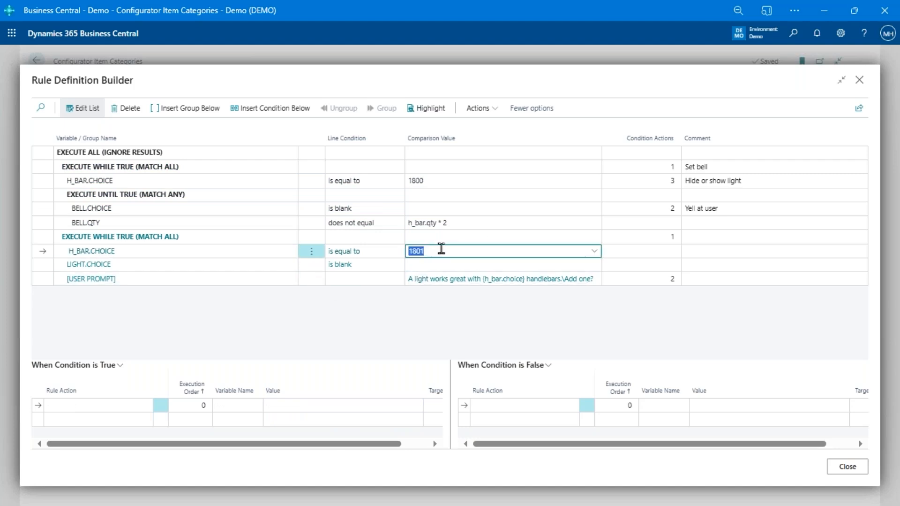
left_click(176, 265)
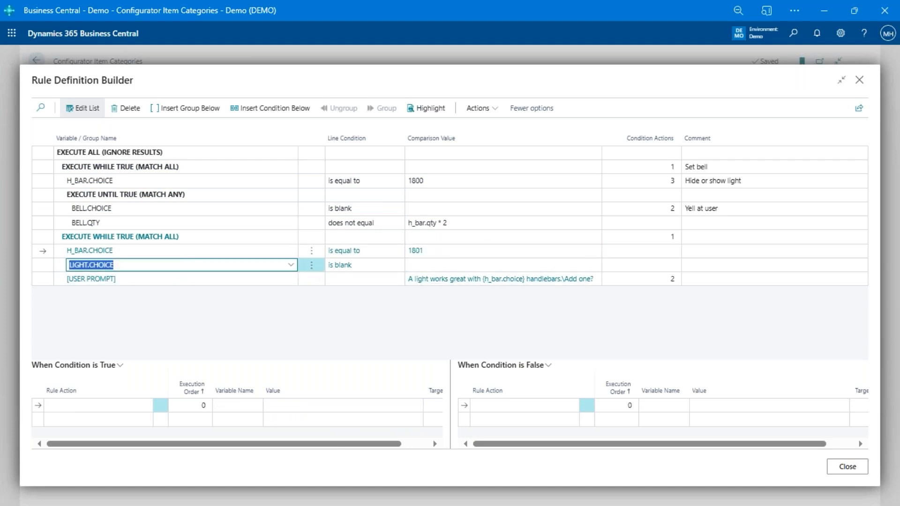
left_click(494, 280)
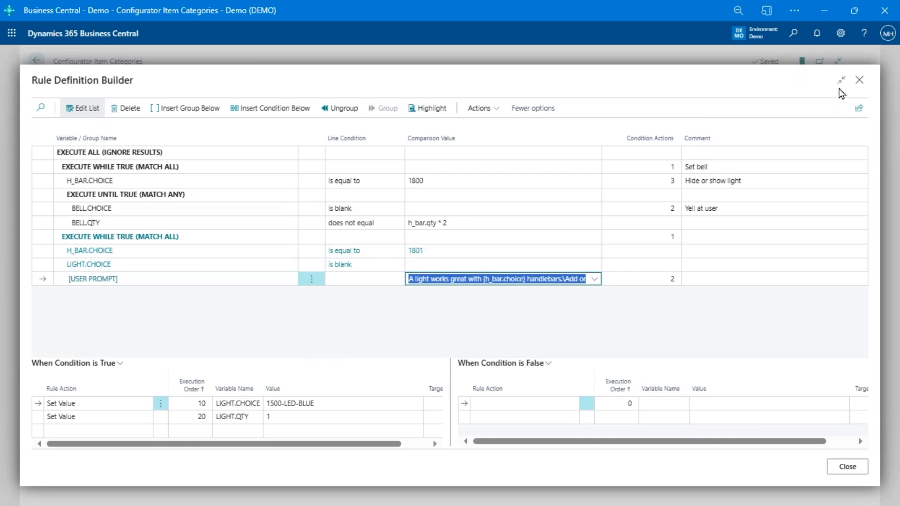
left_click(861, 80)
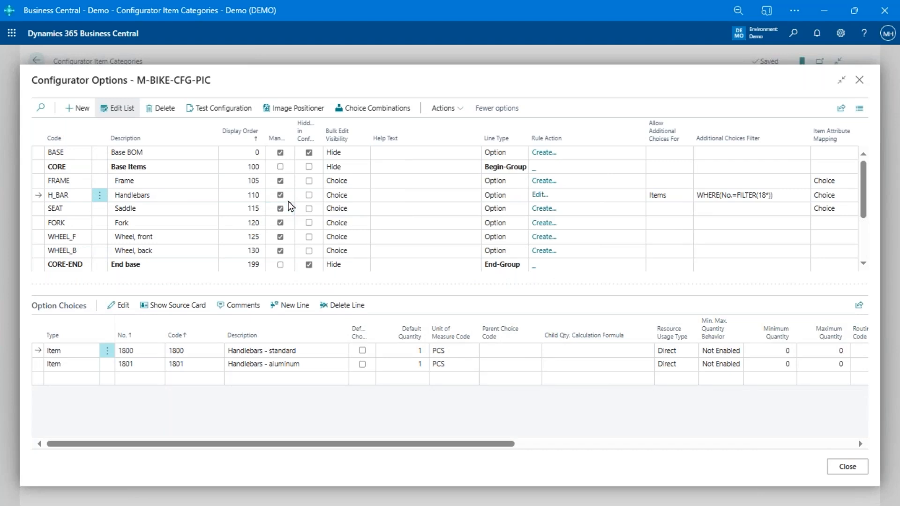
Review the option choices of the Frame, Mud guards and Bell options
left_click(179, 185)
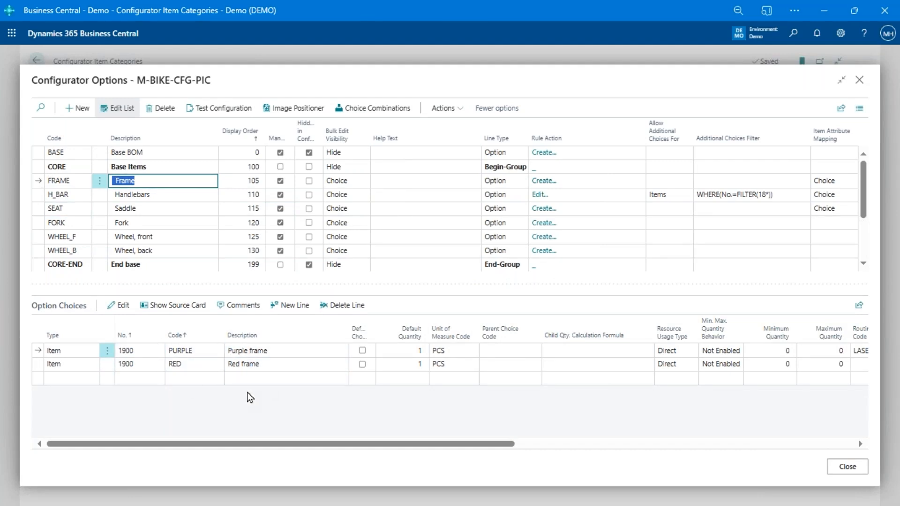
scroll(209, 252, "down", 2)
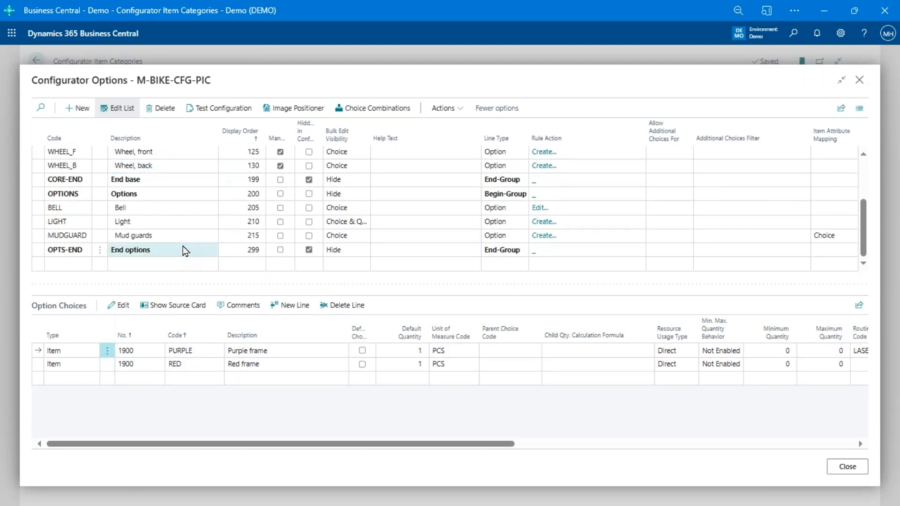
left_click(181, 235)
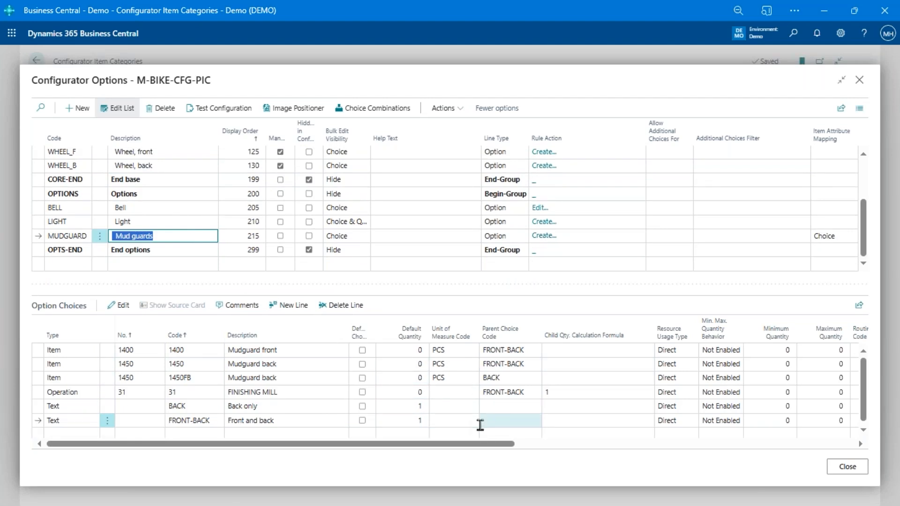
left_click(299, 364)
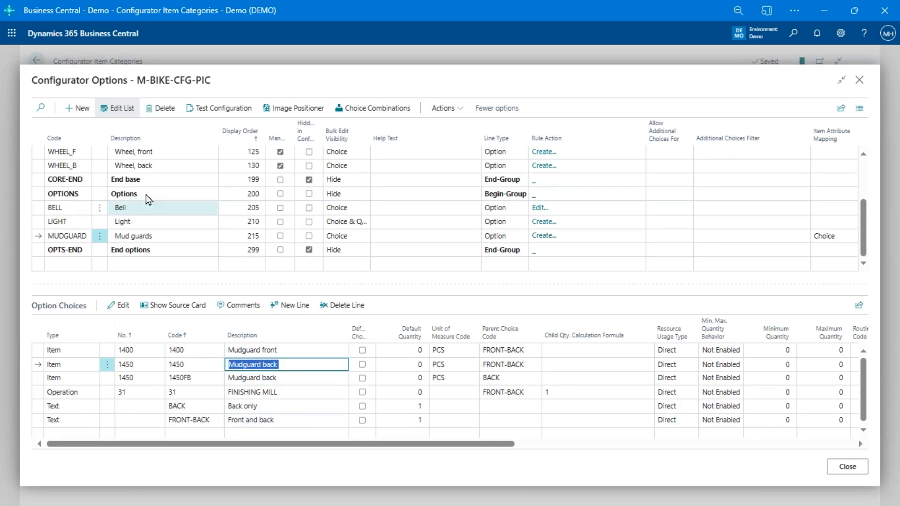
left_click(135, 210)
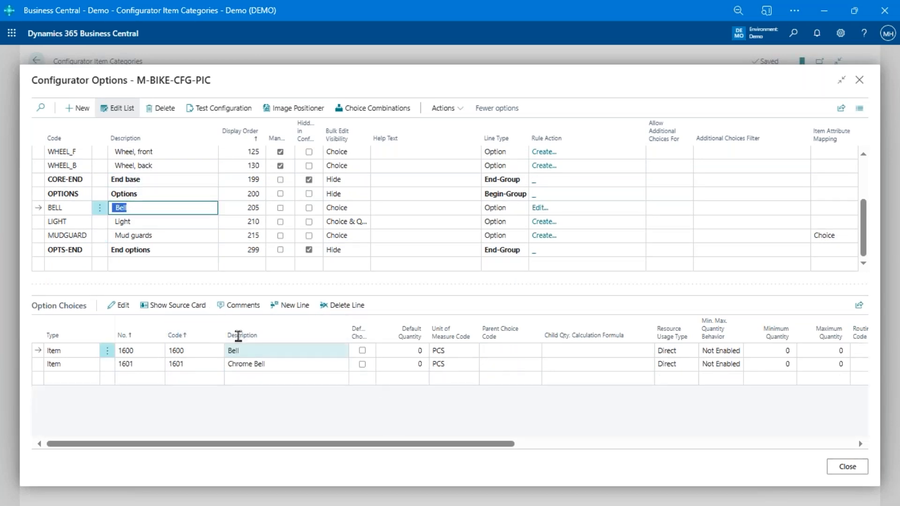
Open the card of the Bell option's choice 1600 and examine its Description and Ext. Text Template fields
left_click(123, 310)
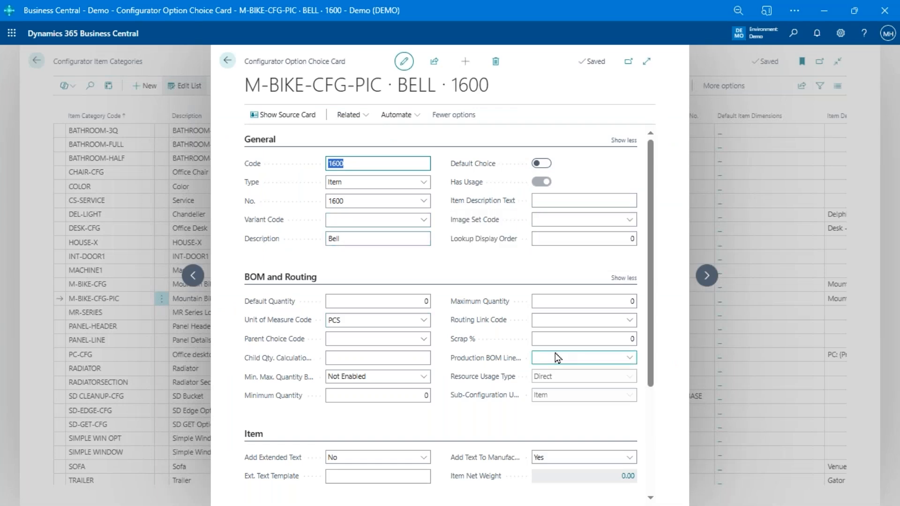
scroll(557, 357, "down", 2)
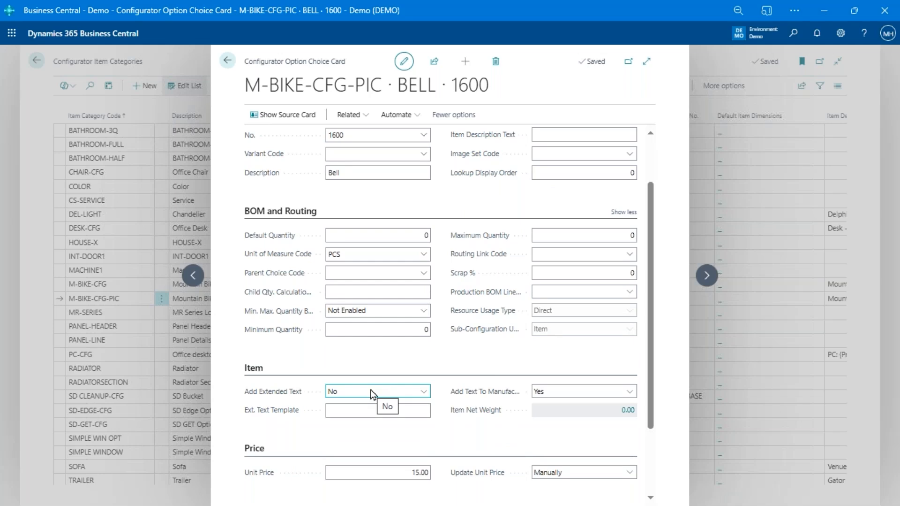
left_click(364, 407)
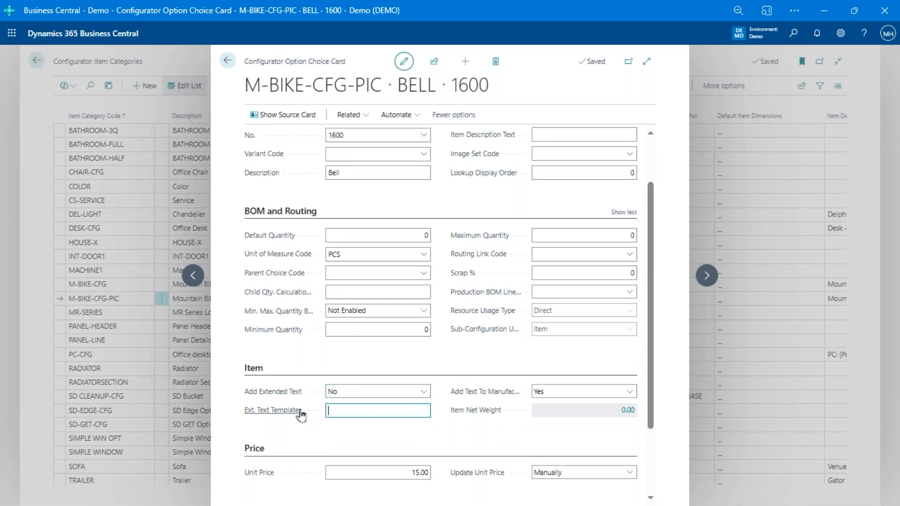
mouse_move(294, 417)
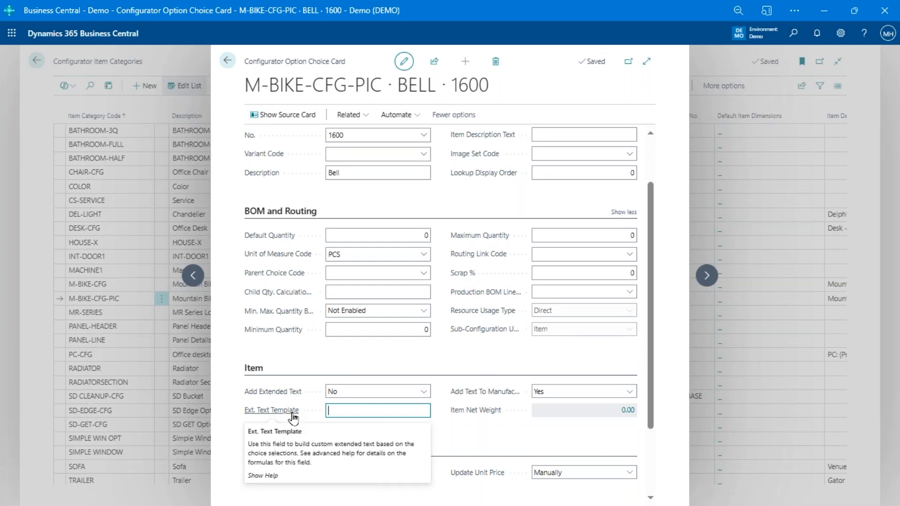
scroll(374, 169, "up", 3)
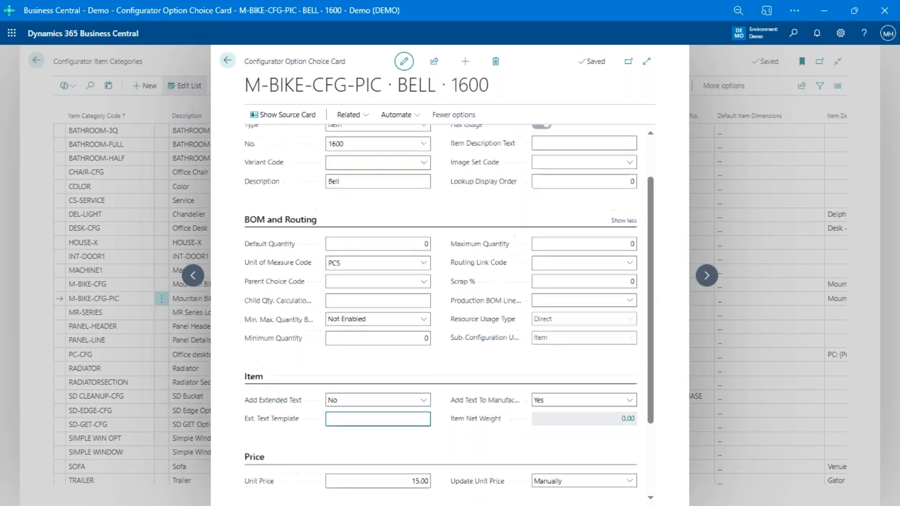
left_click(380, 237)
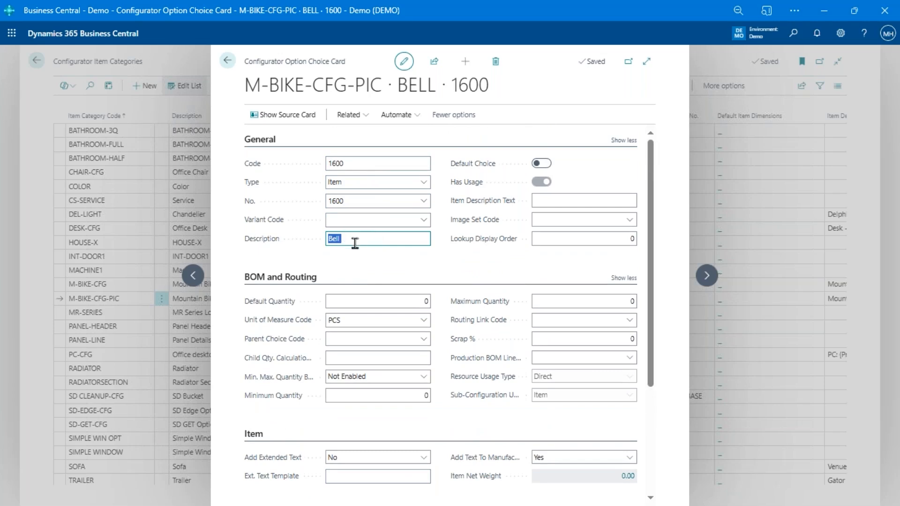
scroll(350, 239, "down", 5)
left_click(362, 344)
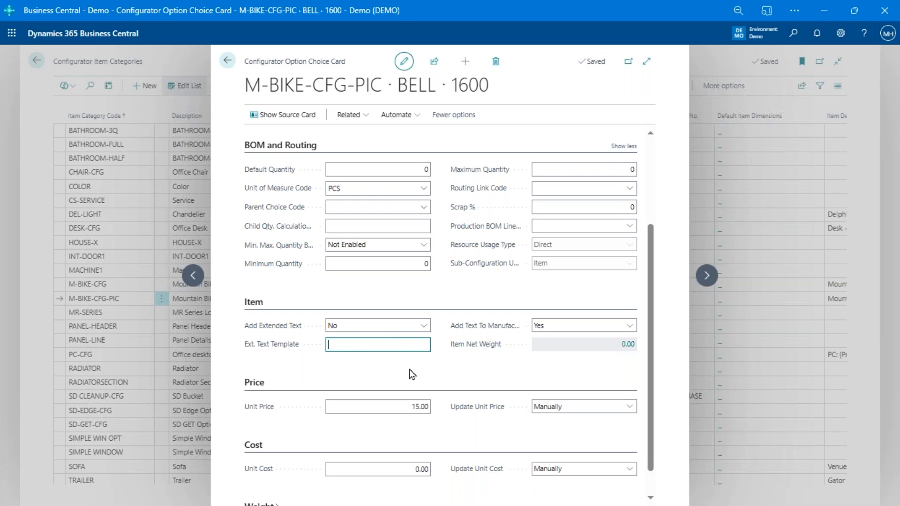
scroll(412, 373, "up", 5)
Open the comments of Bell choice 1600 and set the first line's comment type to Routing Line
left_click(357, 111)
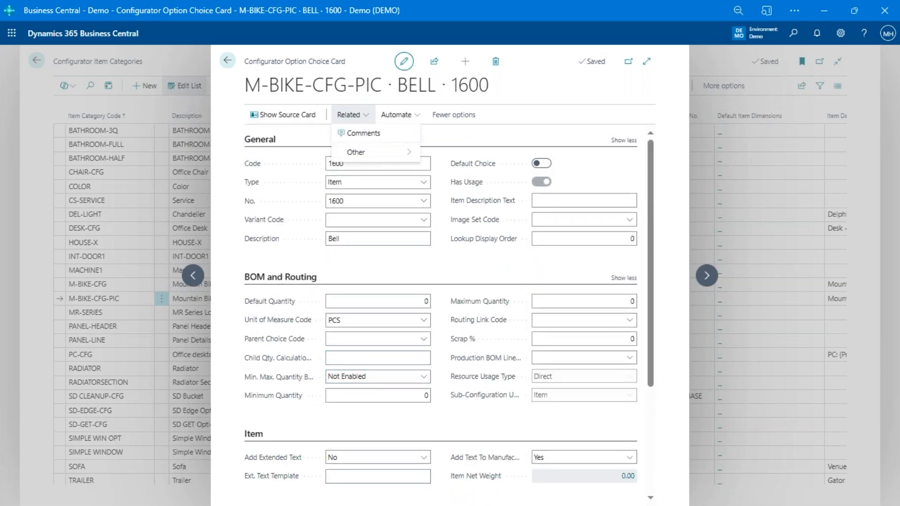
left_click(361, 127)
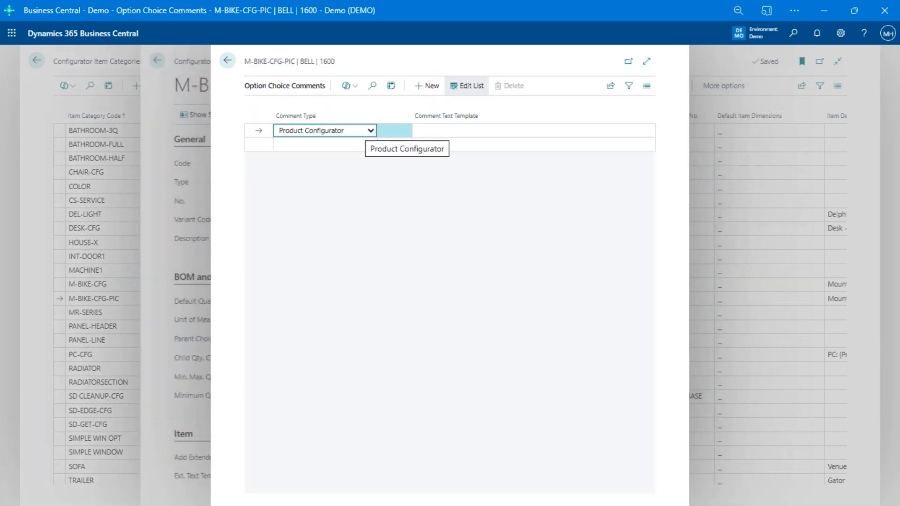
left_click(370, 130)
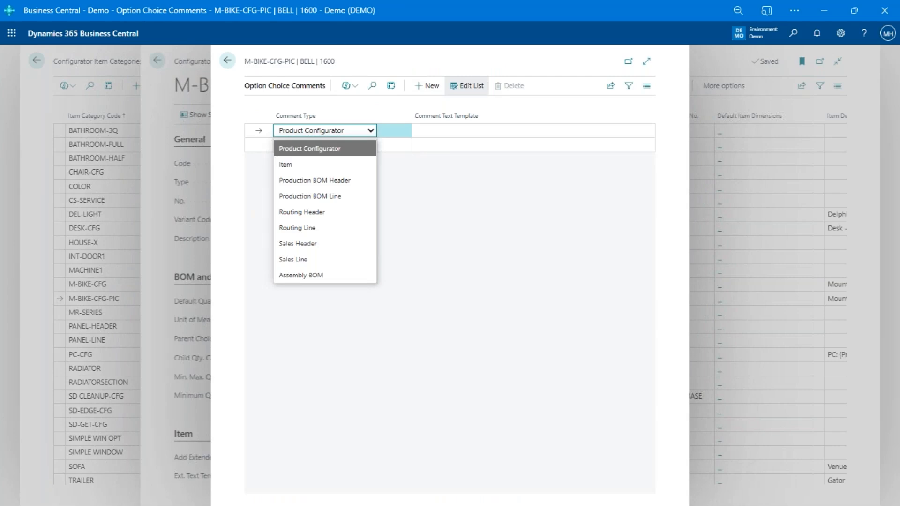
left_click(321, 230)
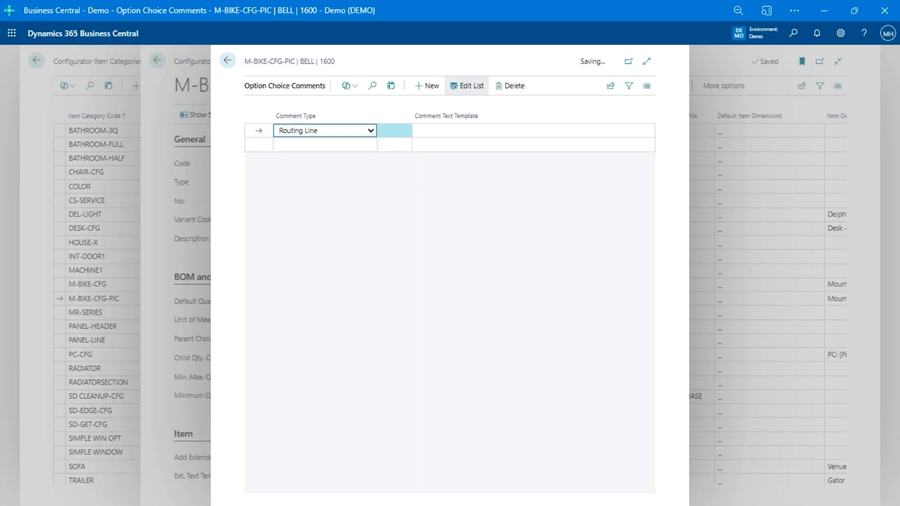
Enter "Cut to {h_bar.qty}/2" as the Routing Line comment's text template and clear it again
left_click(499, 146)
left_click(504, 130)
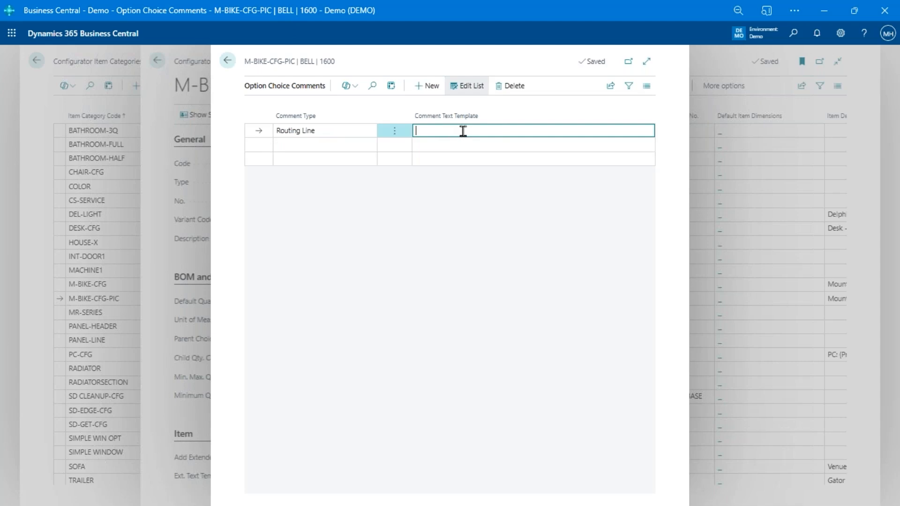
type("Cut to {H_bar.qty}/2")
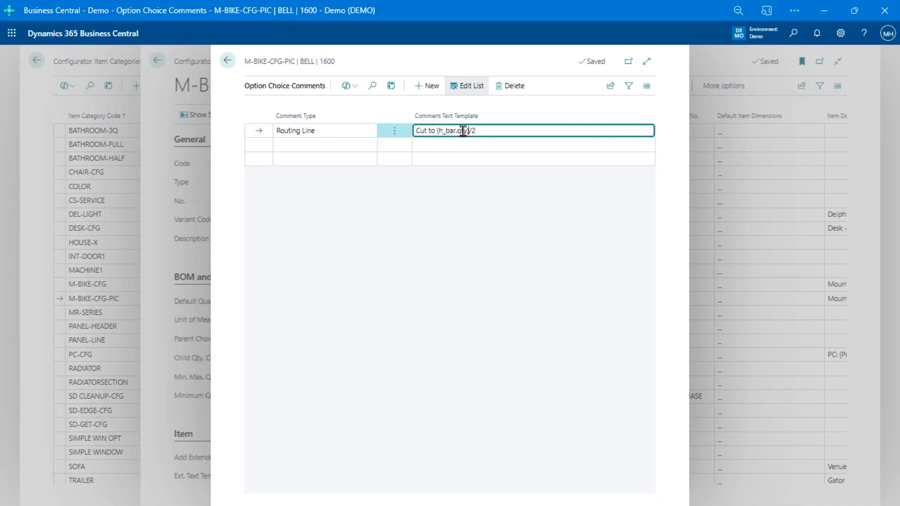
left_click_drag(501, 131, 219, 109)
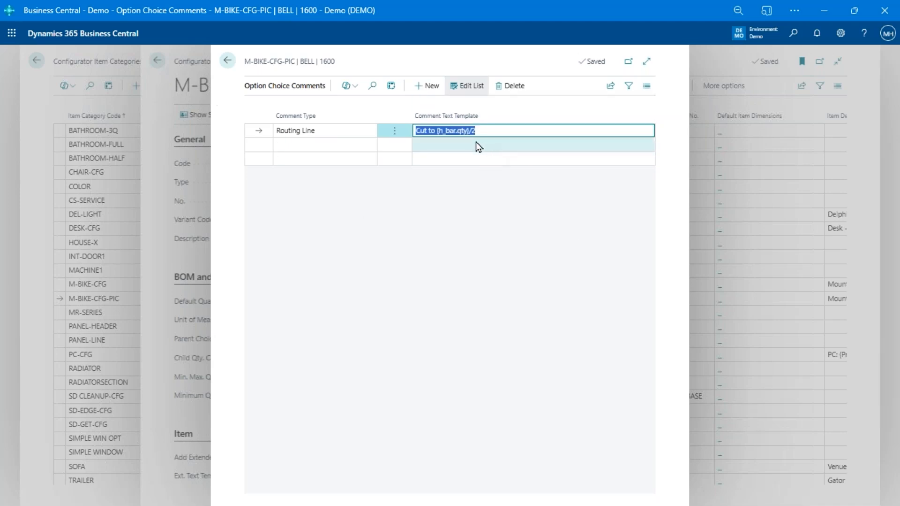
key("Delete")
Look over the available comment types, and close the comments and the choice card to return to the configurator options
left_click(372, 130)
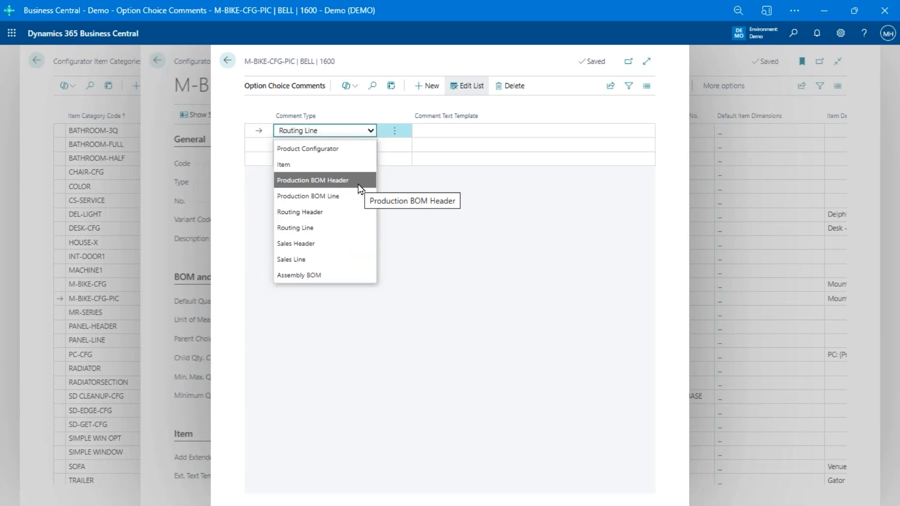
left_click(227, 60)
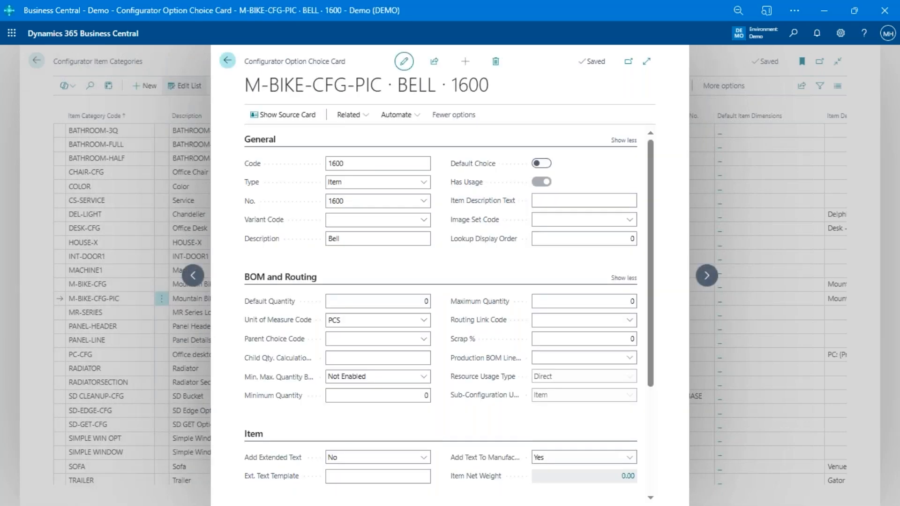
left_click(227, 60)
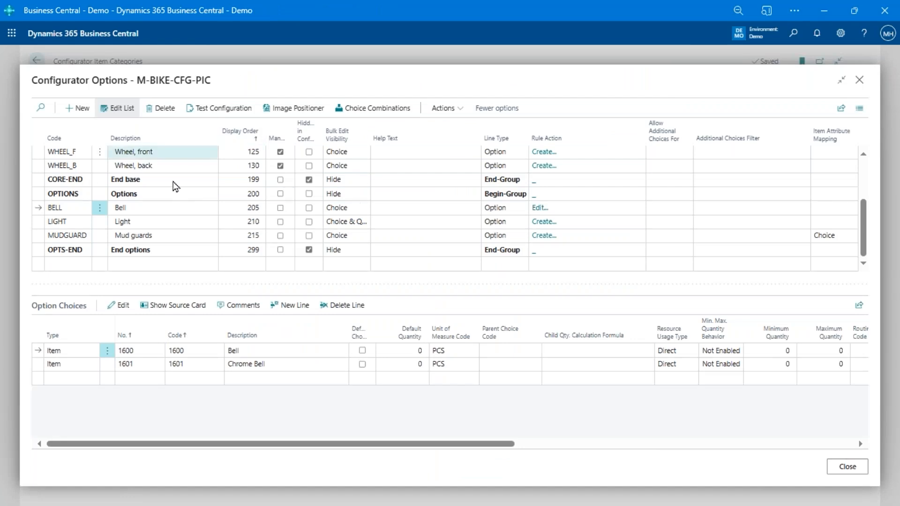
scroll(182, 189, "up", 3)
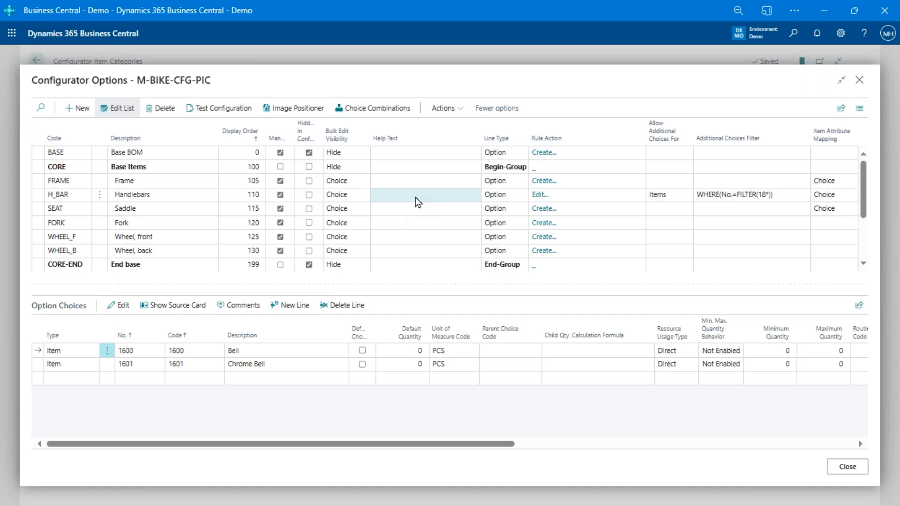
Look at the Base Items group and the Frame option's choices, and open the image positioner worksheet for M-BIKE-CFG-PIC
left_click(166, 171)
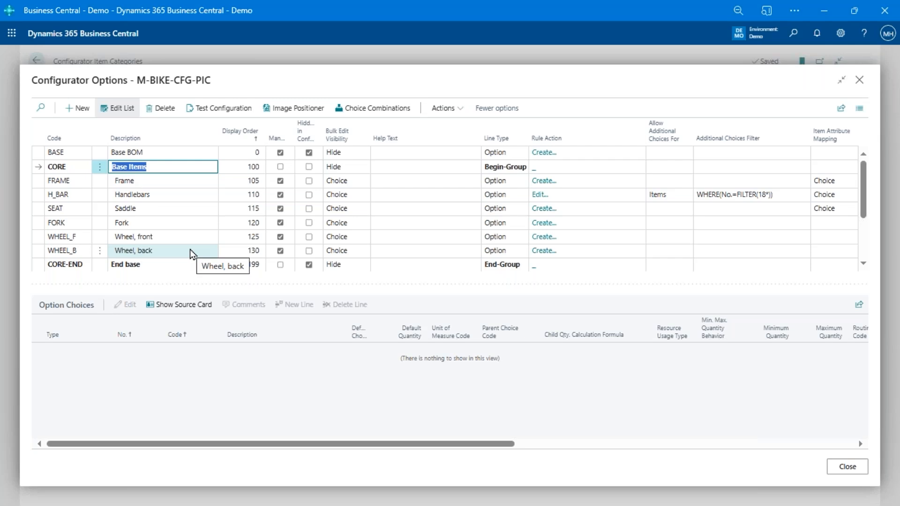
left_click(186, 180)
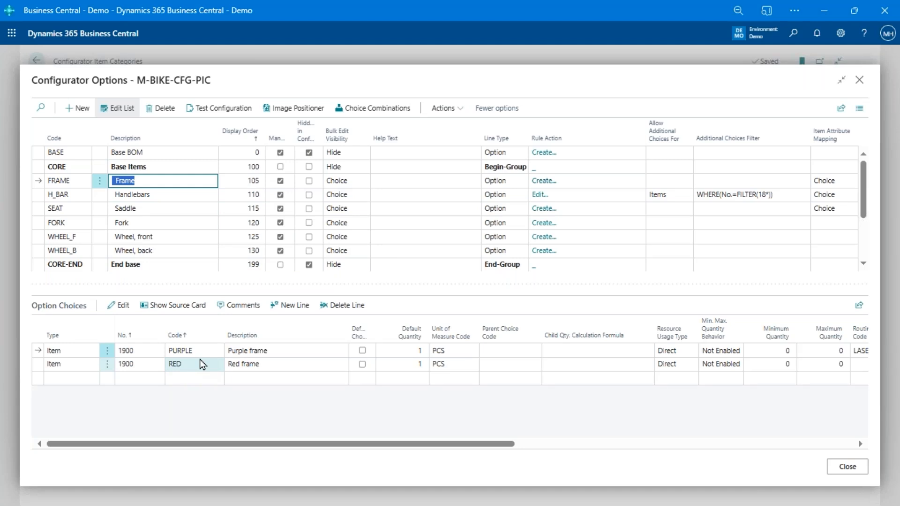
left_click(309, 110)
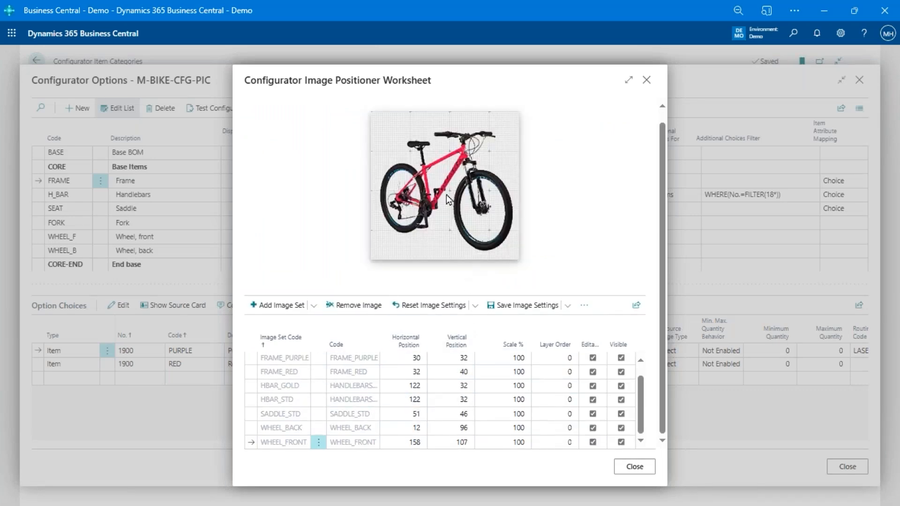
Try moving the frame, handlebar, saddle, front wheel and fork images apart in the bike preview, with the fork at about 208 horizontal, 80 vertical
left_click(448, 181)
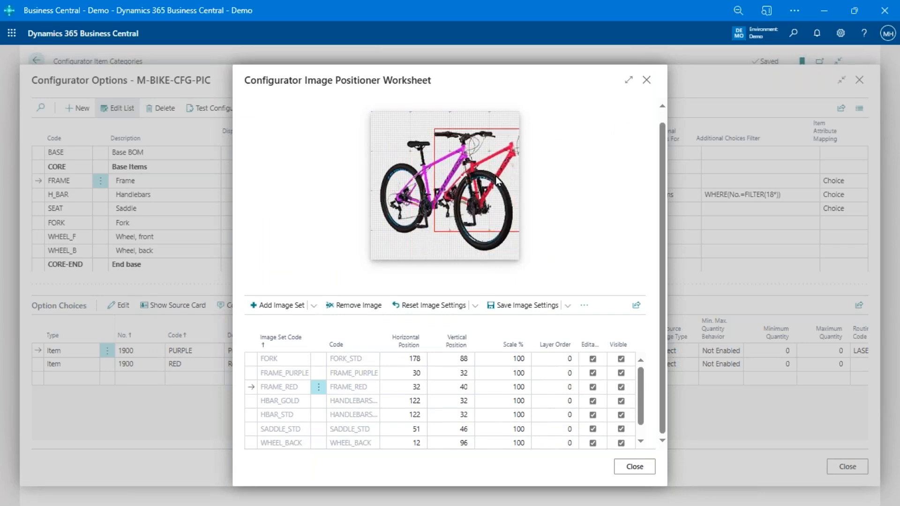
left_click_drag(446, 192, 460, 192)
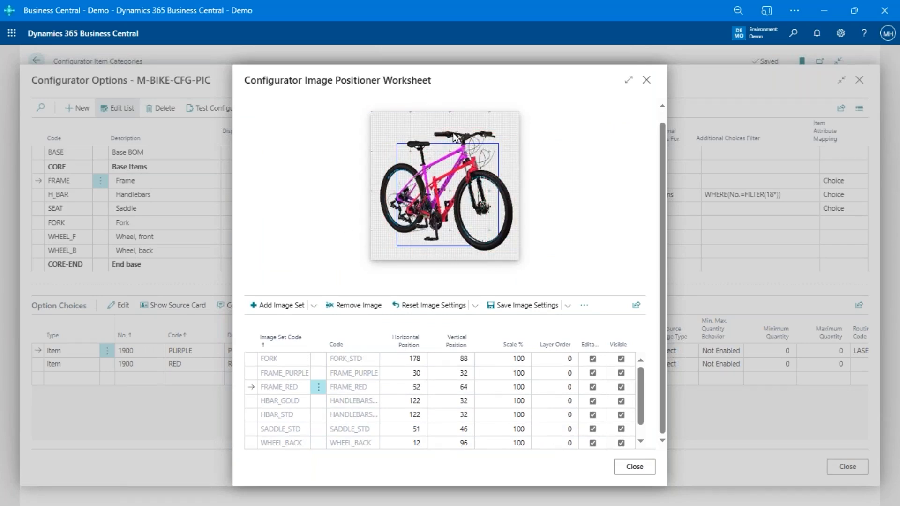
left_click_drag(454, 137, 473, 140)
left_click_drag(438, 181, 396, 209)
left_click_drag(435, 156, 374, 128)
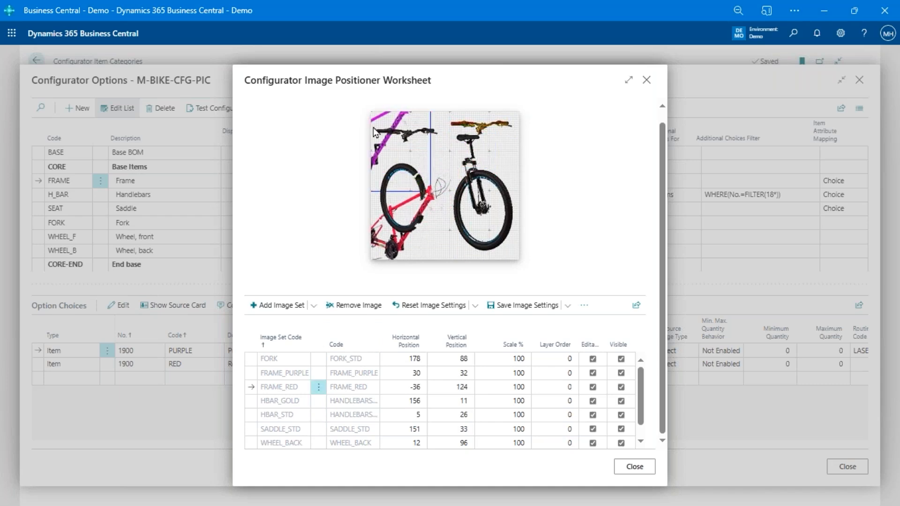
left_click_drag(517, 221, 466, 234)
left_click_drag(480, 204, 493, 201)
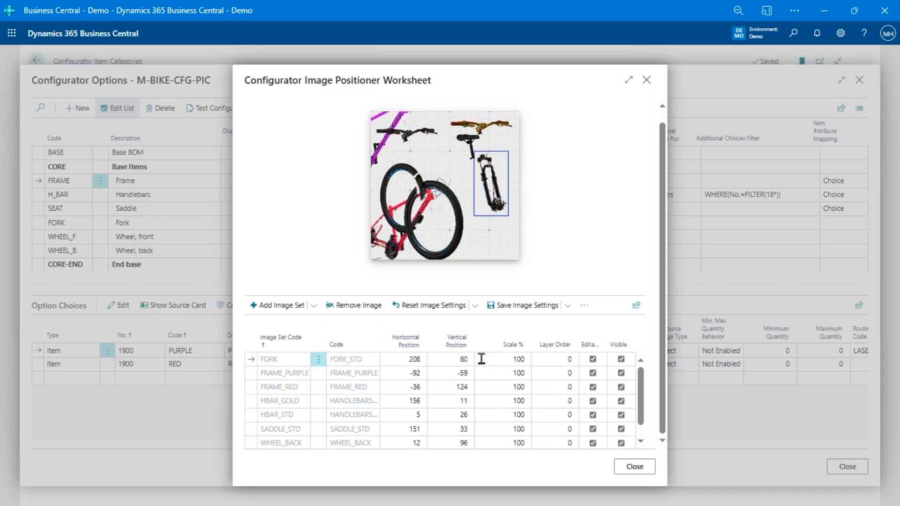
Reset the settings of all image sets, and close the image positioner worksheet and the configurator options
left_click(475, 305)
left_click(451, 346)
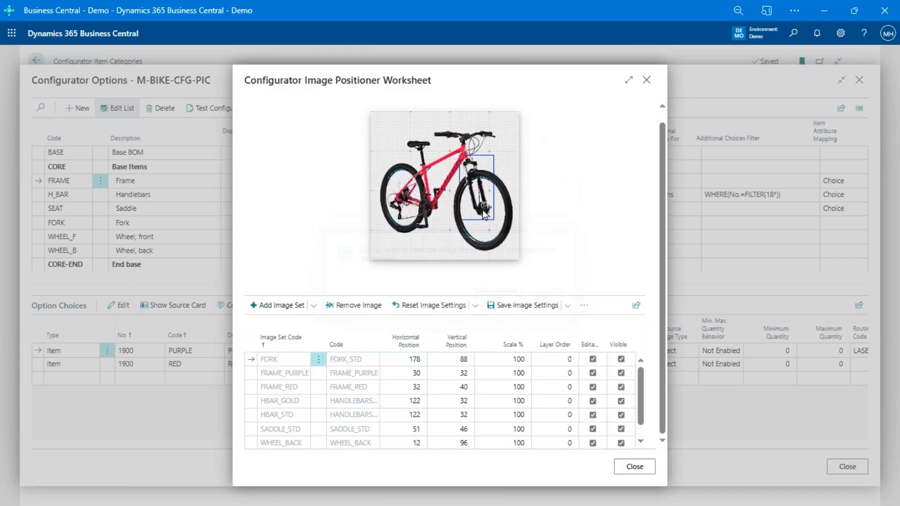
left_click(496, 299)
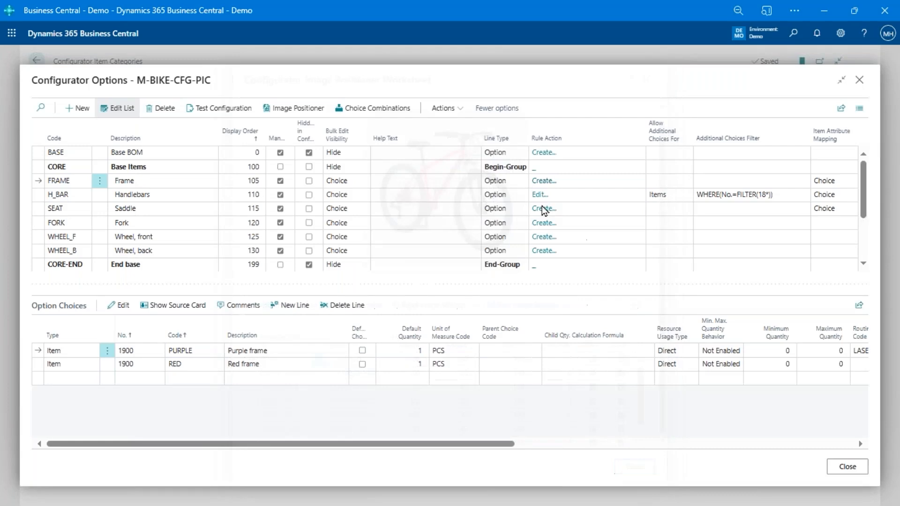
left_click(639, 468)
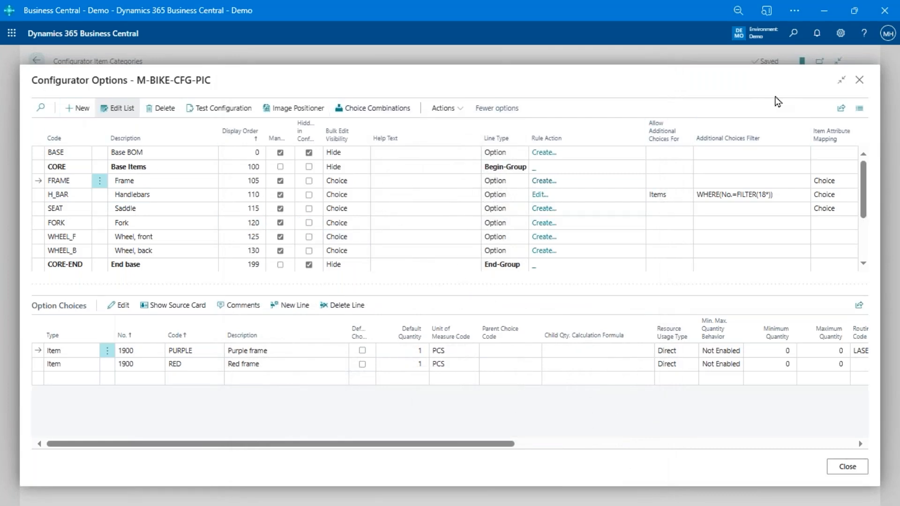
left_click(860, 79)
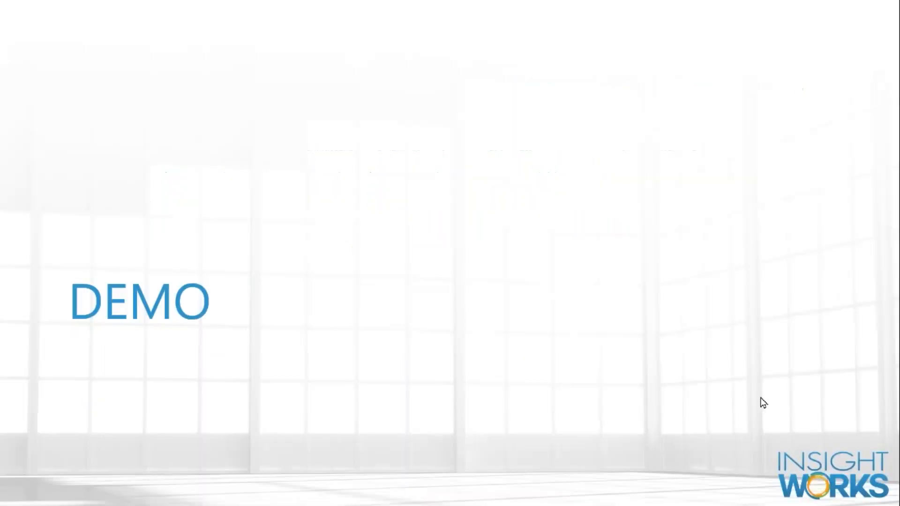